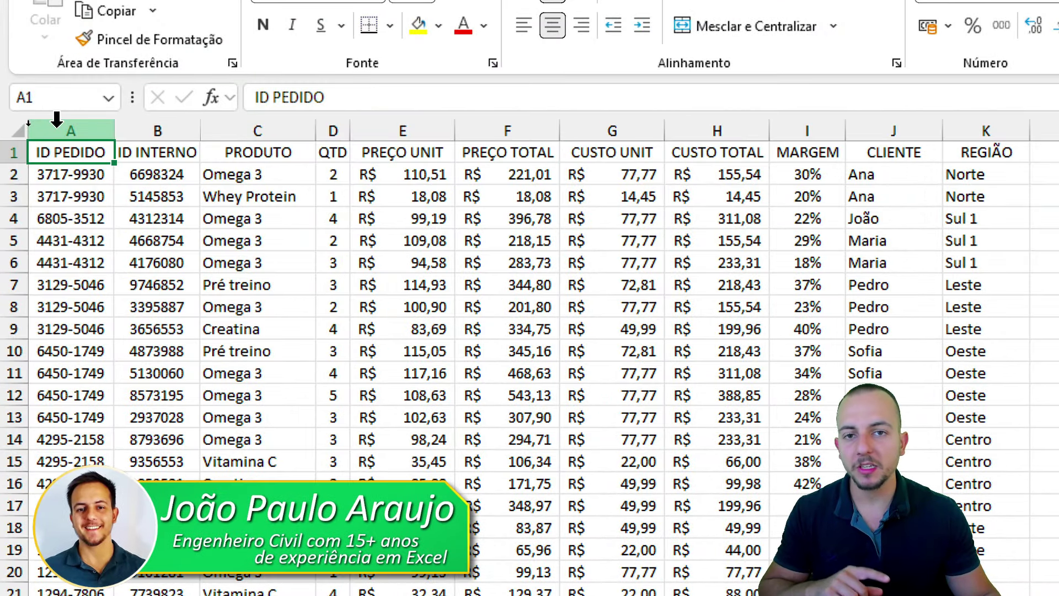
- Select the ID PEDIDO, PRODUTO, PREÇO TOTAL, MARGEM and CLIENTE columns of the JANEIRO table
{"action": "left_click", "coordinate": [56, 121]}
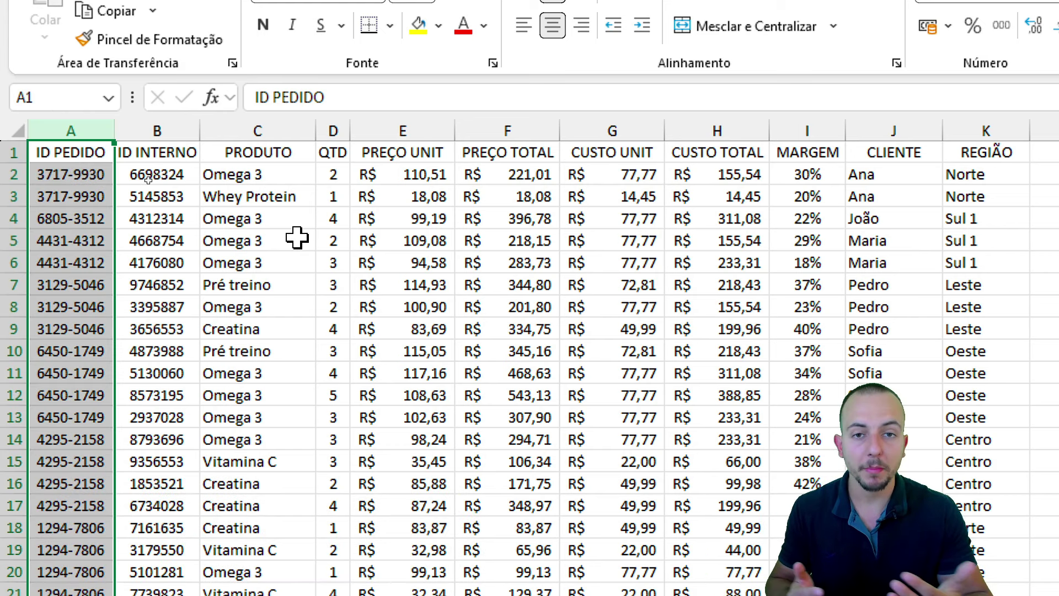
{"action": "key", "text": "Down"}
{"action": "key", "text": "Down"}
{"action": "key", "text": "Down"}
{"action": "key", "text": "Up"}
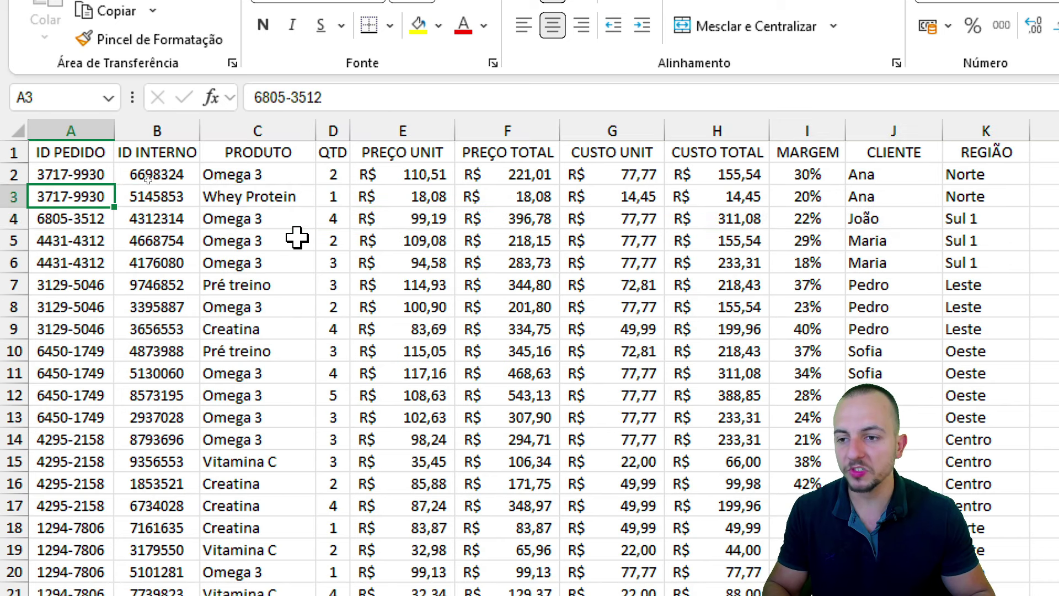
{"action": "key", "text": "ctrl+space"}
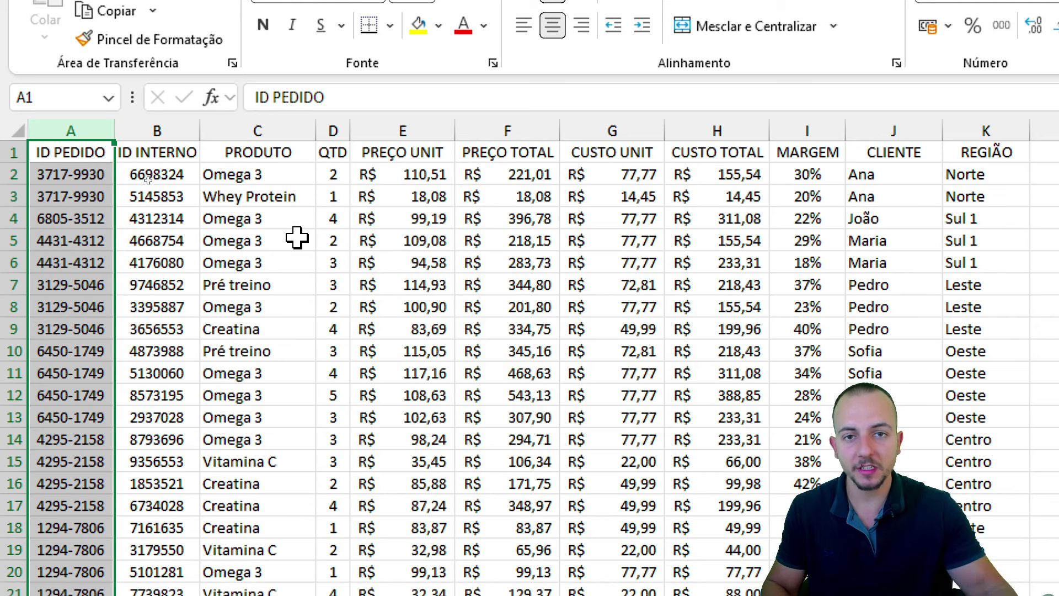
{"action": "left_click", "coordinate": [279, 131], "text": "ctrl"}
{"action": "left_click", "coordinate": [527, 130], "text": "ctrl"}
{"action": "left_click", "coordinate": [808, 131], "text": "ctrl"}
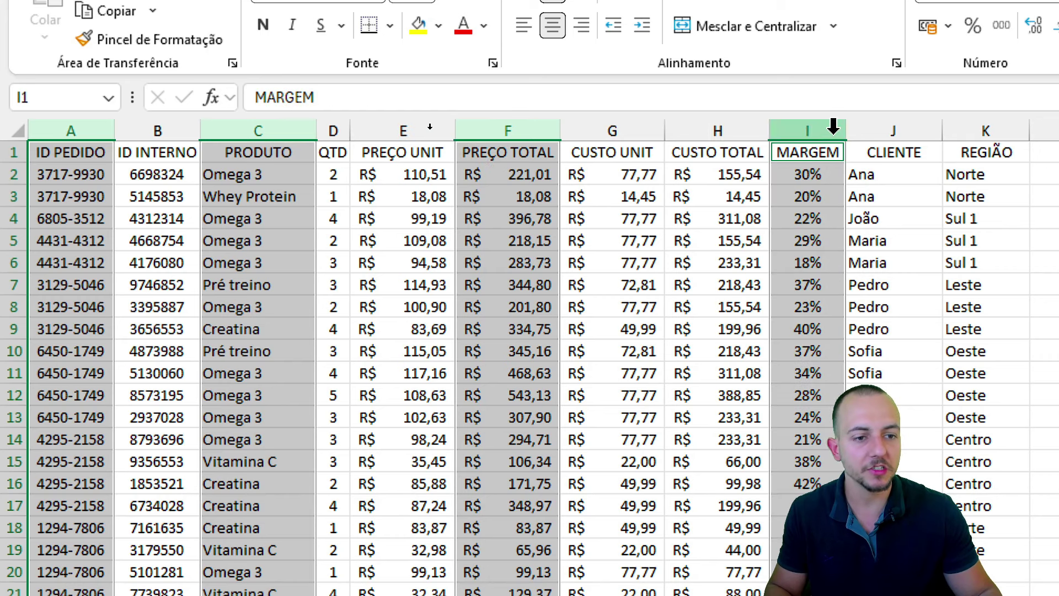
{"action": "left_click", "coordinate": [894, 131], "text": "ctrl"}
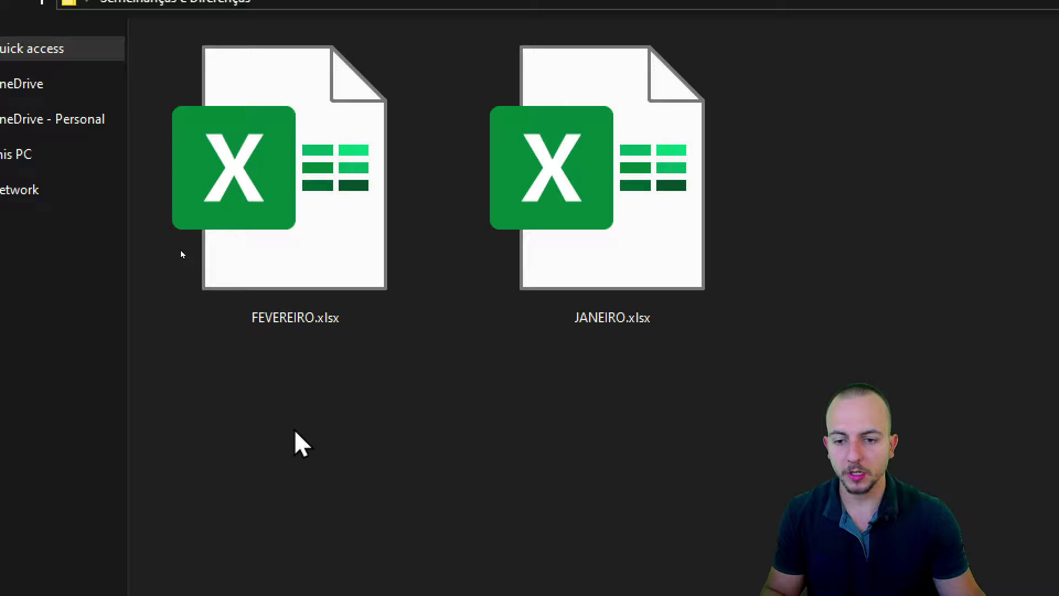
- Open JANEIRO and FEVEREIRO side by side and move the FEVEREIRO sheet in after JANEIRO
{"action": "left_click_drag", "start_coordinate": [280, 437], "coordinate": [644, 322]}
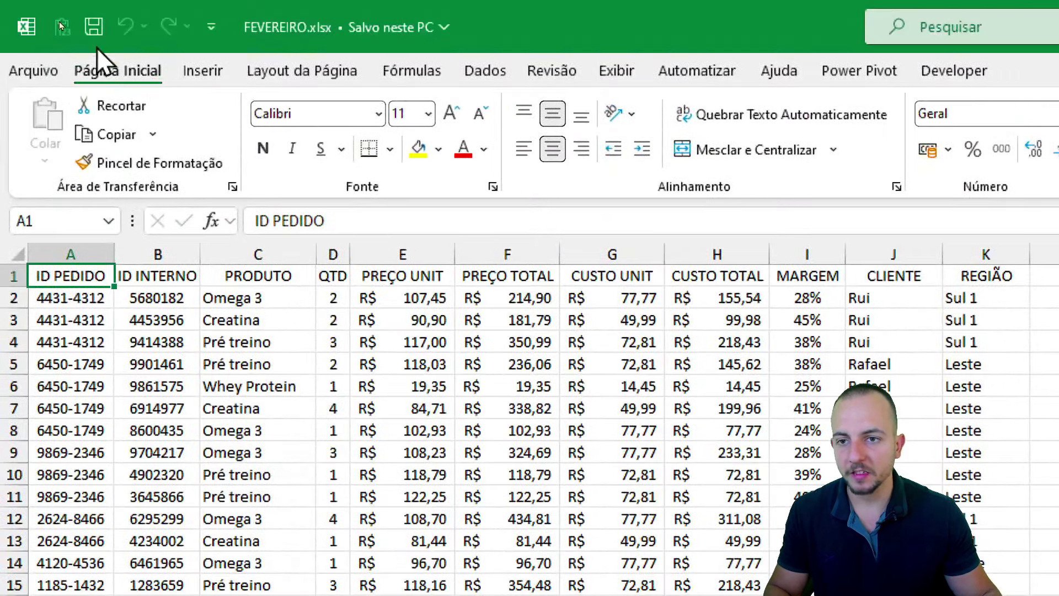
{"action": "left_click_drag", "start_coordinate": [512, 41], "coordinate": [662, 55]}
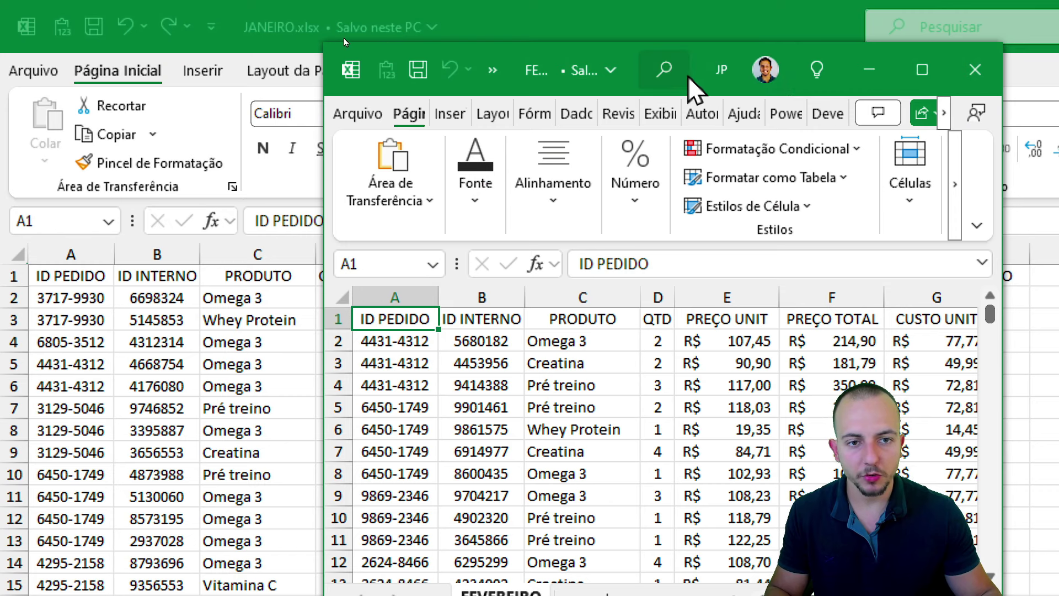
{"action": "left_click_drag", "start_coordinate": [700, 90], "coordinate": [707, 251]}
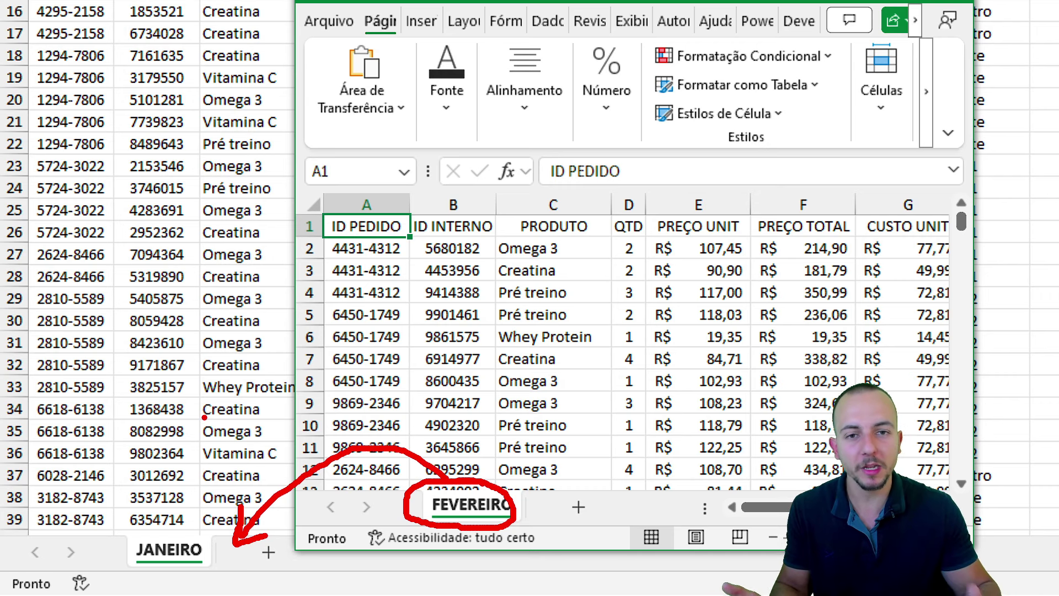
{"action": "key", "text": "Escape"}
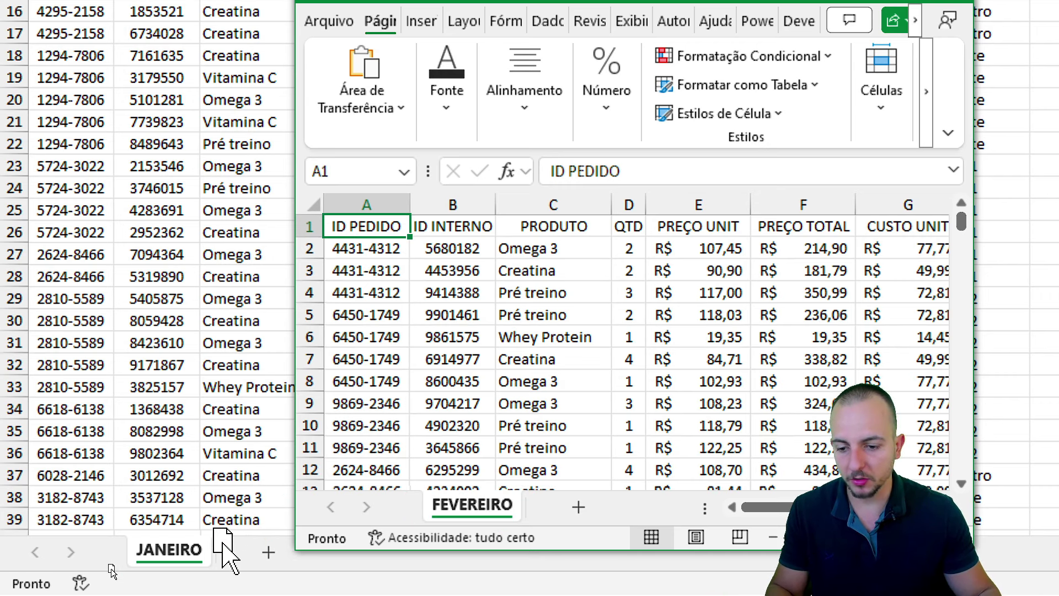
{"action": "left_click_drag", "start_coordinate": [224, 552], "coordinate": [224, 549]}
{"action": "left_click", "coordinate": [199, 549]}
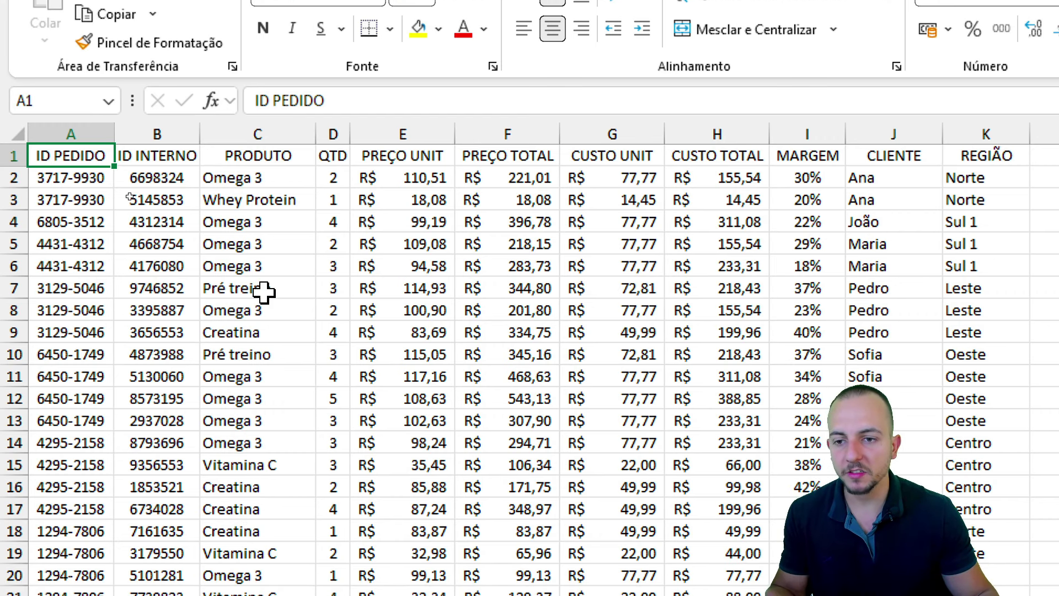
{"action": "left_click", "coordinate": [258, 192]}
{"action": "left_click", "coordinate": [14, 192]}
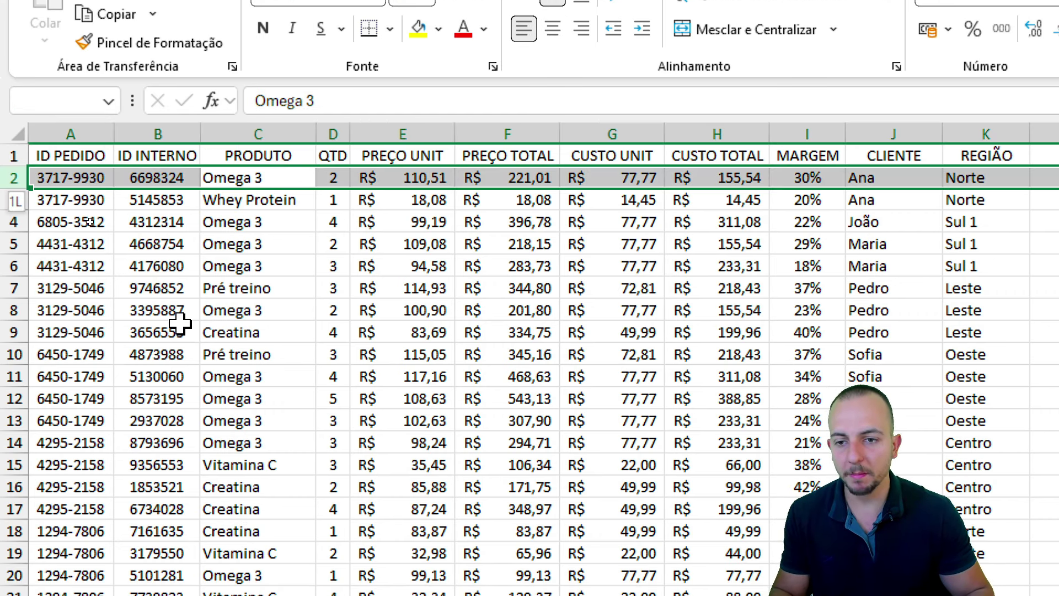
{"action": "key", "text": "Down"}
{"action": "key", "text": "Down"}
{"action": "key", "text": "shift+space"}
{"action": "key", "text": "Down"}
{"action": "key", "text": "Down"}
{"action": "key", "text": "shift+space"}
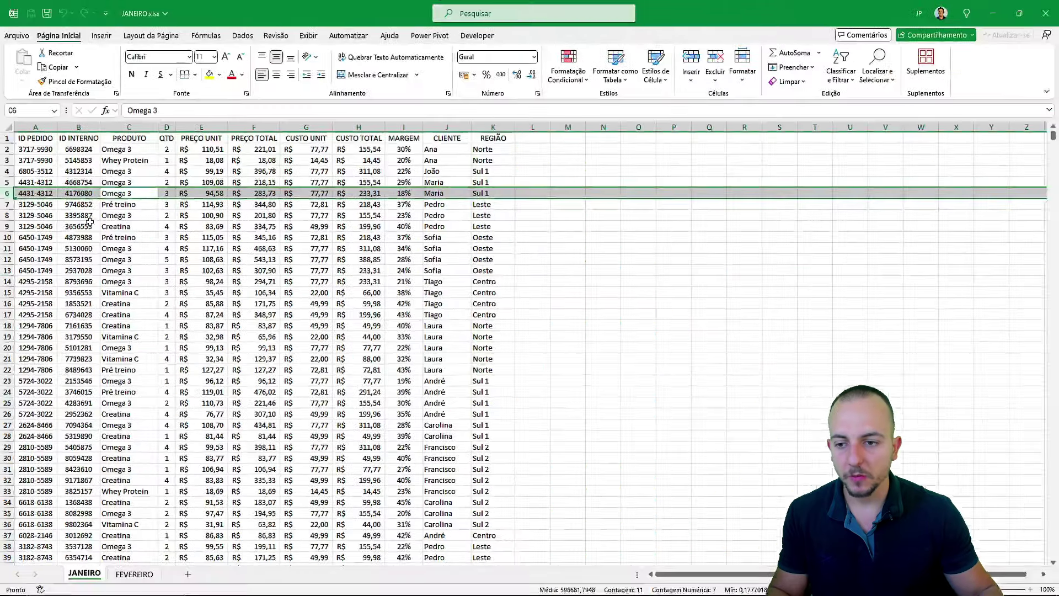
{"action": "left_click", "coordinate": [127, 574]}
{"action": "left_click", "coordinate": [85, 575]}
{"action": "left_click", "coordinate": [135, 574]}
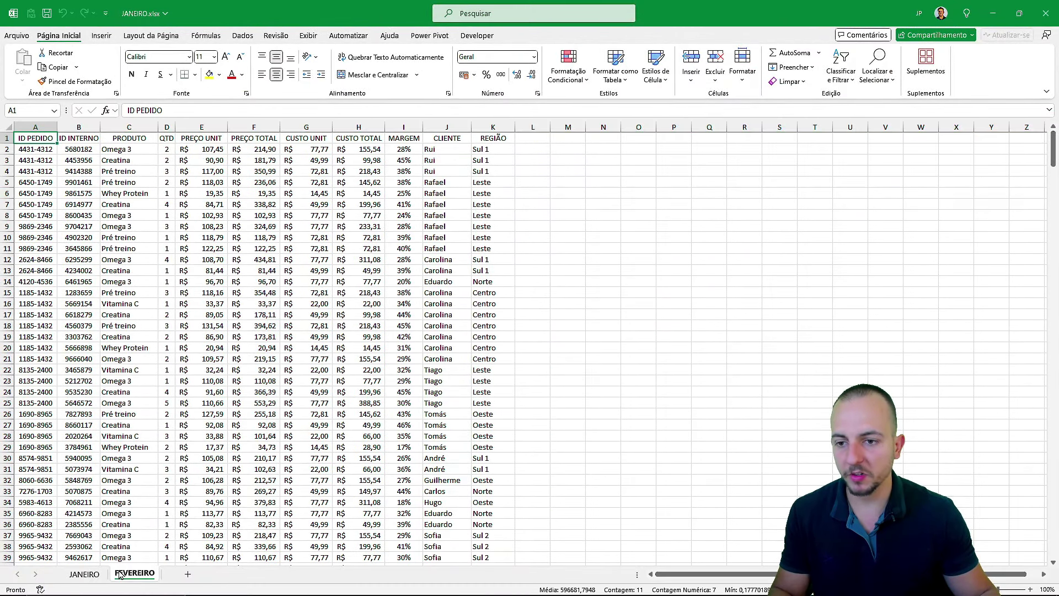
{"action": "left_click", "coordinate": [85, 574]}
{"action": "left_click", "coordinate": [134, 573]}
{"action": "left_click", "coordinate": [85, 575]}
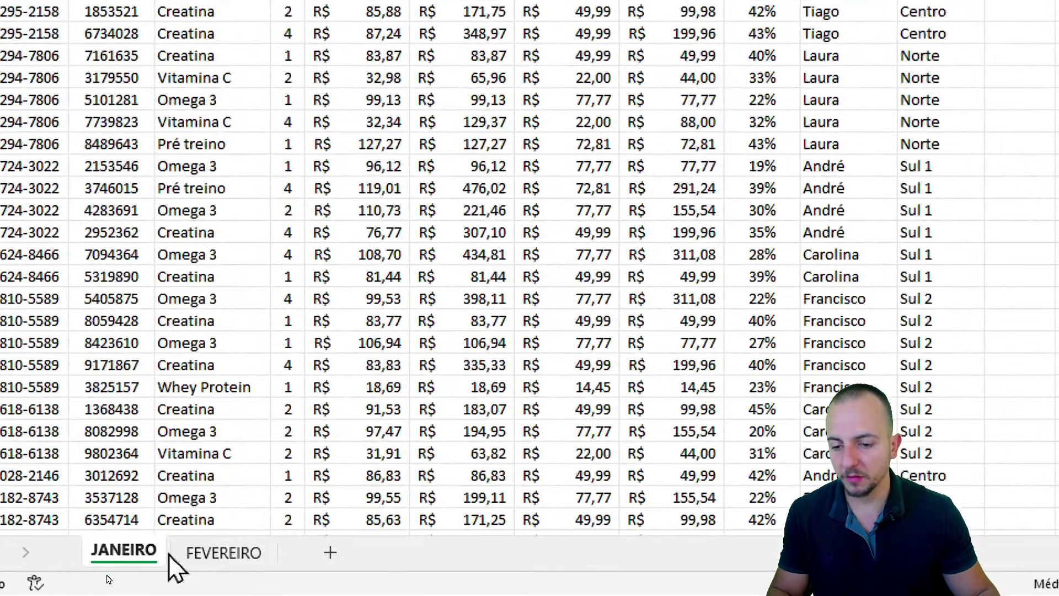
{"action": "left_click", "coordinate": [126, 574]}
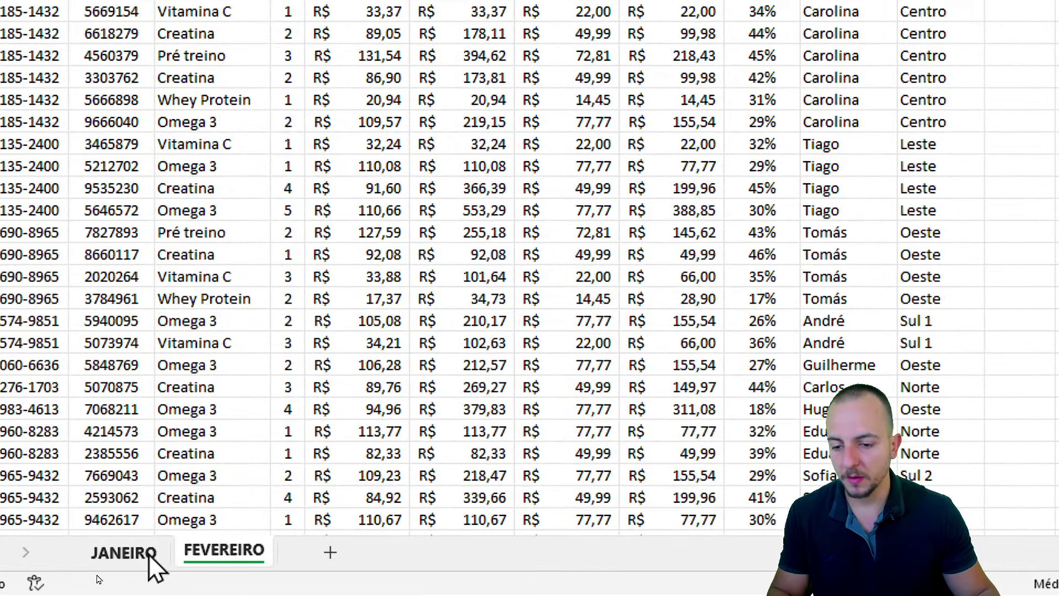
{"action": "key", "text": "ctrl+Page_Up"}
{"action": "key", "text": "ctrl+Page_Down"}
{"action": "key", "text": "ctrl+Page_Up"}
{"action": "key", "text": "ctrl+Page_Down"}
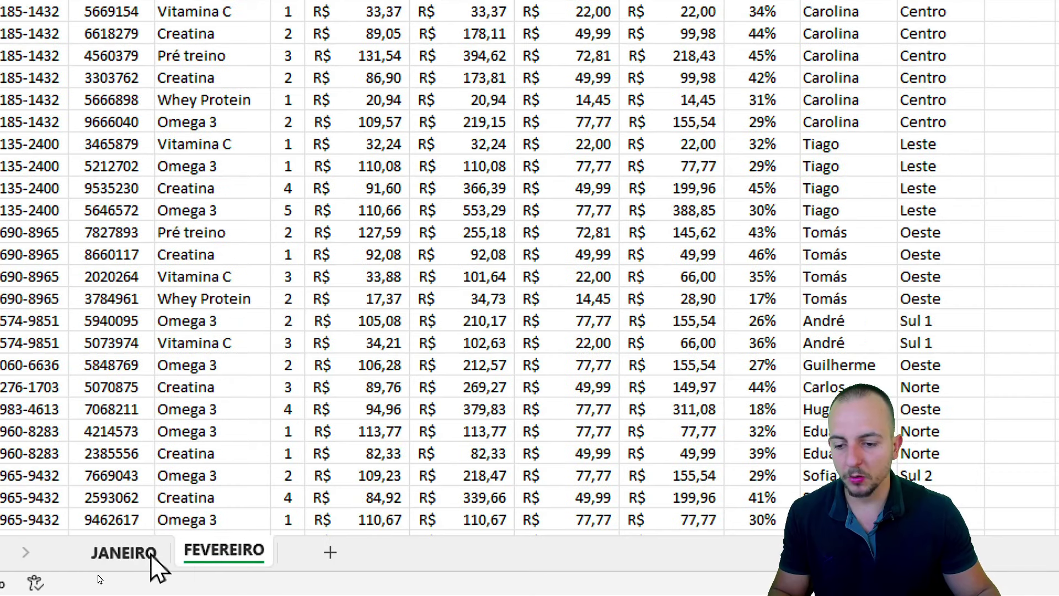
{"action": "key", "text": "ctrl+Page_Up"}
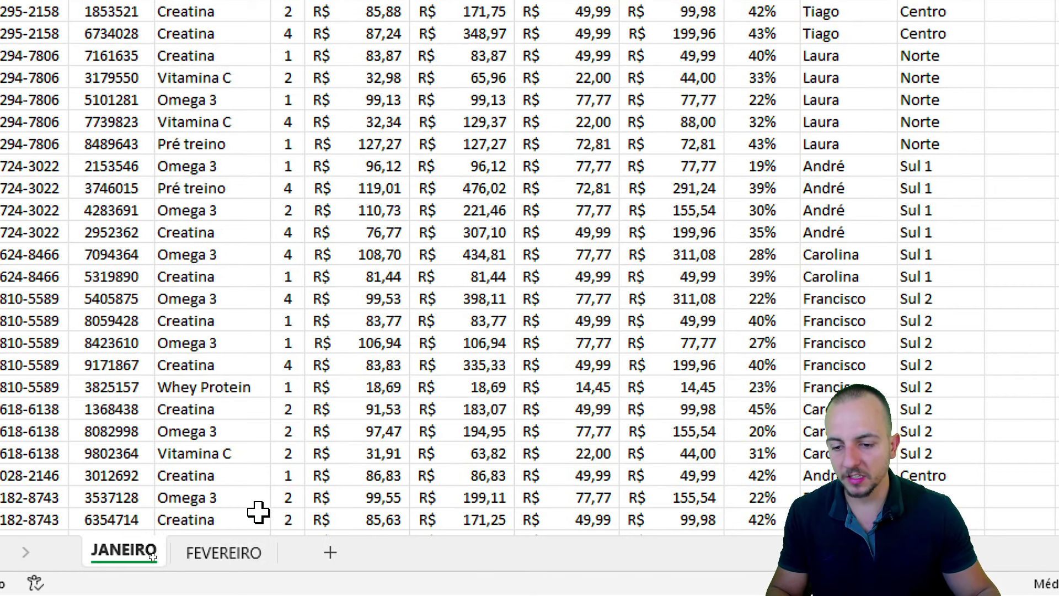
{"action": "left_click", "coordinate": [245, 558]}
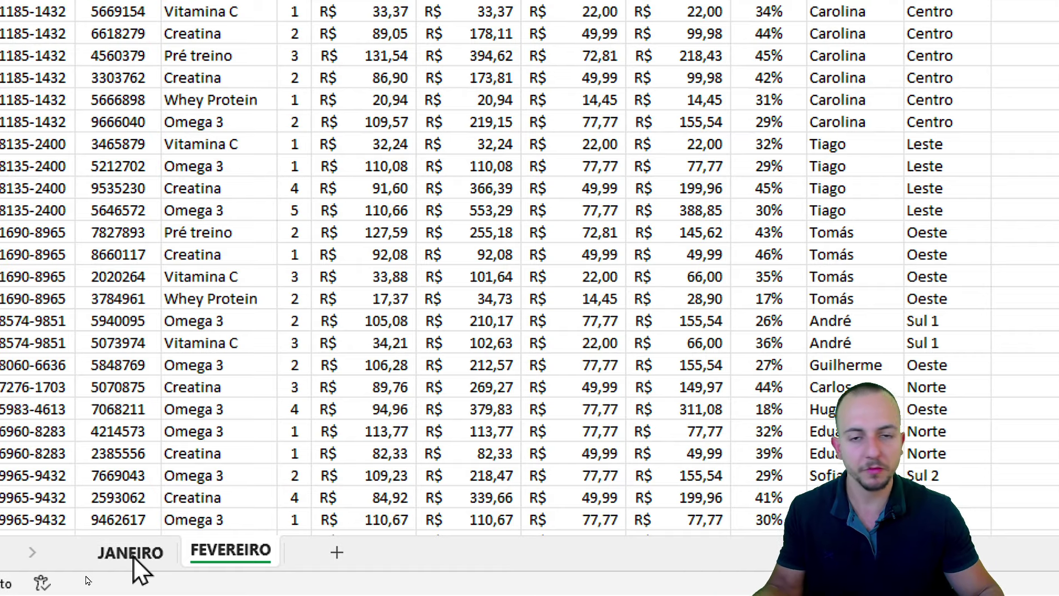
{"action": "left_click", "coordinate": [133, 554]}
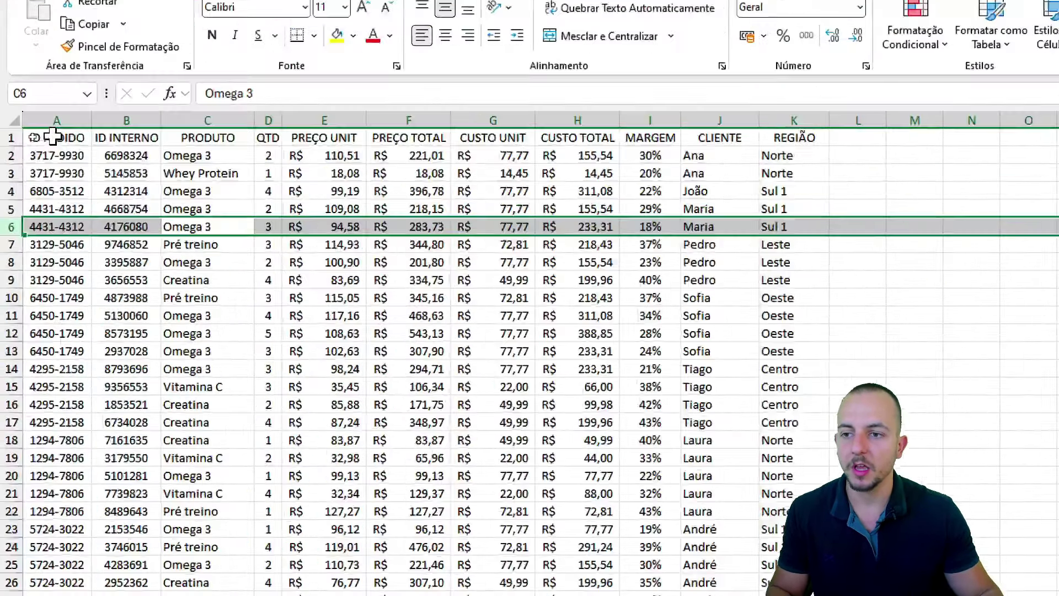
{"action": "left_click", "coordinate": [33, 137]}
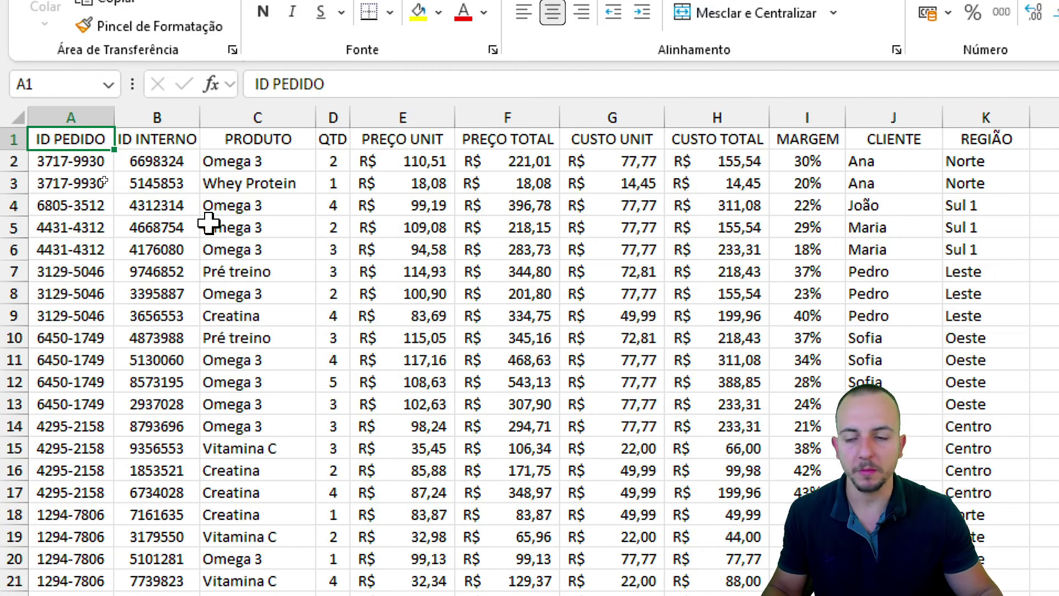
{"action": "left_click", "coordinate": [90, 119]}
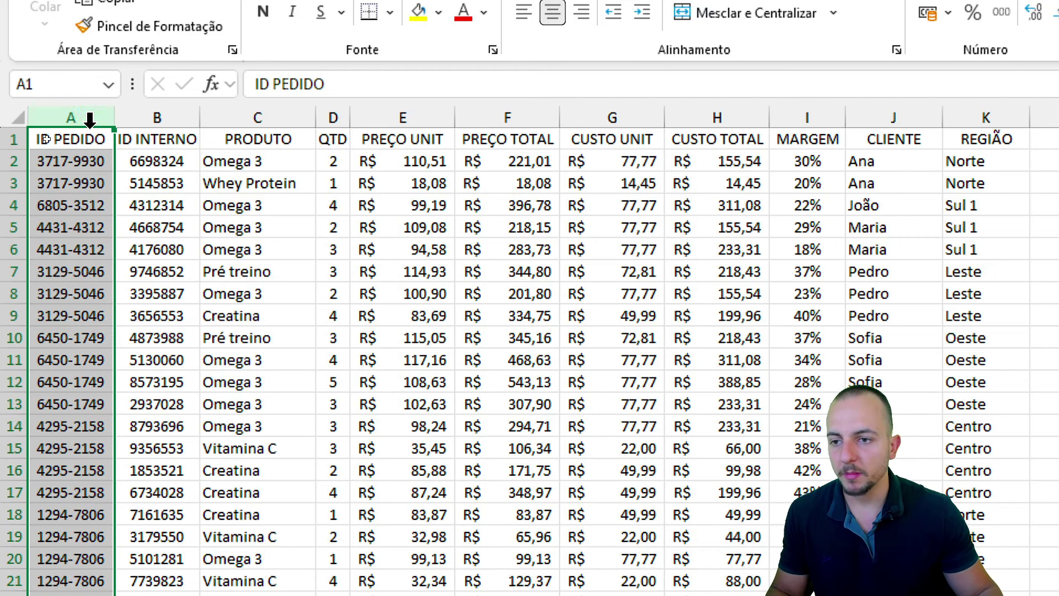
{"action": "left_click", "coordinate": [86, 158]}
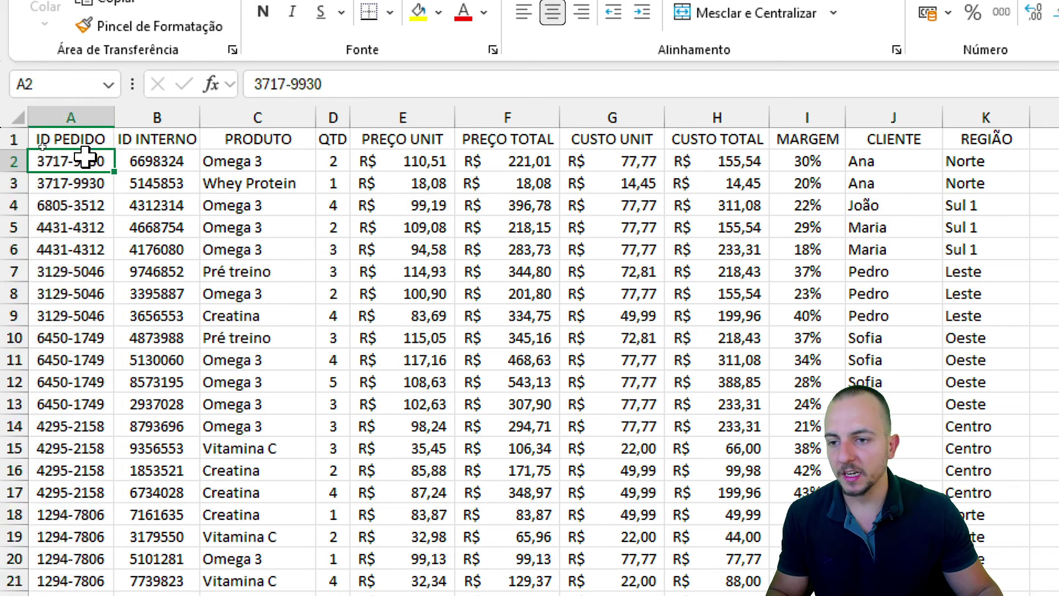
{"action": "left_click", "coordinate": [83, 136]}
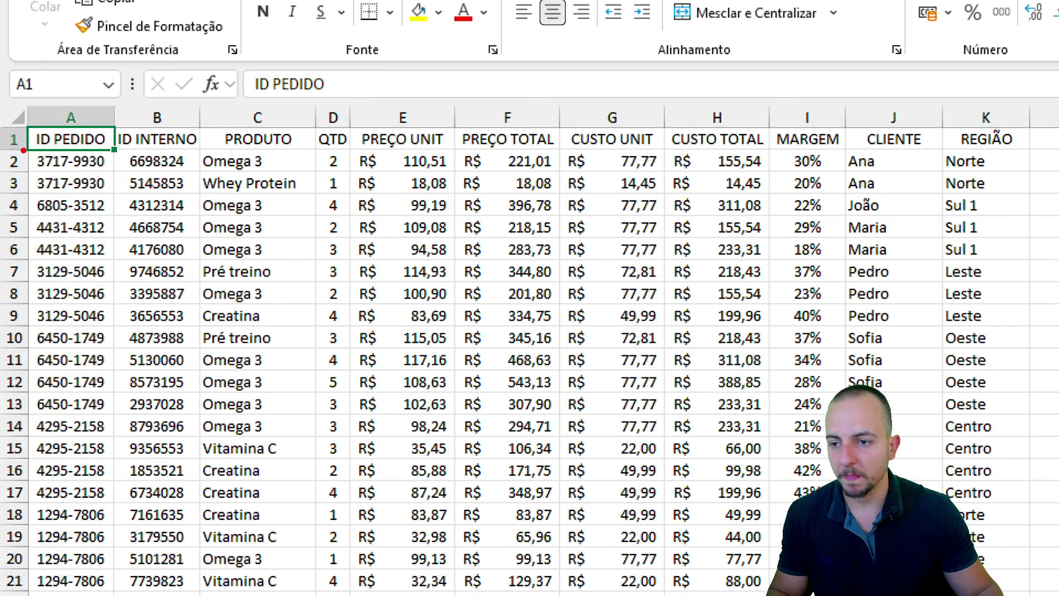
{"action": "left_click_drag", "start_coordinate": [22, 149], "coordinate": [117, 196]}
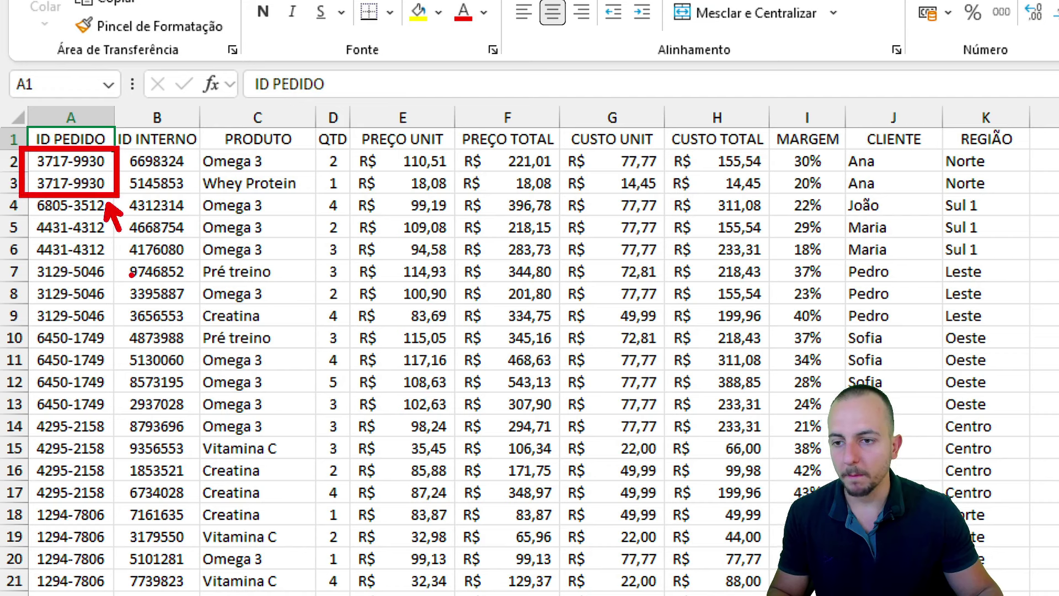
{"action": "mouse_move", "coordinate": [195, 144]}
{"action": "left_mouse_down"}
{"action": "mouse_move", "coordinate": [250, 189]}
{"action": "mouse_move", "coordinate": [309, 200]}
{"action": "left_mouse_up"}
{"action": "left_click_drag", "start_coordinate": [314, 251], "coordinate": [289, 208]}
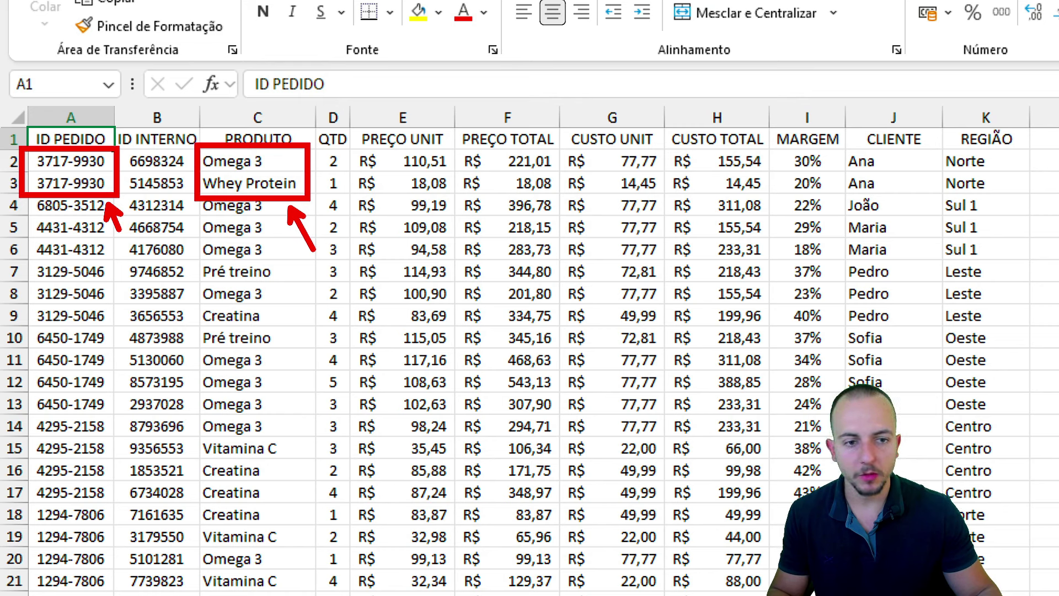
{"action": "left_click_drag", "start_coordinate": [838, 145], "coordinate": [917, 197]}
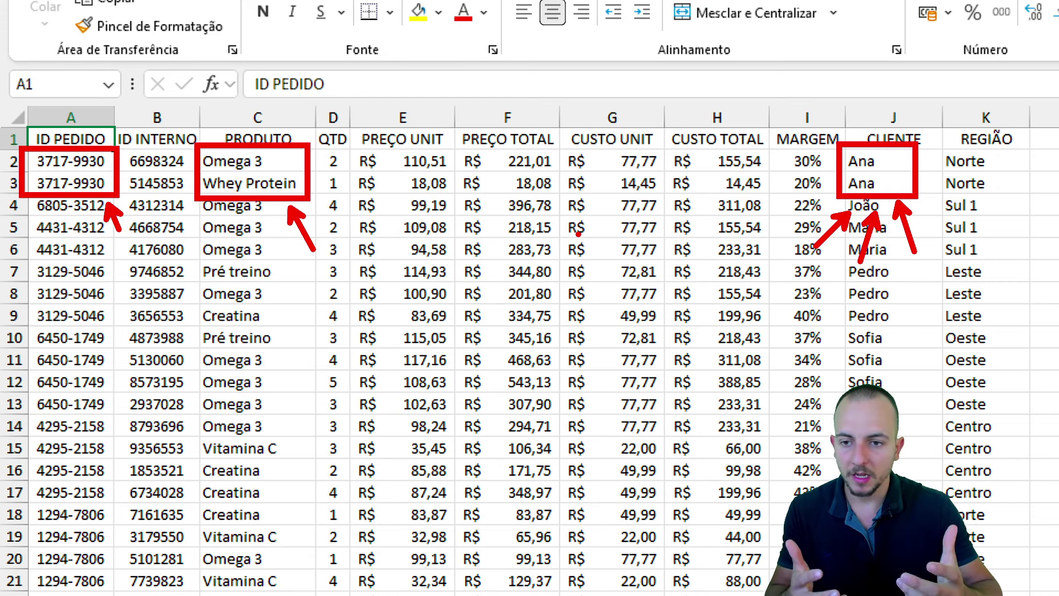
{"action": "key", "text": "Escape"}
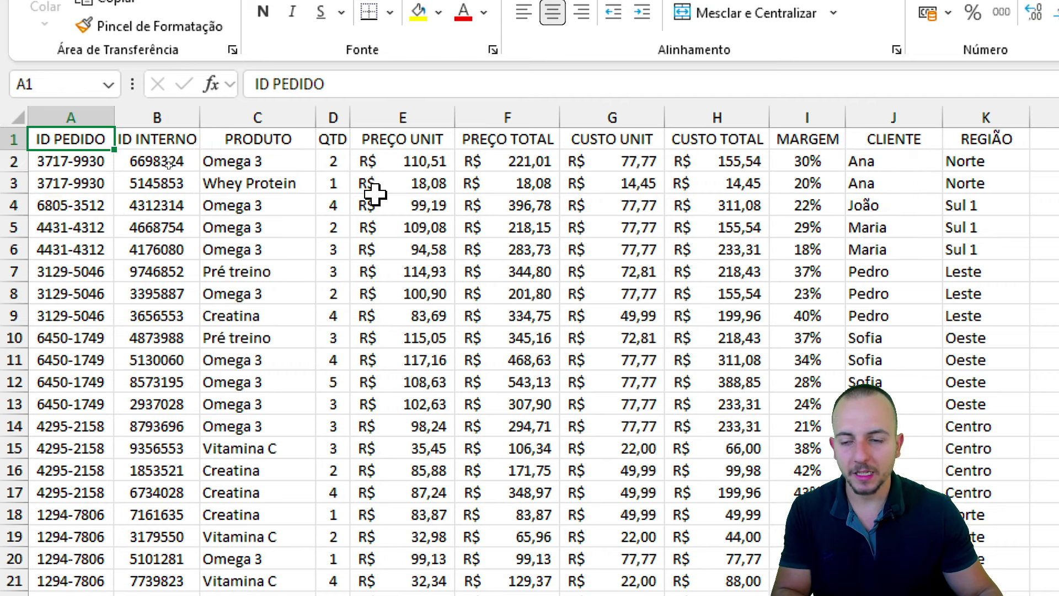
{"action": "left_click", "coordinate": [83, 116]}
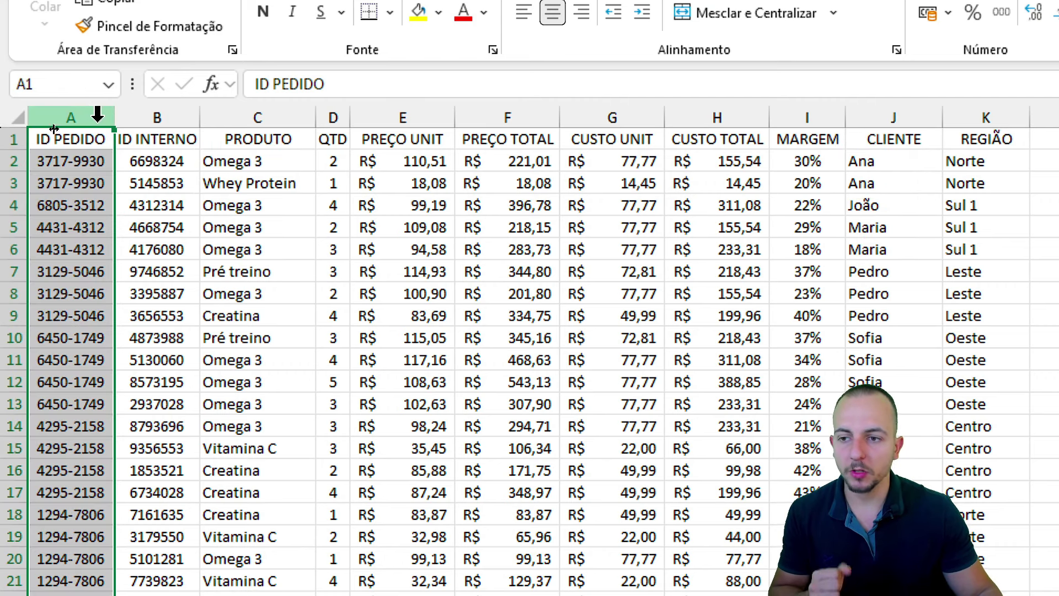
{"action": "left_click", "coordinate": [270, 114]}
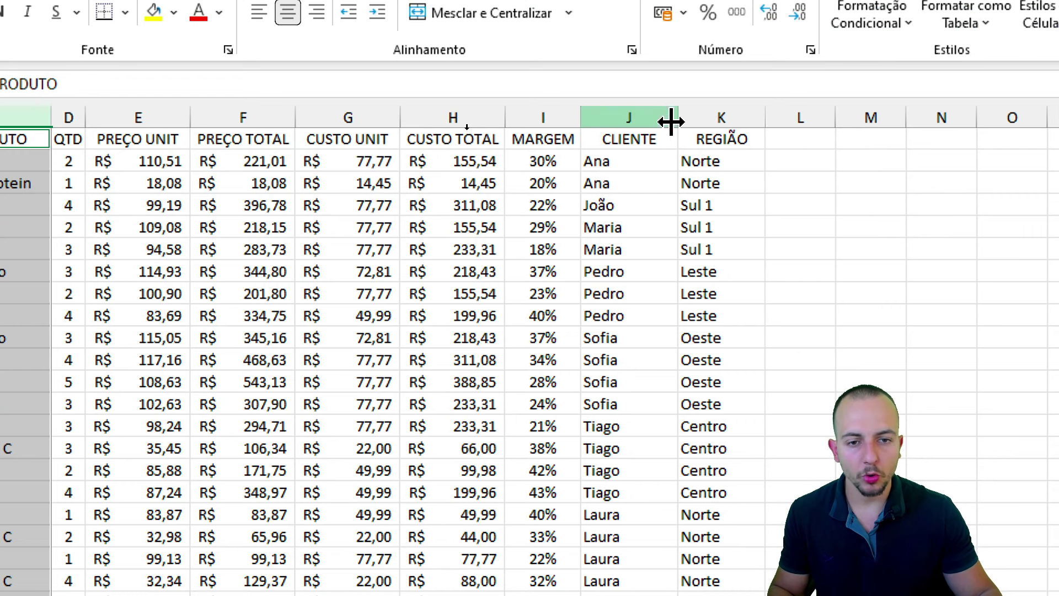
{"action": "left_click", "coordinate": [671, 117]}
{"action": "left_click", "coordinate": [707, 119], "text": "ctrl"}
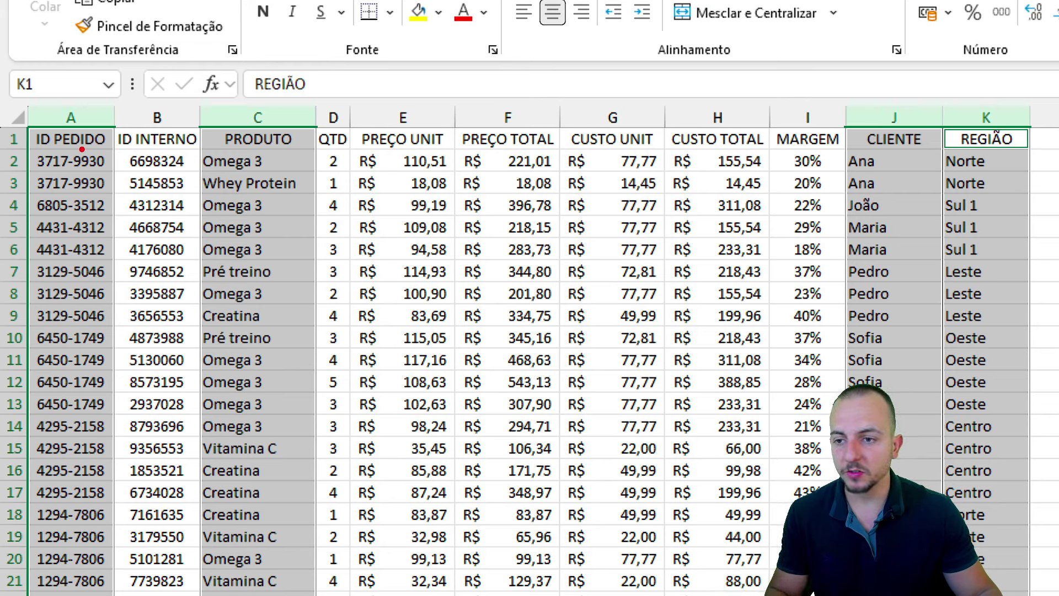
{"action": "mouse_move", "coordinate": [82, 149]}
{"action": "left_mouse_down"}
{"action": "mouse_move", "coordinate": [129, 166]}
{"action": "mouse_move", "coordinate": [234, 148]}
{"action": "left_mouse_up"}
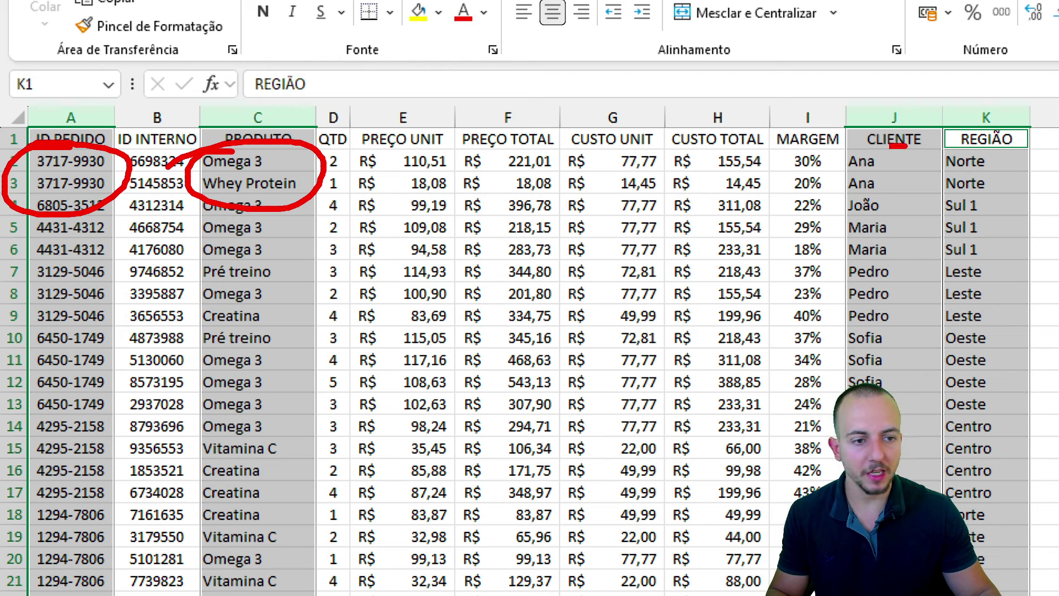
{"action": "mouse_move", "coordinate": [890, 147]}
{"action": "left_mouse_down"}
{"action": "mouse_move", "coordinate": [924, 154]}
{"action": "mouse_move", "coordinate": [925, 140]}
{"action": "left_mouse_up"}
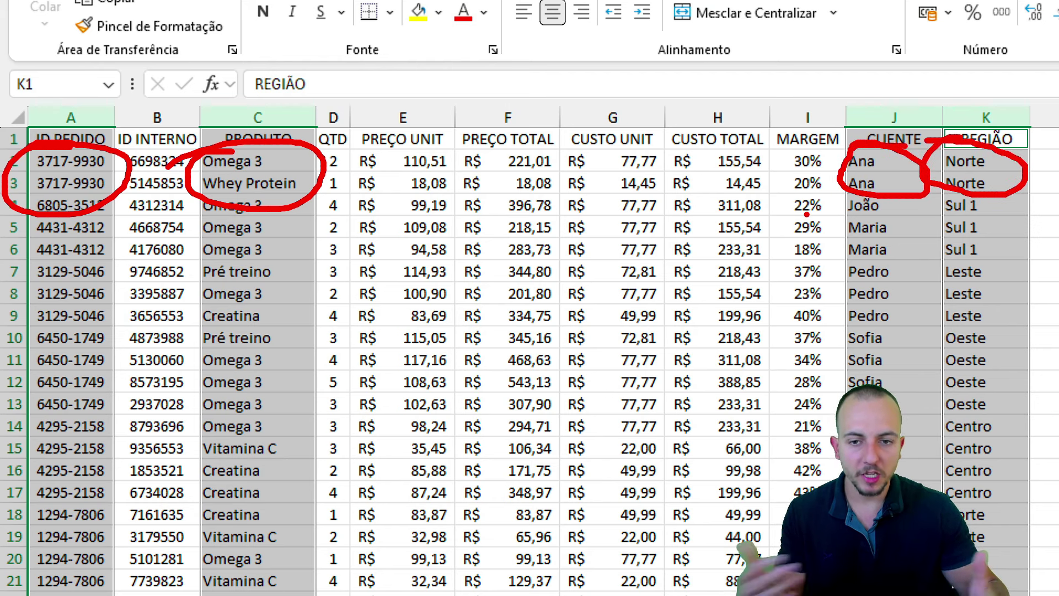
{"action": "key", "text": "Escape"}
{"action": "left_click", "coordinate": [503, 104]}
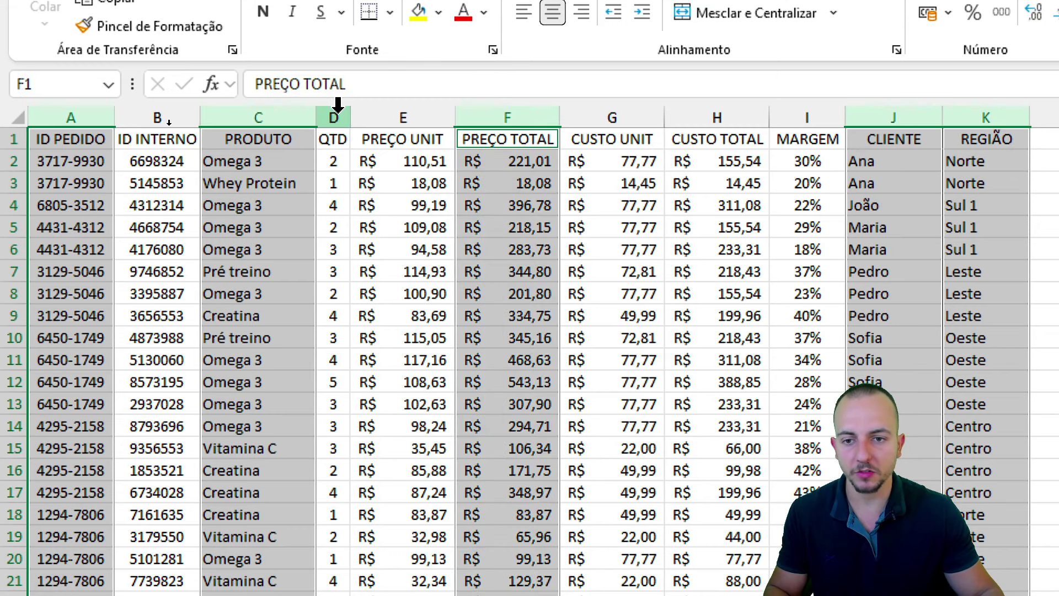
{"action": "left_click_drag", "start_coordinate": [337, 106], "coordinate": [392, 106]}
{"action": "left_click", "coordinate": [638, 105]}
{"action": "left_click", "coordinate": [662, 205]}
- Widen the empty column L beside REGIÃO to about 268 pixels
{"action": "scroll", "coordinate": [927, 274], "scroll_direction": "right", "scroll_amount": 6}
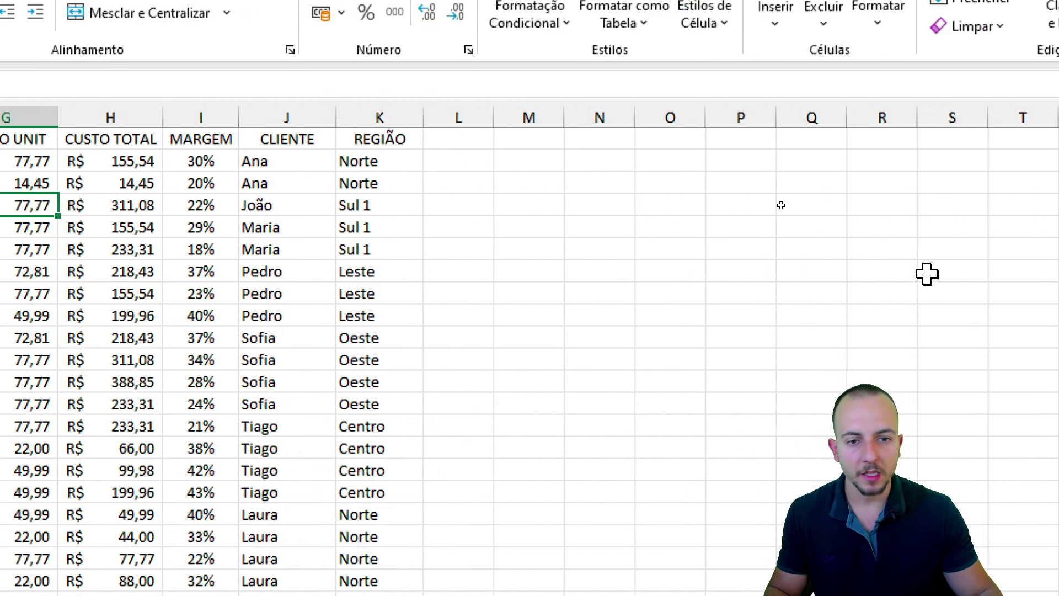
{"action": "scroll", "coordinate": [414, 153], "scroll_direction": "right", "scroll_amount": 1}
{"action": "left_click", "coordinate": [378, 116]}
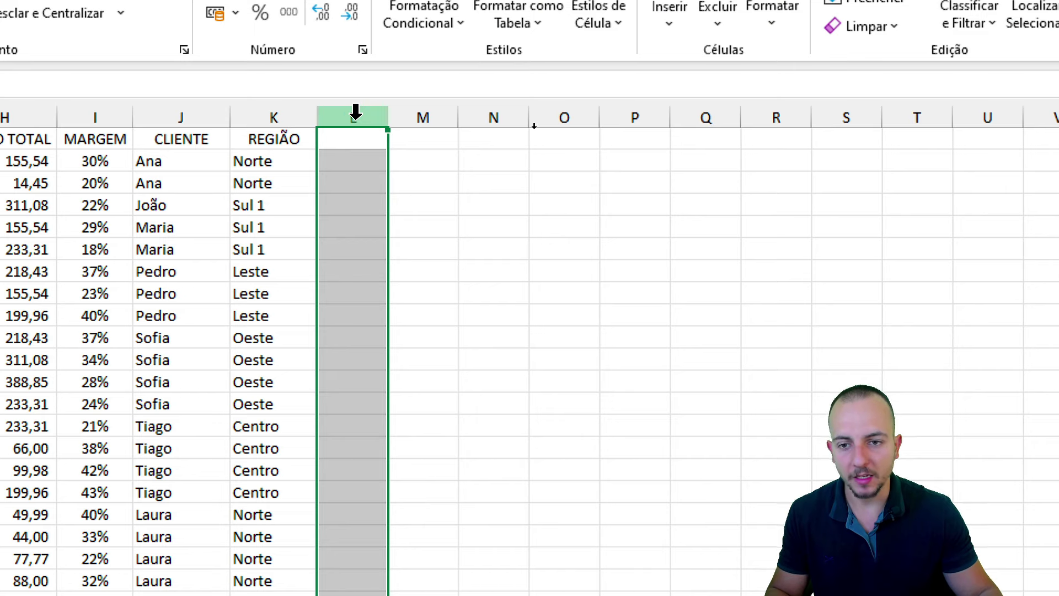
{"action": "left_click", "coordinate": [398, 114]}
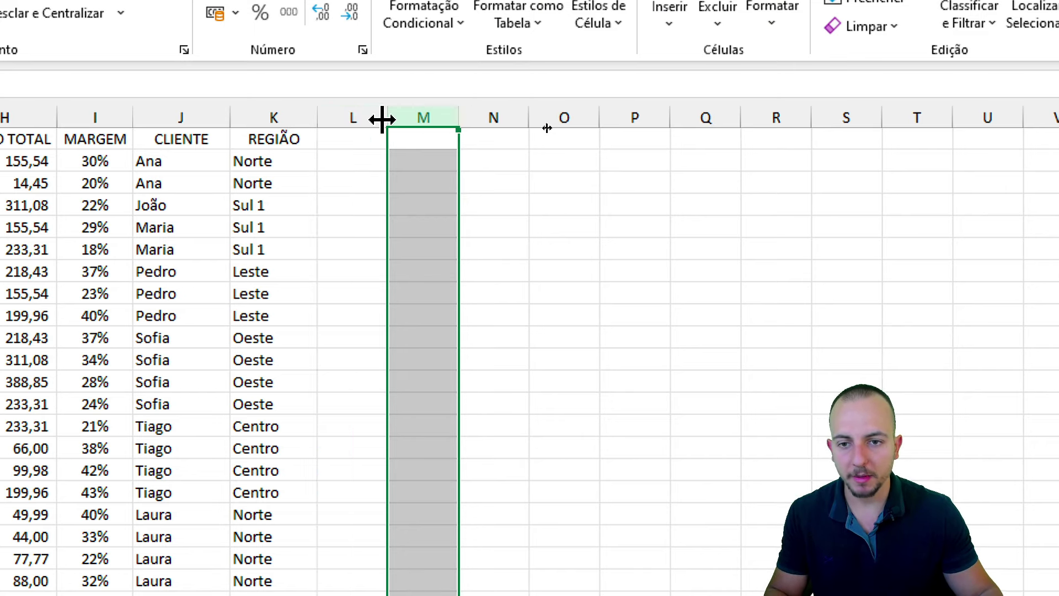
{"action": "left_click_drag", "start_coordinate": [386, 119], "coordinate": [613, 119]}
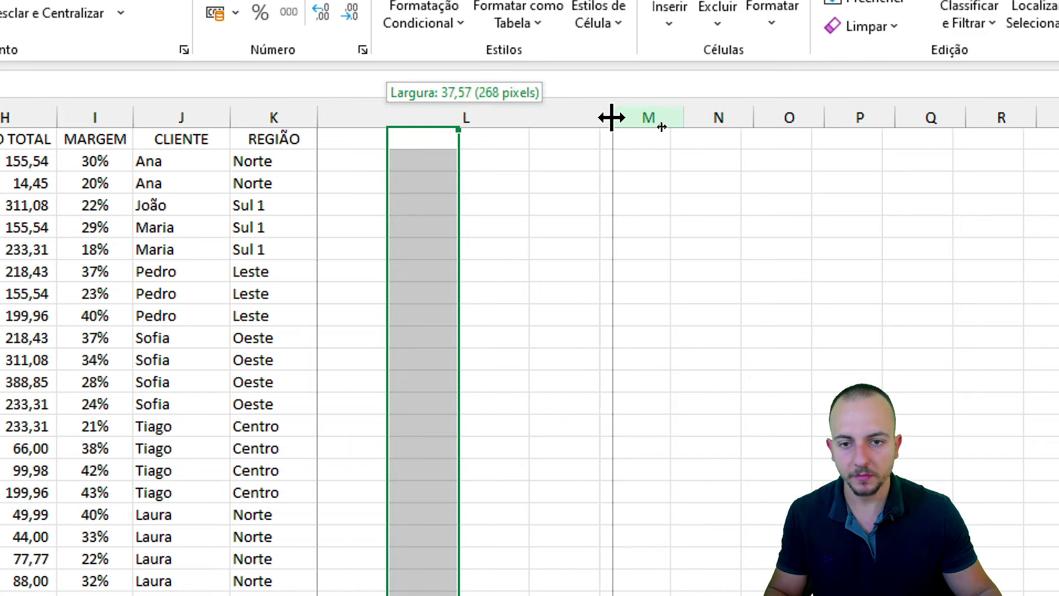
- Head column L with AJUDA and start a formula in L2
{"action": "left_click", "coordinate": [452, 144]}
{"action": "type", "text": "AJUDA"}
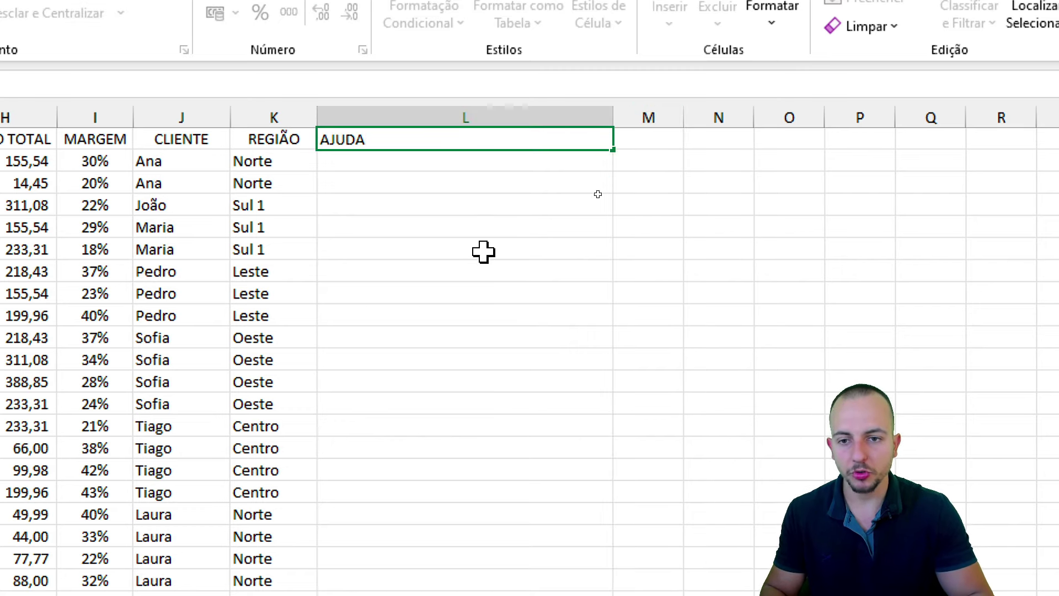
{"action": "key", "text": "Return"}
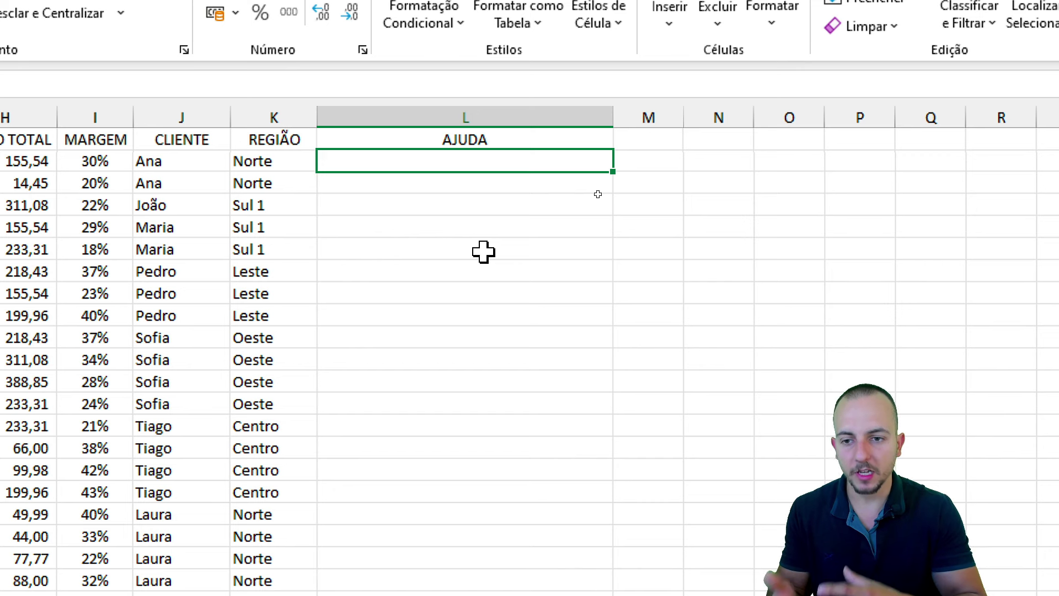
{"action": "type", "text": "="}
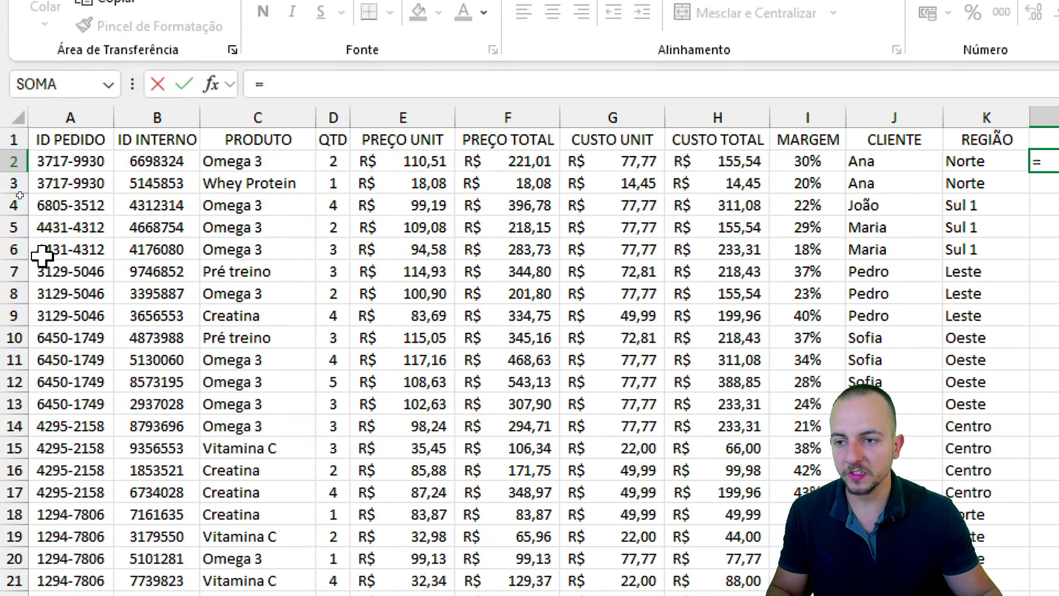
- Enter =A2&C2&J2&K2 in L2 to join ID, product, client and region
{"action": "left_click", "coordinate": [84, 157]}
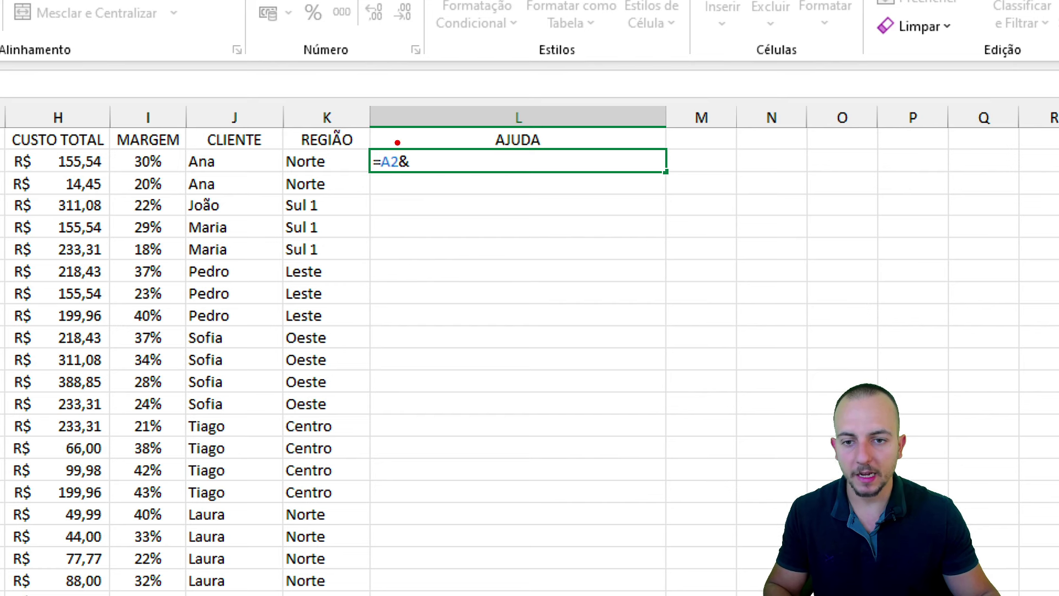
{"action": "left_click_drag", "start_coordinate": [398, 142], "coordinate": [421, 185]}
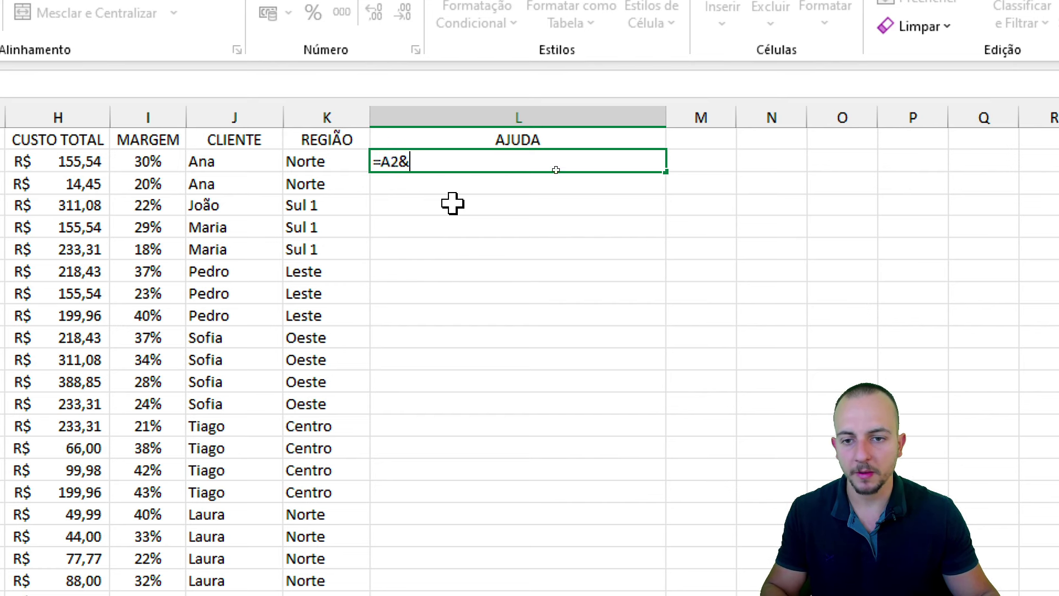
{"action": "left_click", "coordinate": [193, 164]}
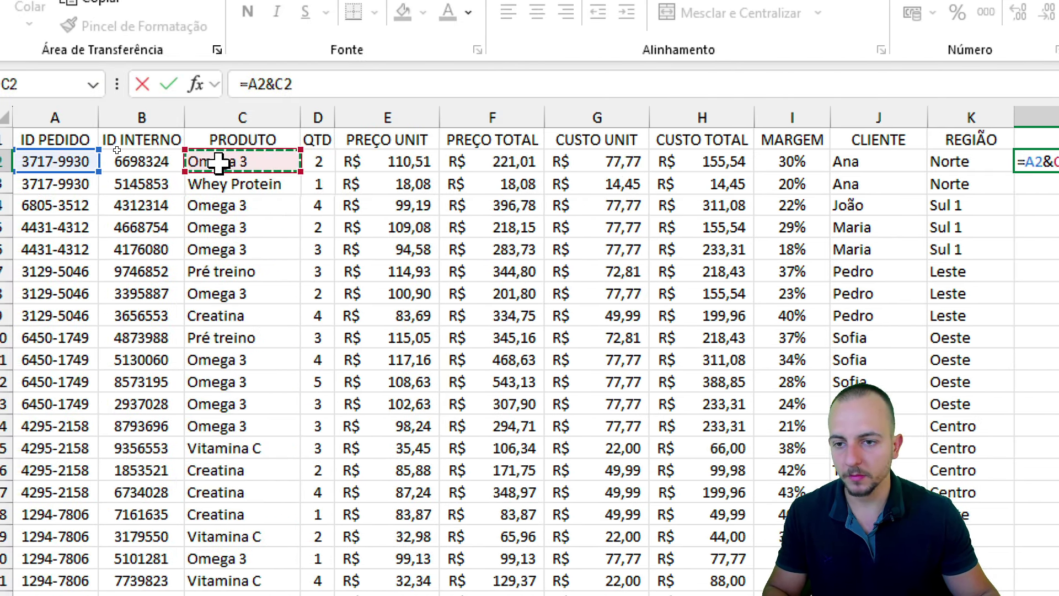
{"action": "type", "text": "&"}
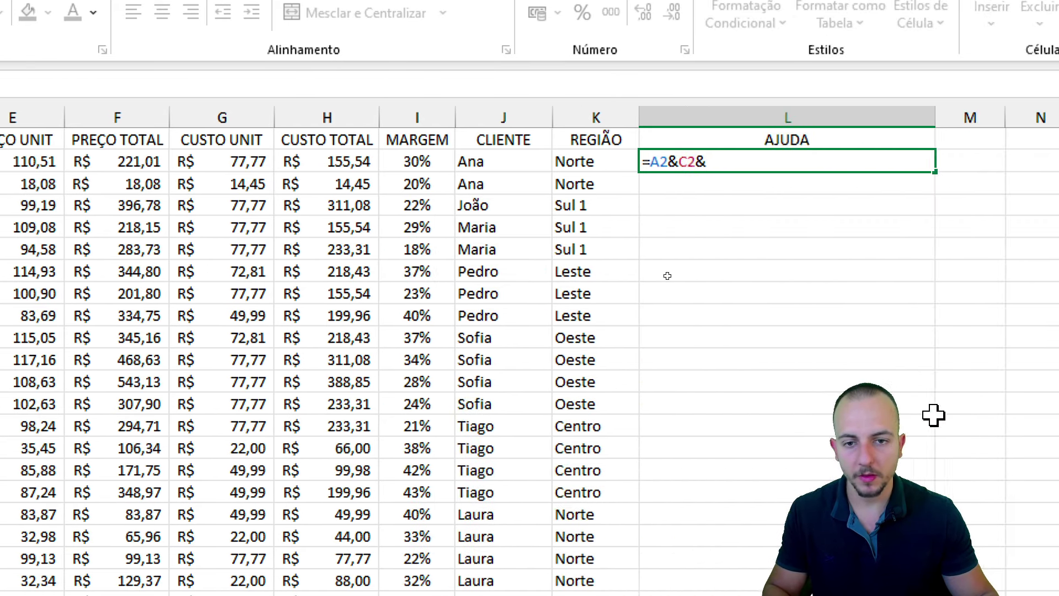
{"action": "left_click", "coordinate": [423, 159]}
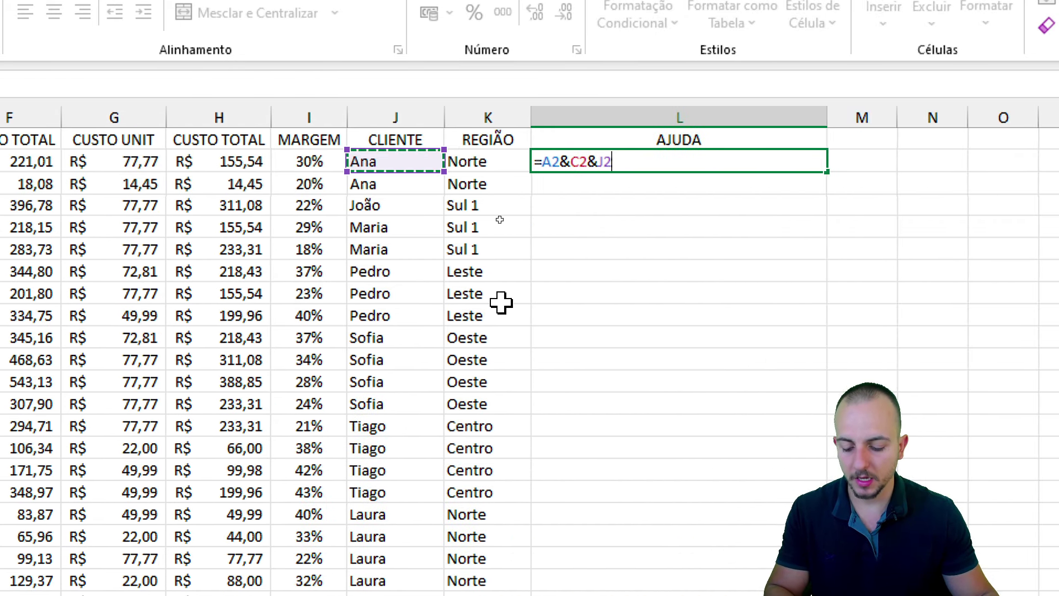
{"action": "type", "text": "&"}
{"action": "left_click", "coordinate": [488, 165]}
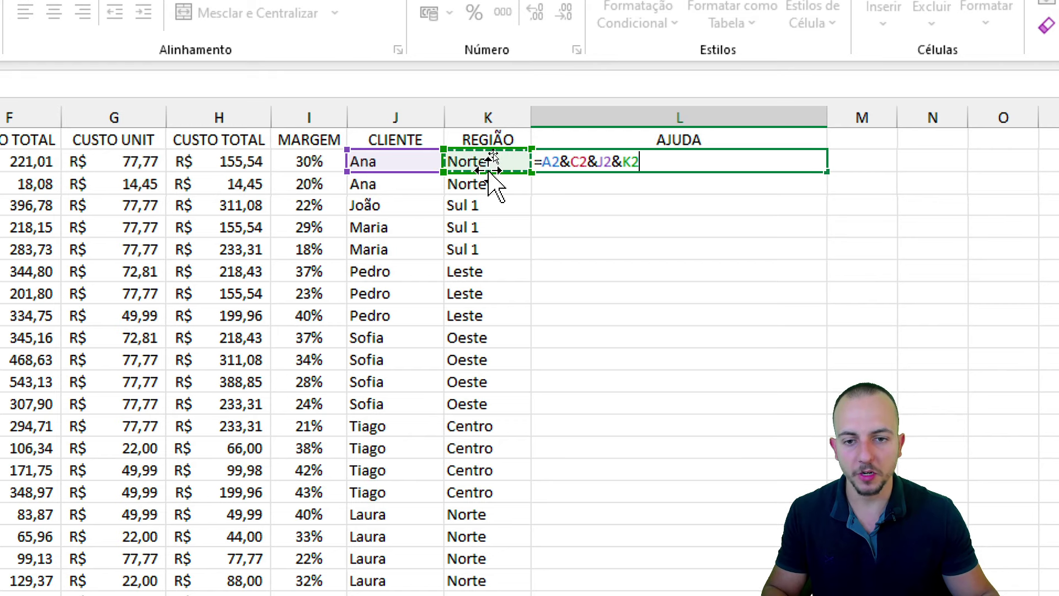
{"action": "key", "text": "Return"}
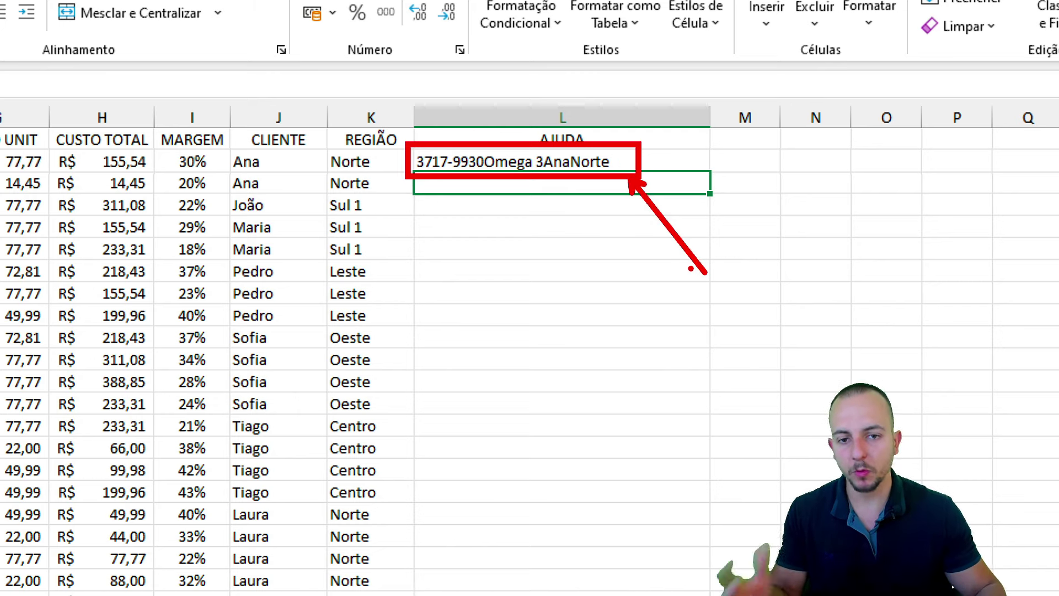
- Fill the L2 formula down the whole AJUDA column
{"action": "left_click", "coordinate": [657, 167]}
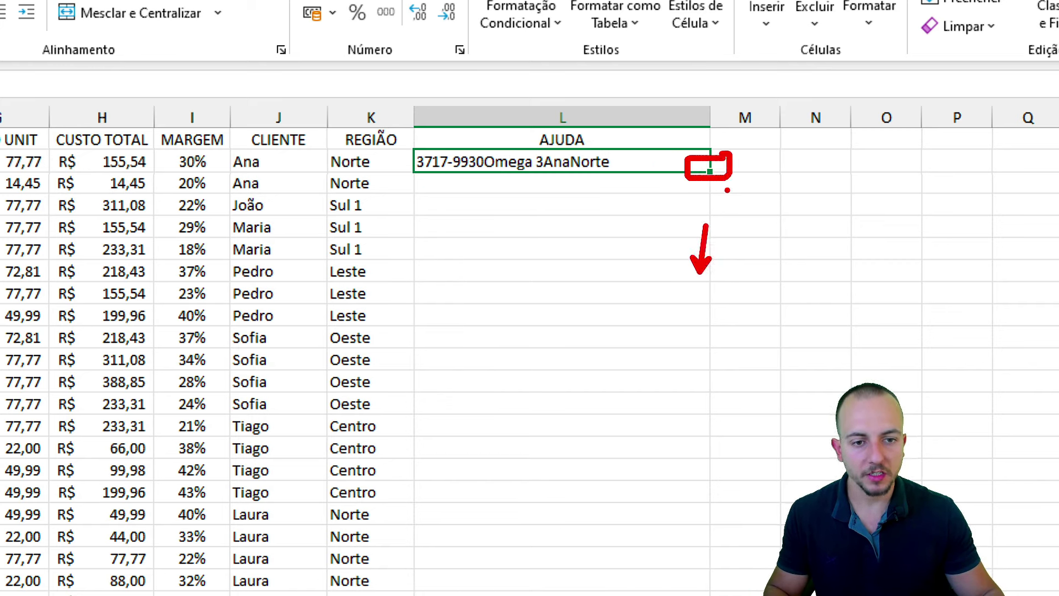
{"action": "double_click", "coordinate": [716, 175]}
{"action": "left_click", "coordinate": [662, 165]}
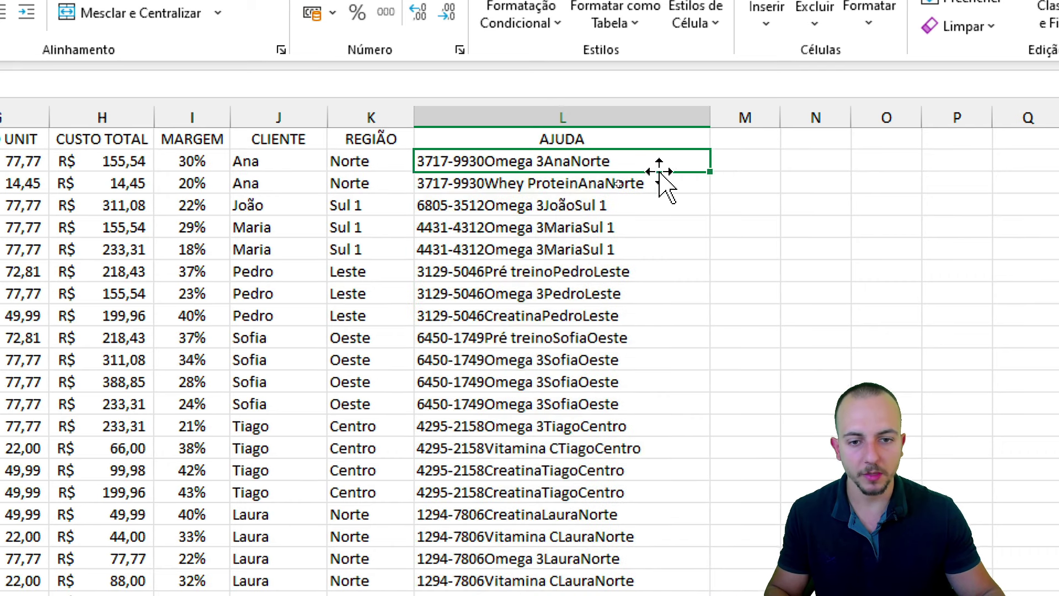
- Widen column M to match AJUDA and head it CONTAGEM
{"action": "left_click", "coordinate": [564, 118]}
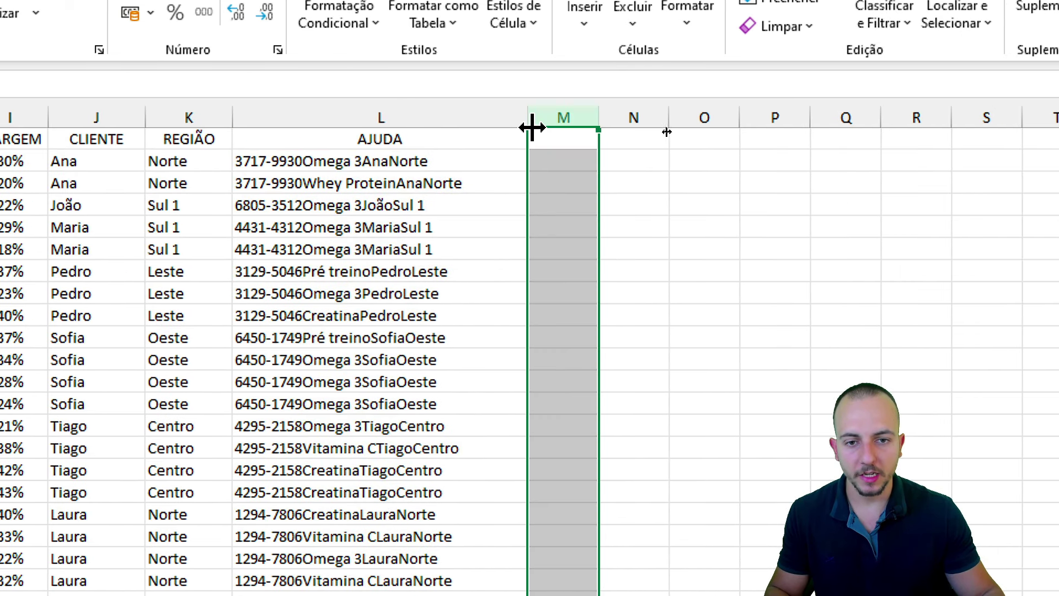
{"action": "left_click_drag", "start_coordinate": [595, 118], "coordinate": [806, 118]}
{"action": "left_click", "coordinate": [600, 138]}
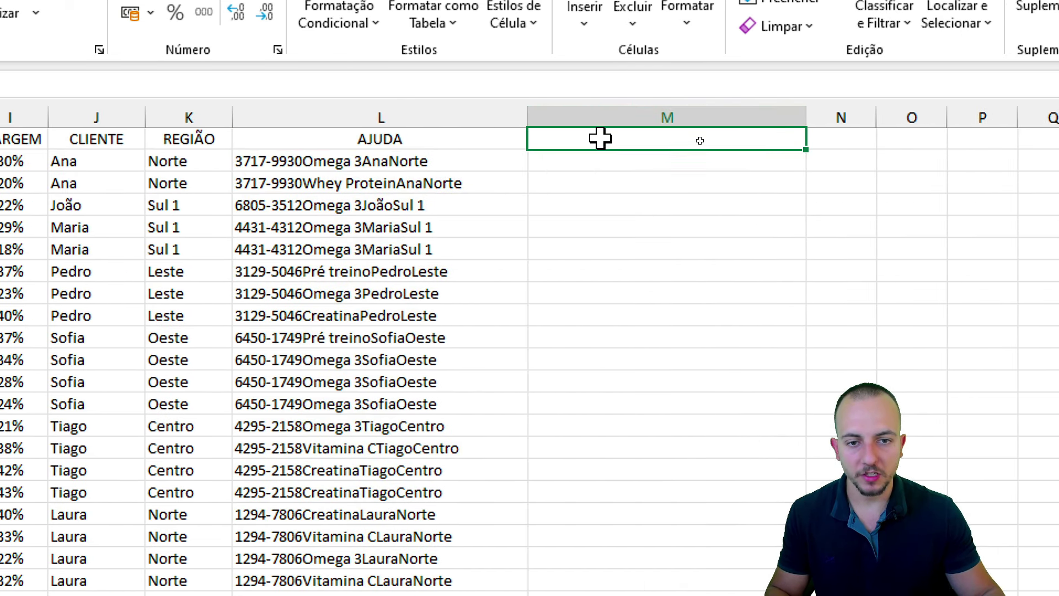
{"action": "type", "text": "CONTAGEM"}
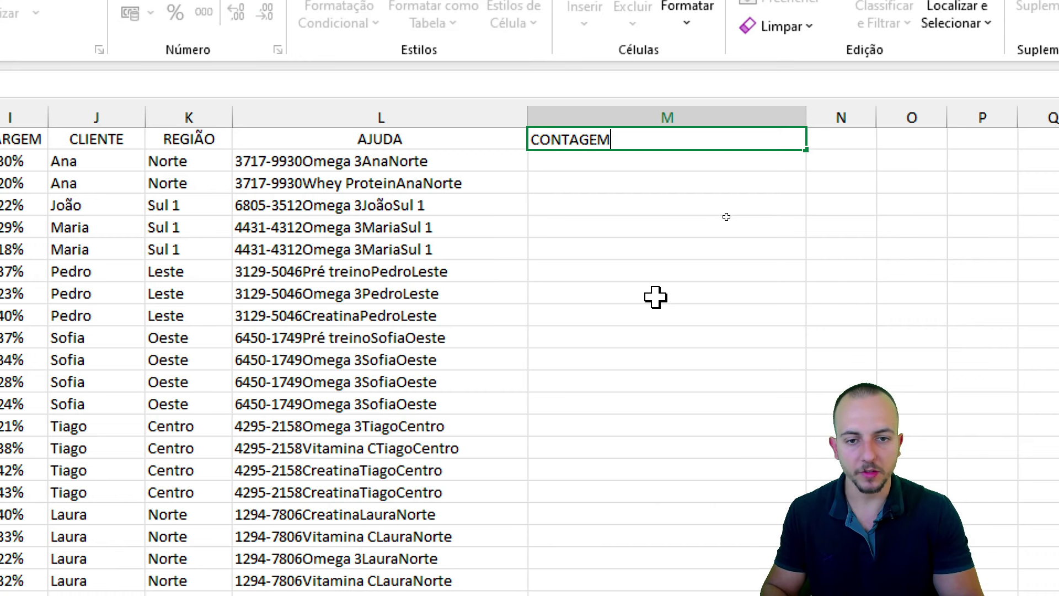
{"action": "key", "text": "Return"}
- Shade the AJUDA and CONTAGEM columns light yellow, then select cell M2
{"action": "left_click_drag", "start_coordinate": [465, 118], "coordinate": [658, 118]}
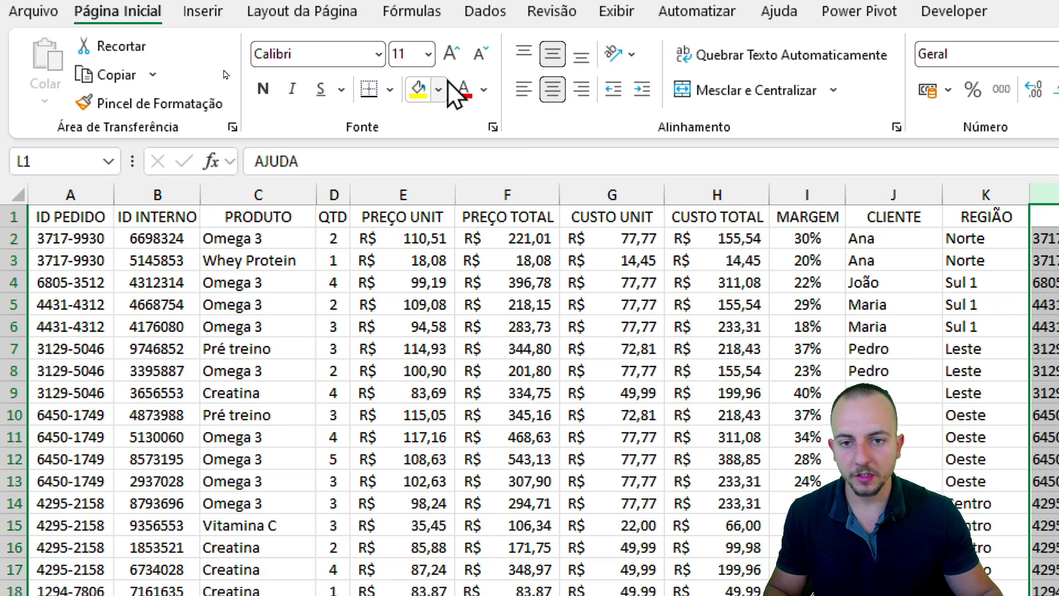
{"action": "left_click", "coordinate": [438, 89]}
{"action": "left_click", "coordinate": [548, 224]}
{"action": "left_click", "coordinate": [649, 262]}
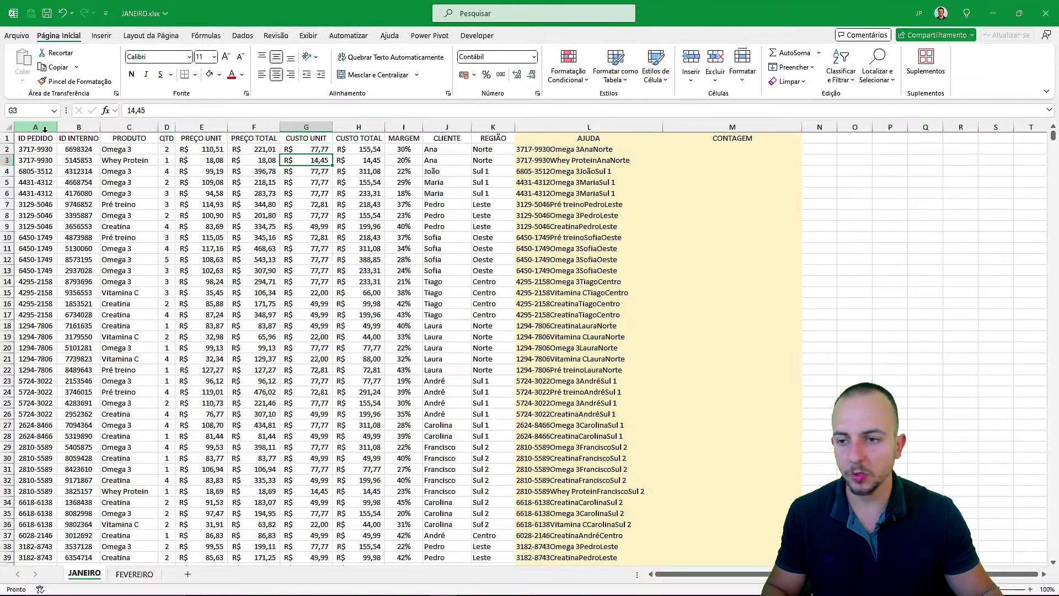
{"action": "left_click_drag", "start_coordinate": [36, 127], "coordinate": [588, 126]}
{"action": "left_click", "coordinate": [732, 126]}
{"action": "left_click", "coordinate": [740, 150]}
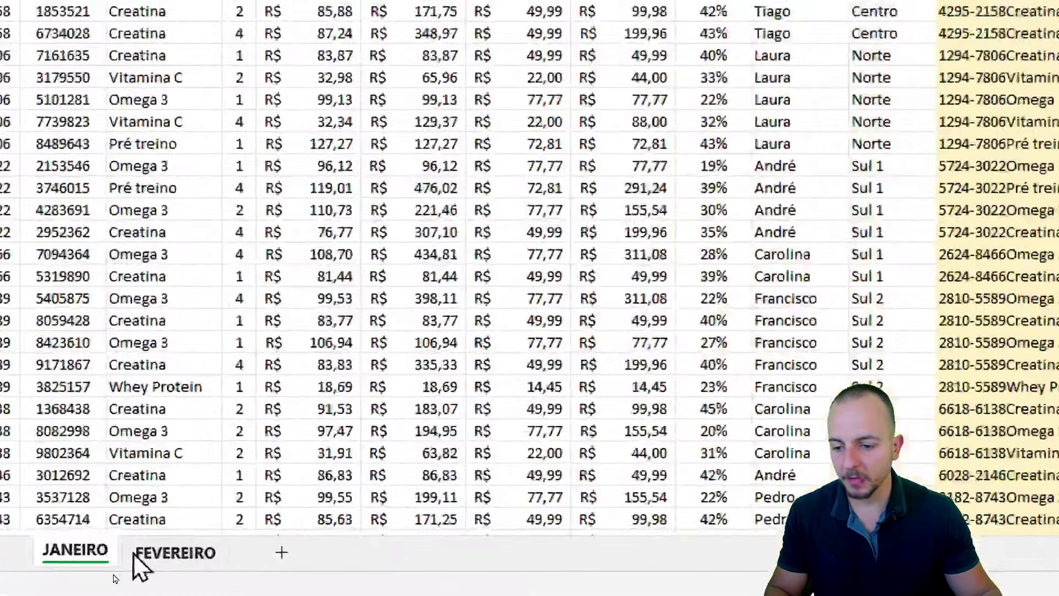
- Copy the entire AJUDA column L from the JANEIRO sheet
{"action": "left_click", "coordinate": [147, 552]}
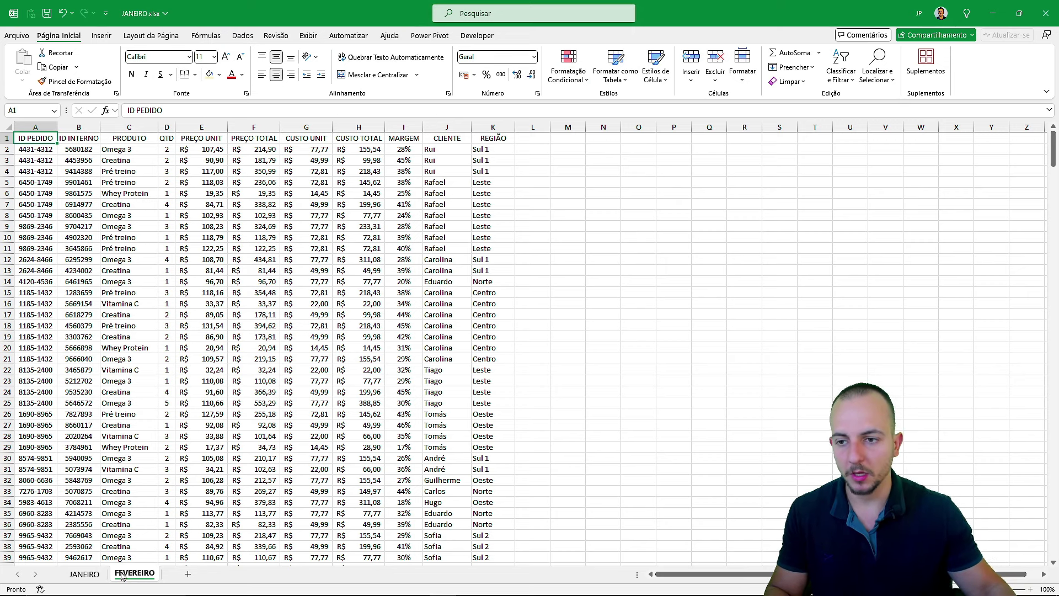
{"action": "left_click", "coordinate": [84, 574]}
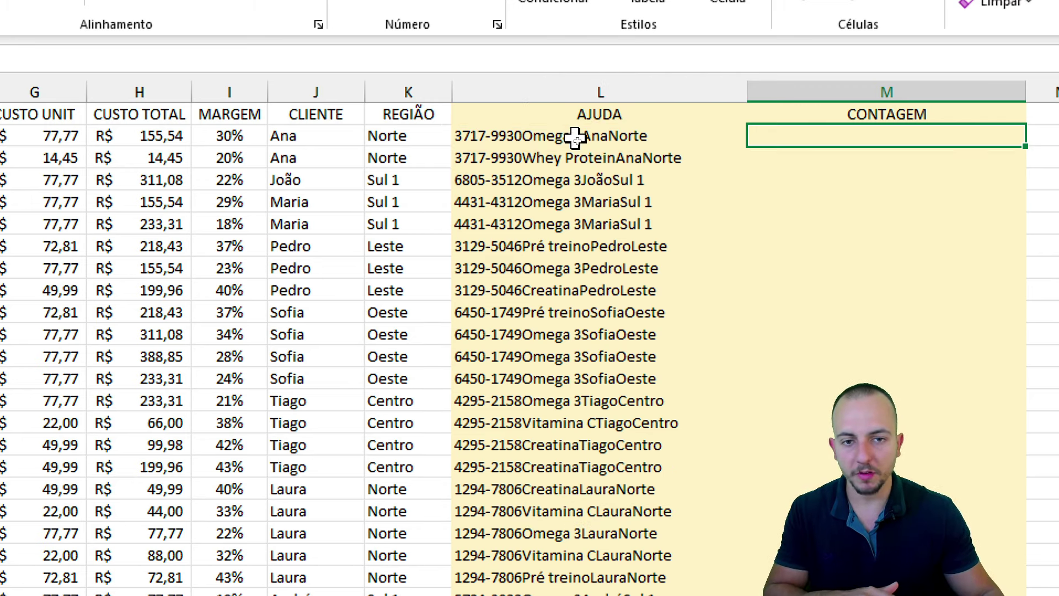
{"action": "left_click", "coordinate": [591, 99]}
{"action": "left_click_drag", "start_coordinate": [590, 108], "coordinate": [564, 357]}
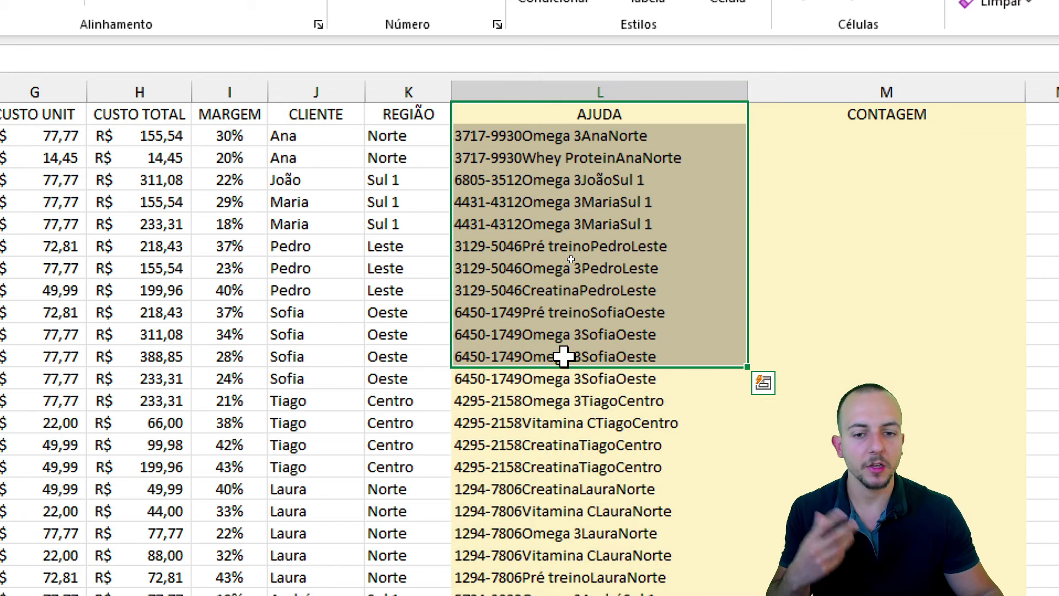
{"action": "left_click", "coordinate": [610, 88]}
{"action": "right_click", "coordinate": [613, 84]}
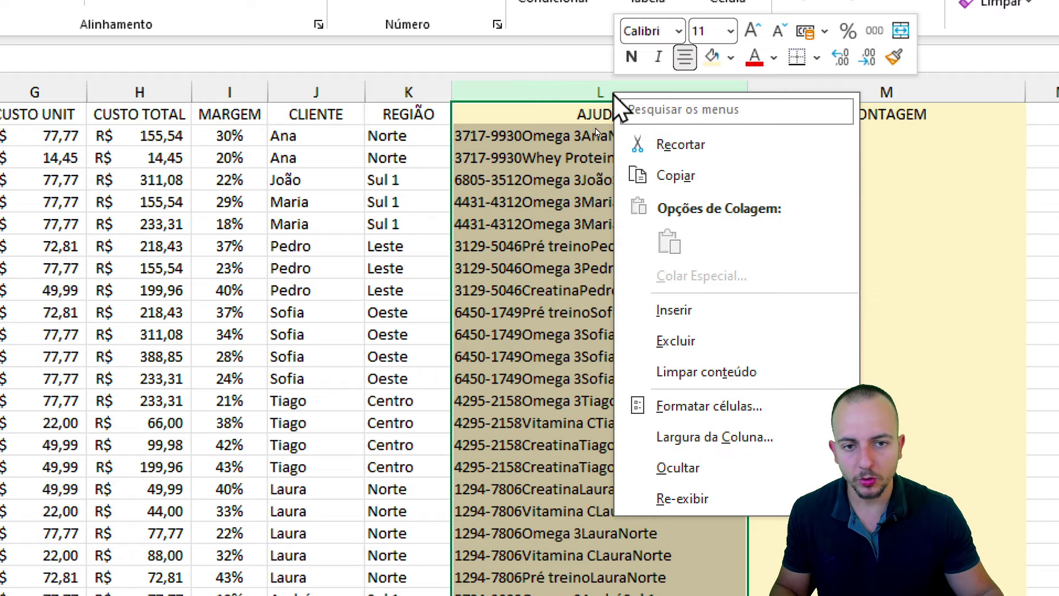
{"action": "left_click", "coordinate": [717, 178]}
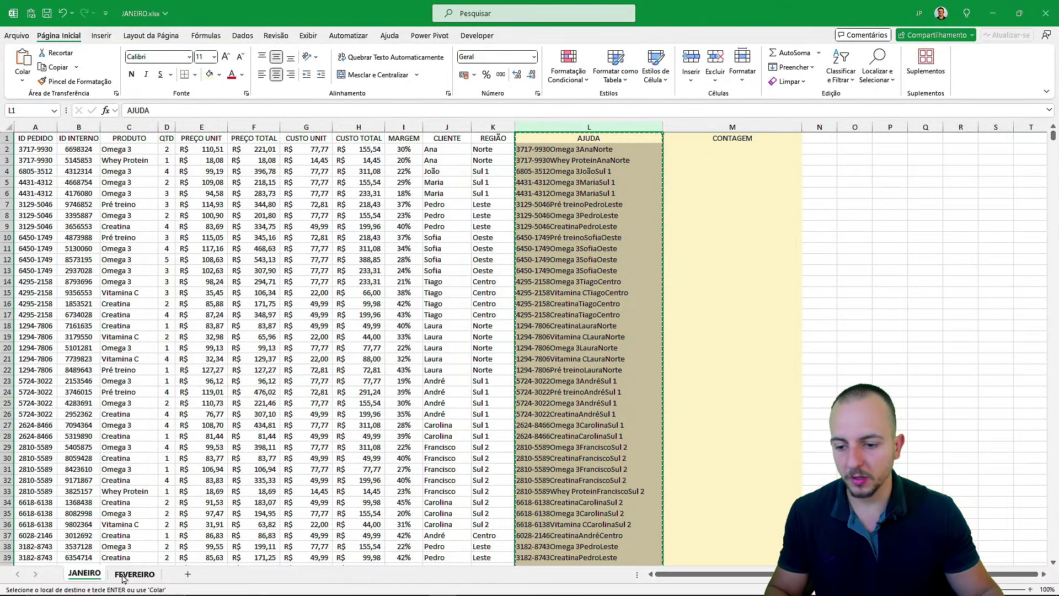
- Paste AJUDA into FEVEREIRO's column L, check L2's formula, and return to JANEIRO
{"action": "left_click", "coordinate": [123, 578]}
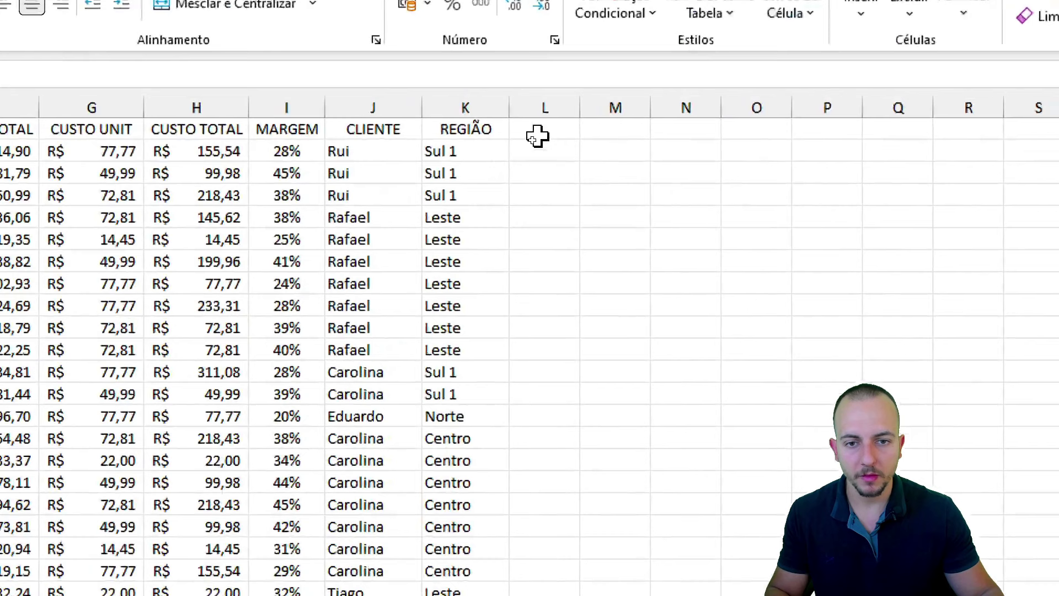
{"action": "left_click", "coordinate": [540, 127]}
{"action": "right_click", "coordinate": [541, 126]}
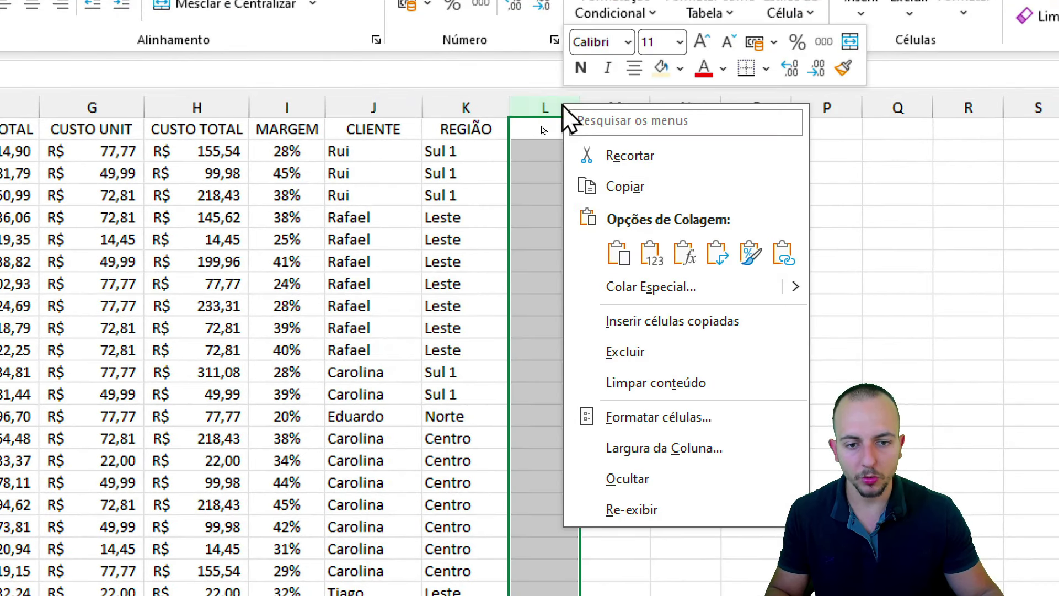
{"action": "left_click", "coordinate": [619, 255]}
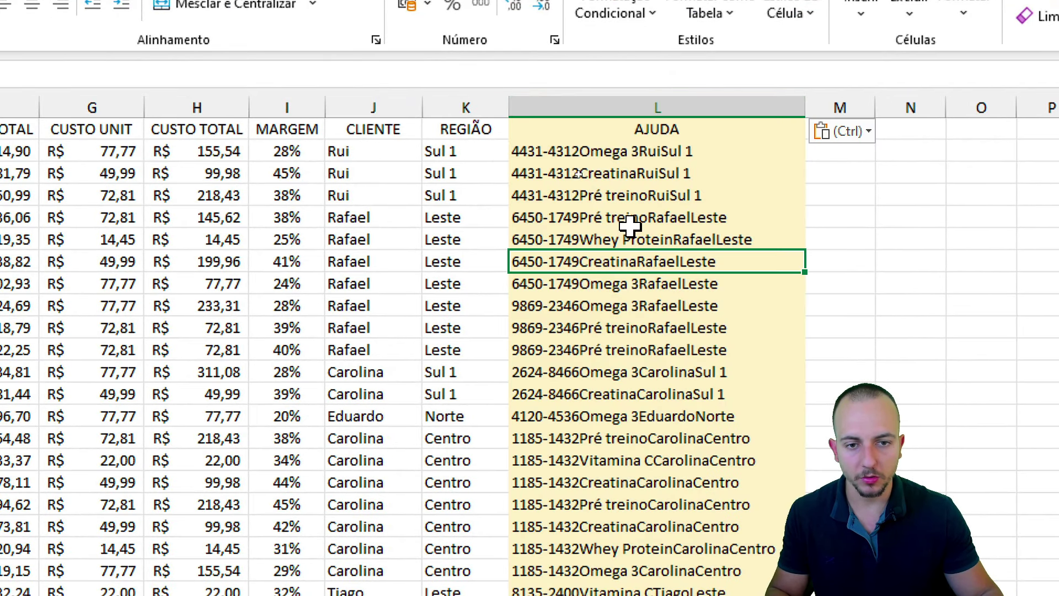
{"action": "double_click", "coordinate": [643, 151]}
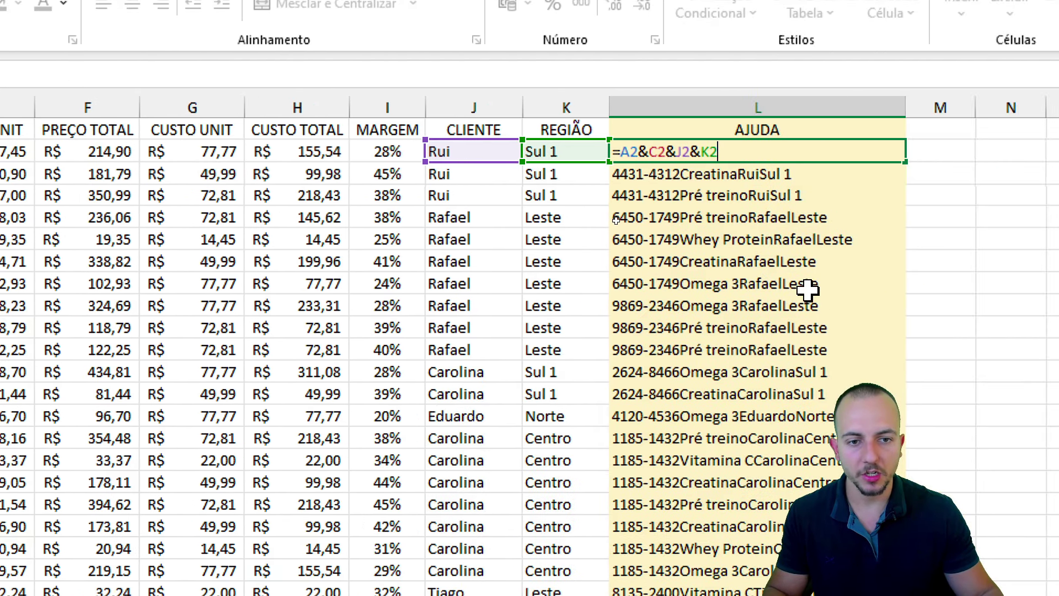
{"action": "key", "text": "Escape"}
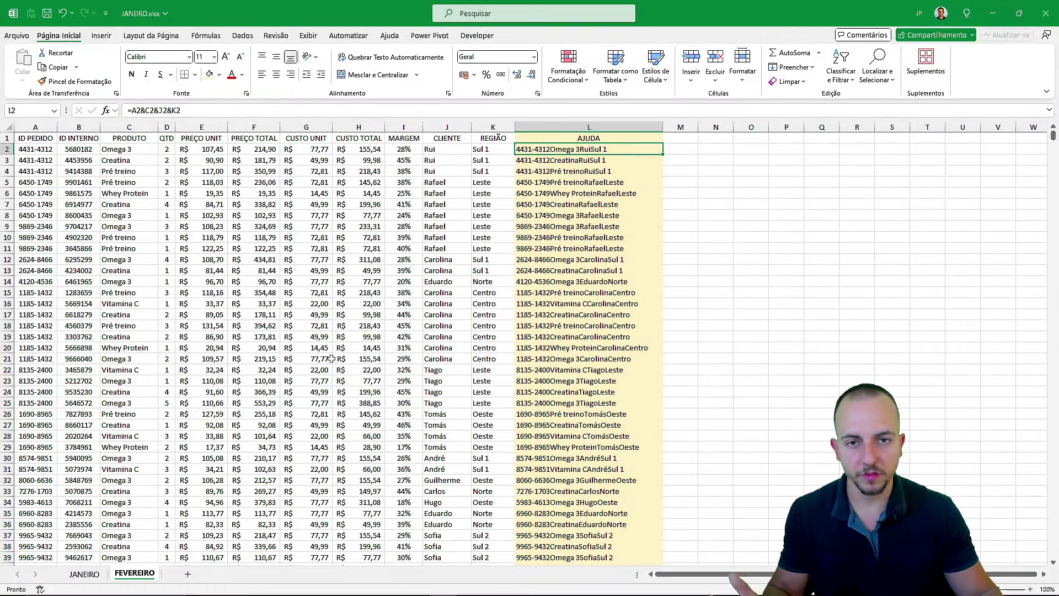
{"action": "left_click", "coordinate": [86, 573]}
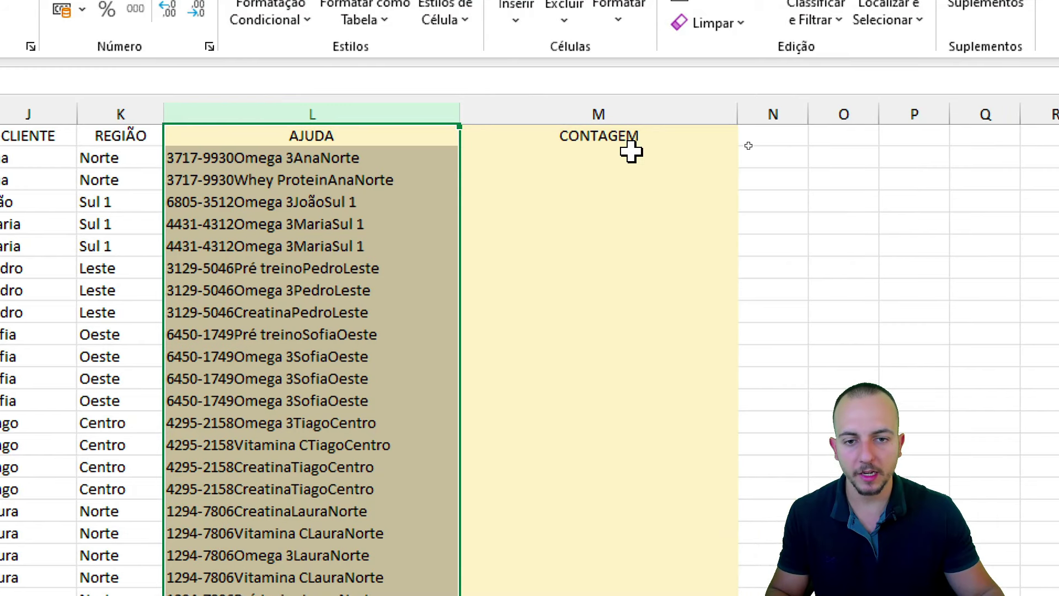
- Enter =CONT.SE(FEVEREIRO!L:L;JANEIRO!L2) in the first CONTAGEM cell, M2
{"action": "left_click", "coordinate": [742, 147]}
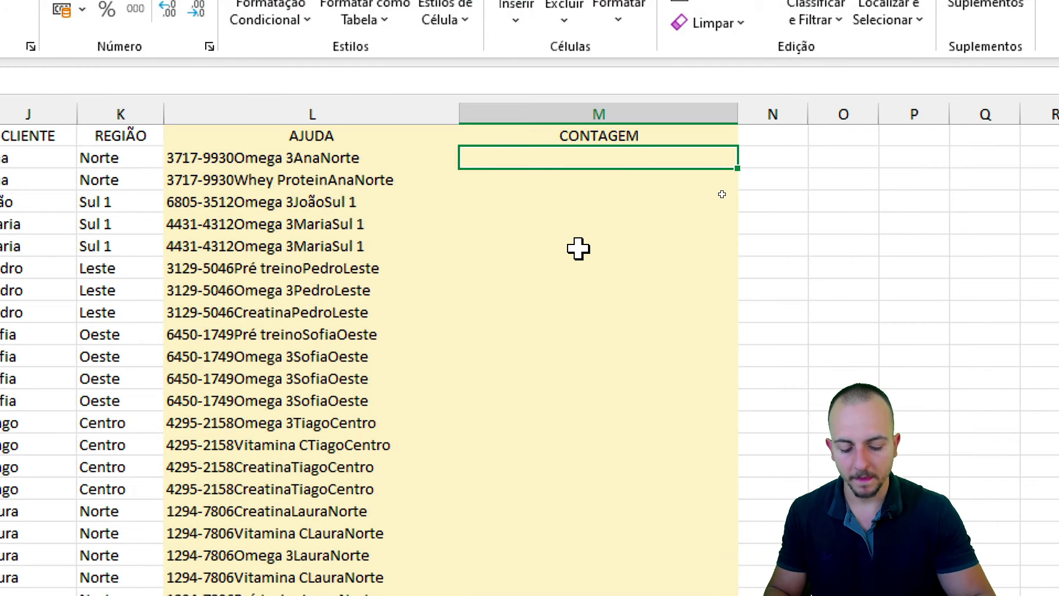
{"action": "type", "text": "=CONT.SE"}
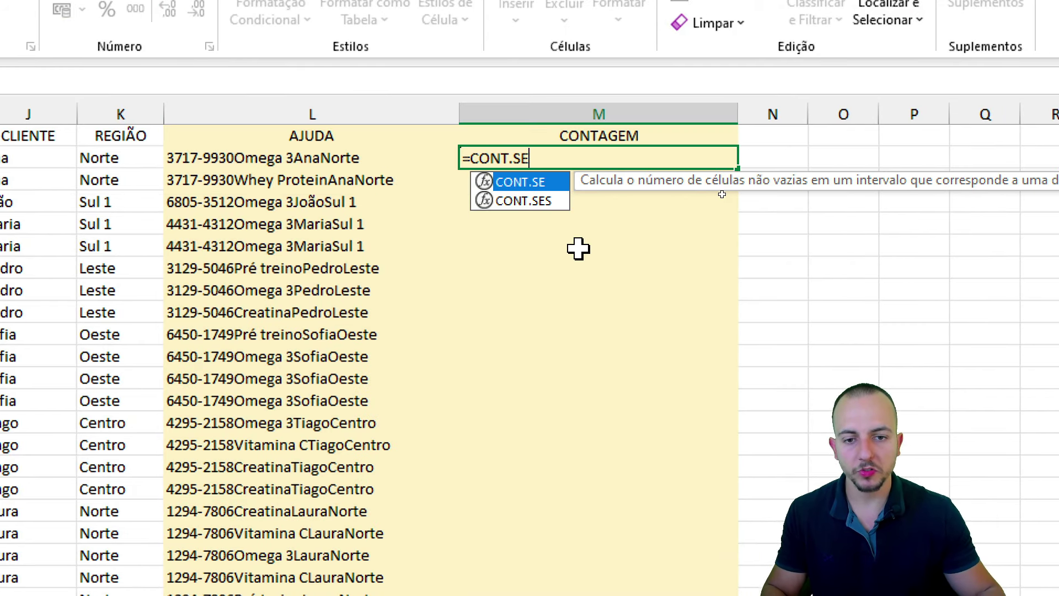
{"action": "double_click", "coordinate": [551, 181]}
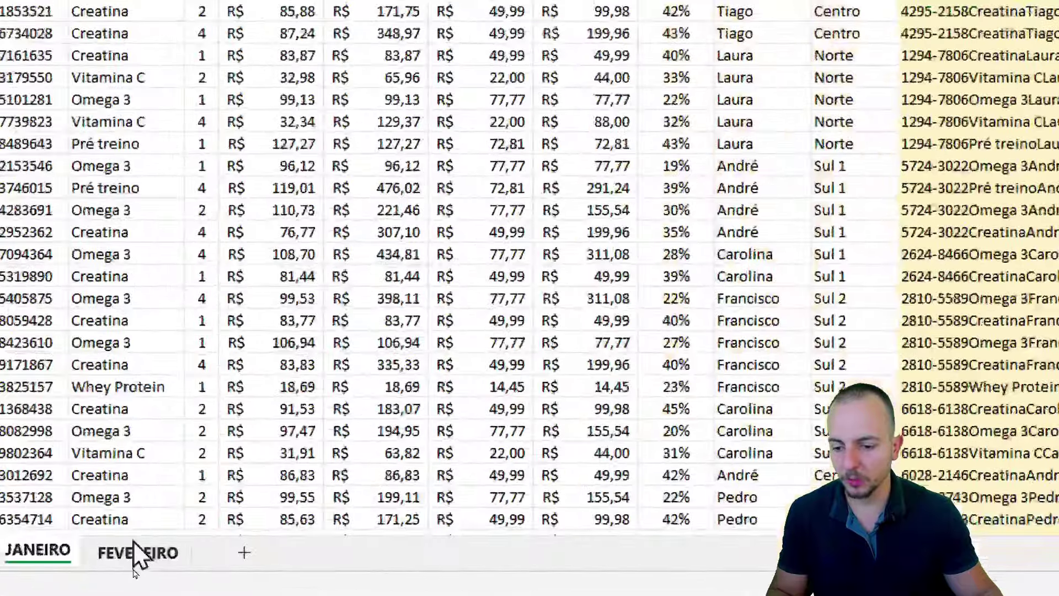
{"action": "left_click", "coordinate": [139, 550]}
{"action": "left_click", "coordinate": [584, 118]}
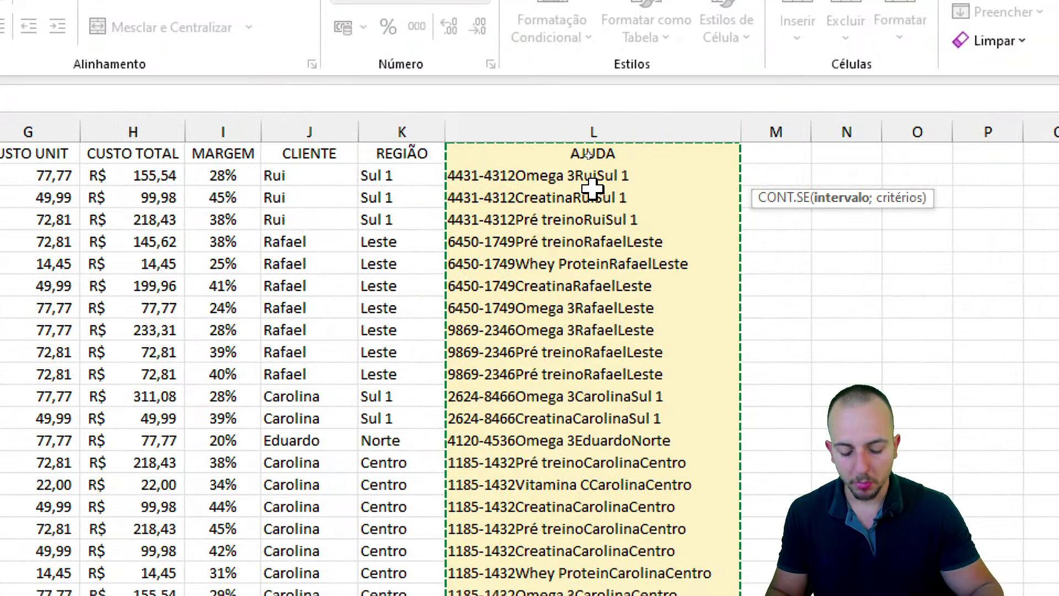
{"action": "type", "text": ";"}
{"action": "left_click", "coordinate": [331, 163]}
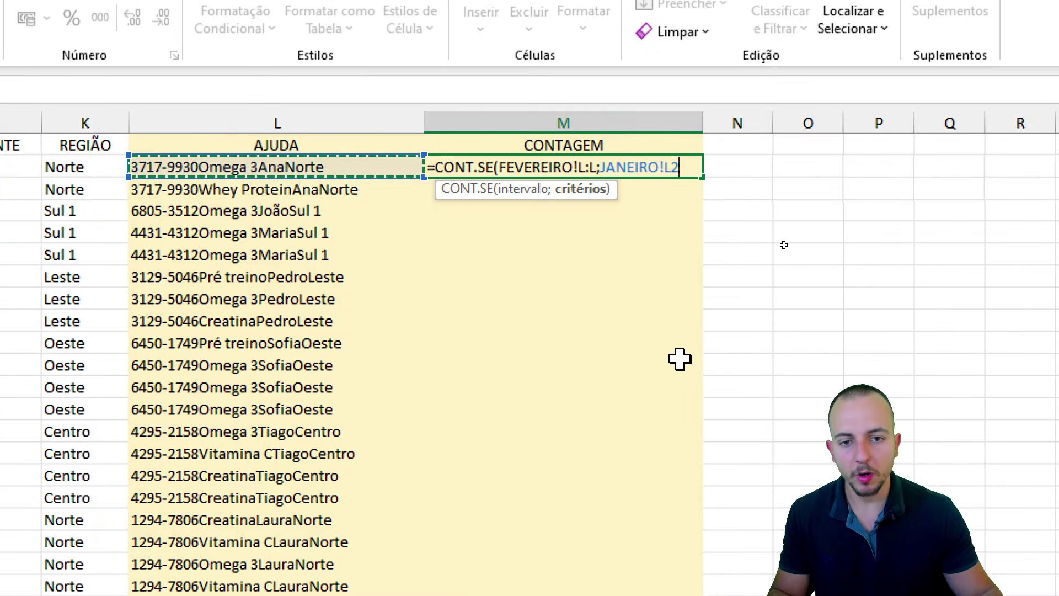
{"action": "key", "text": "Return"}
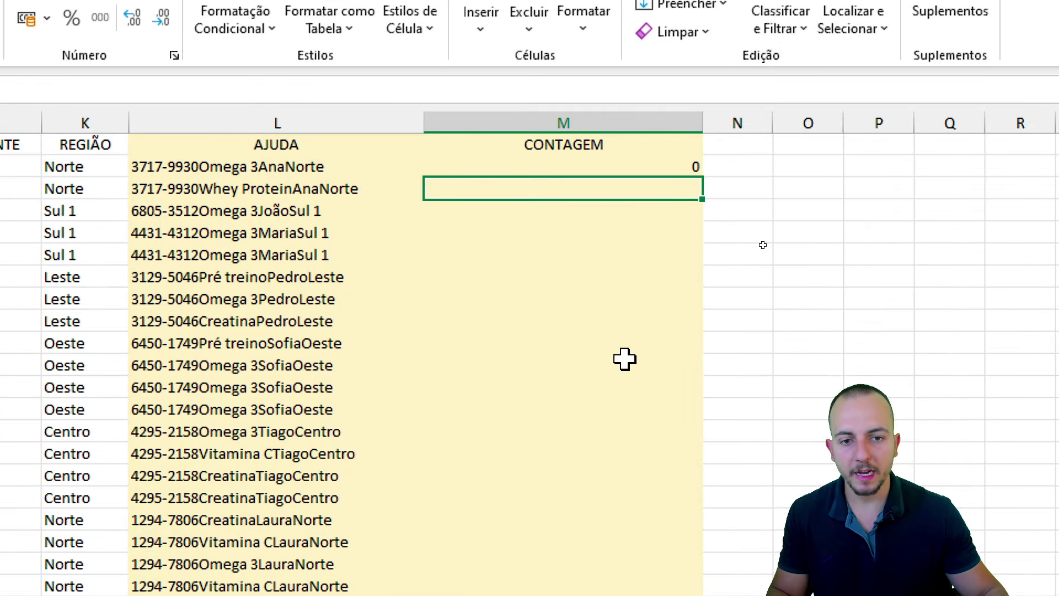
- Review the CONT.SE formula in M2 and commit it unchanged
{"action": "left_click_drag", "start_coordinate": [680, 145], "coordinate": [721, 180]}
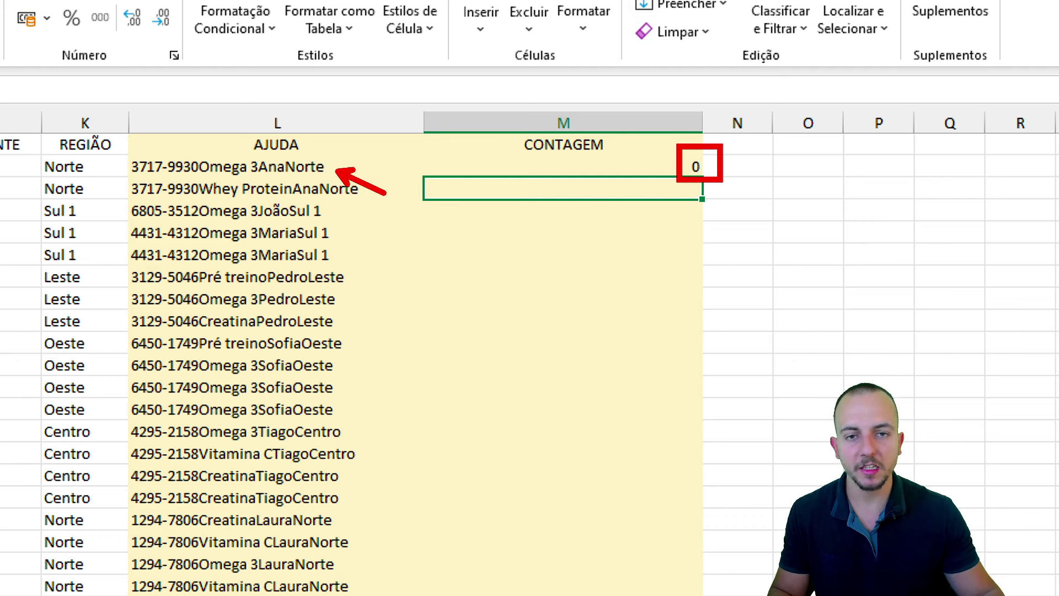
{"action": "left_click_drag", "start_coordinate": [750, 144], "coordinate": [674, 126]}
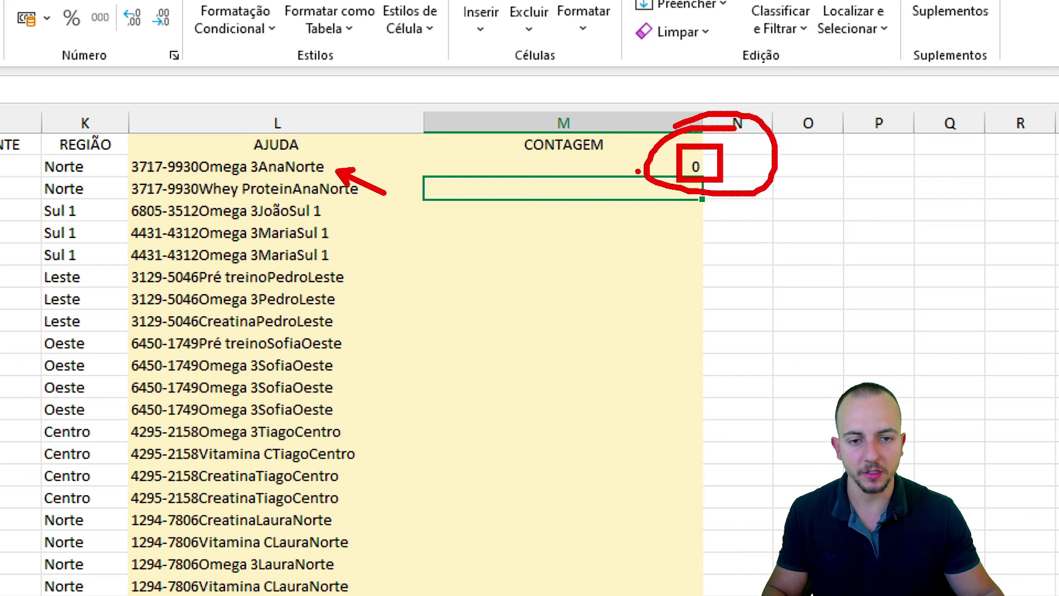
{"action": "left_click", "coordinate": [572, 160]}
{"action": "double_click", "coordinate": [560, 166]}
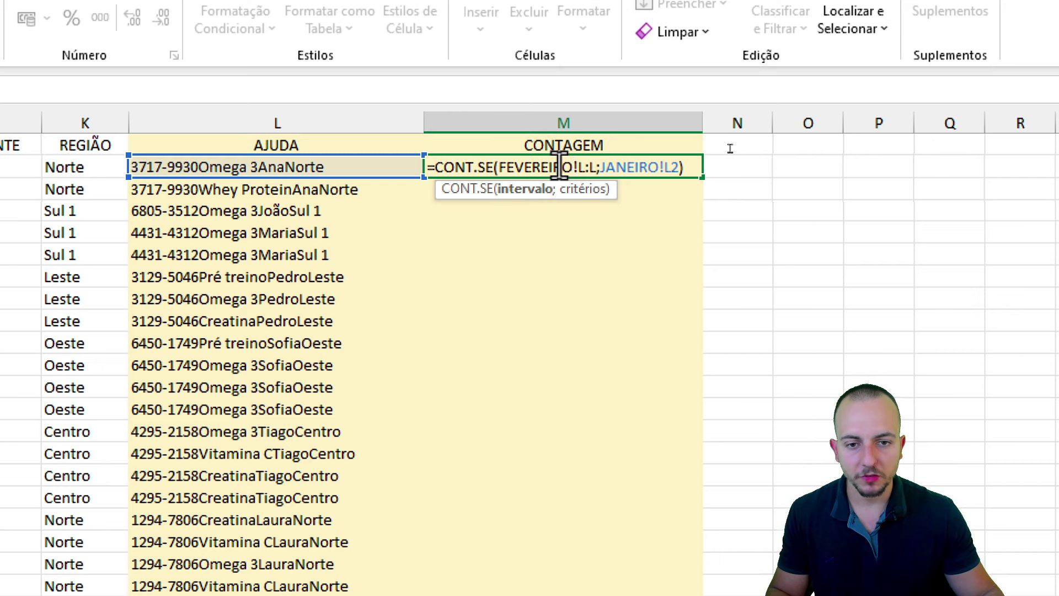
{"action": "left_click_drag", "start_coordinate": [490, 157], "coordinate": [604, 178]}
{"action": "left_click_drag", "start_coordinate": [522, 231], "coordinate": [570, 589]}
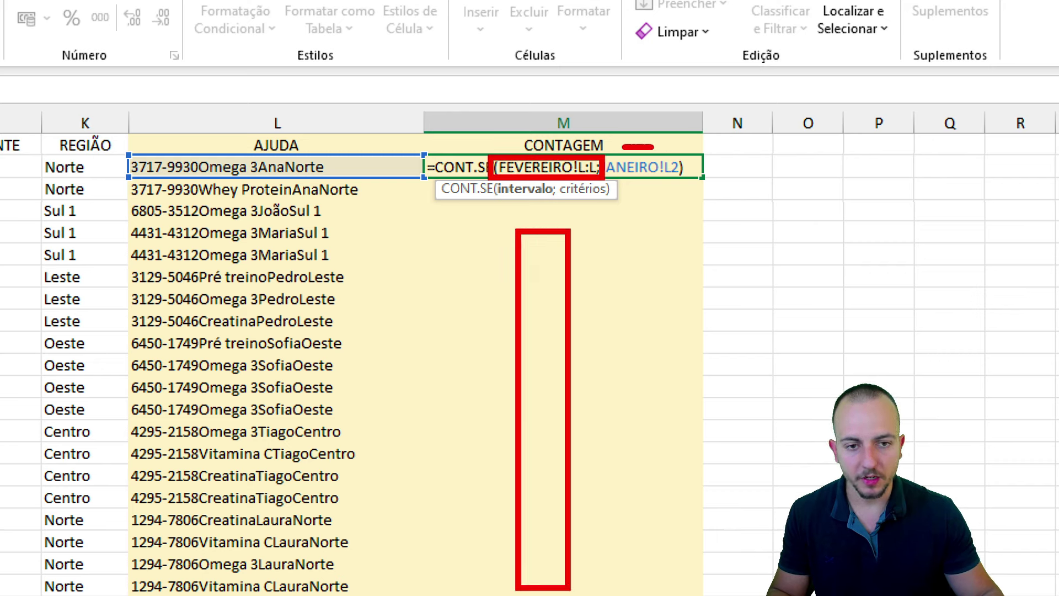
{"action": "left_click_drag", "start_coordinate": [641, 145], "coordinate": [390, 144]}
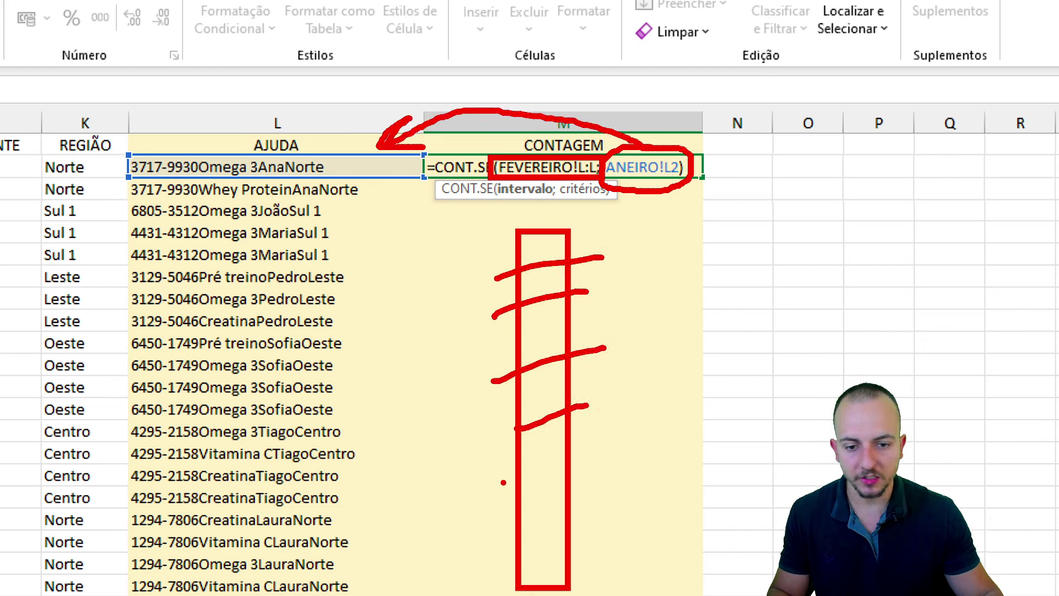
{"action": "key", "text": "Escape"}
{"action": "key", "text": "ctrl+Return"}
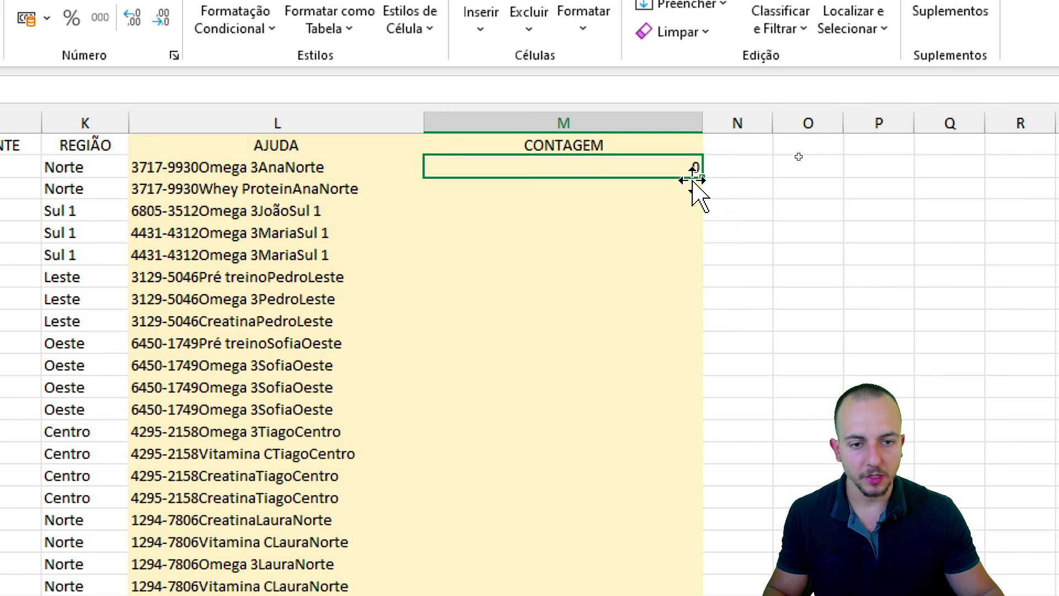
{"action": "double_click", "coordinate": [708, 181]}
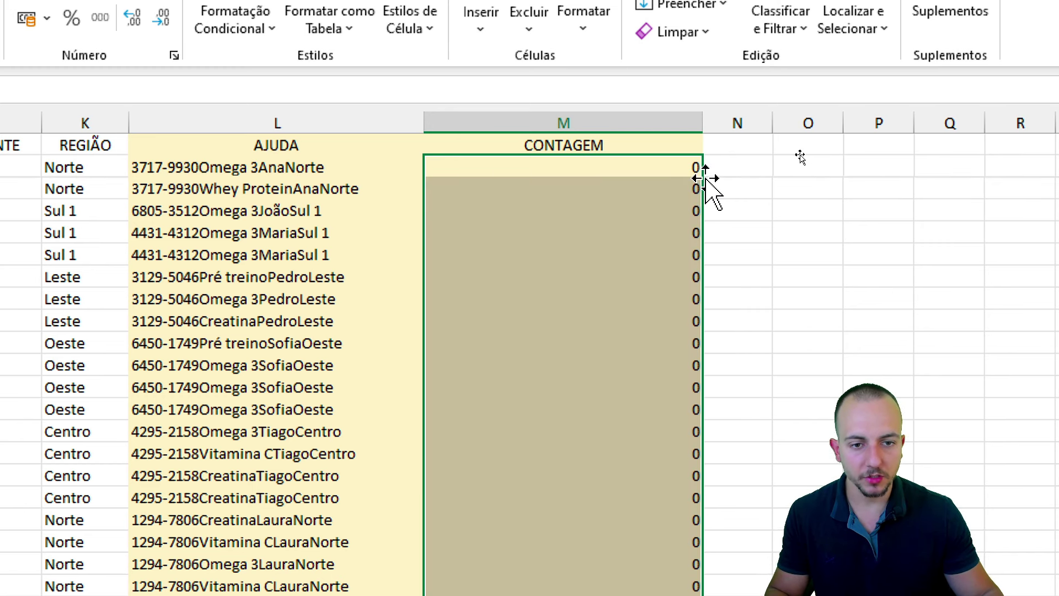
{"action": "scroll", "coordinate": [552, 497], "scroll_direction": "down", "scroll_amount": 3}
{"action": "scroll", "coordinate": [552, 469], "scroll_direction": "down", "scroll_amount": 2}
{"action": "scroll", "coordinate": [553, 461], "scroll_direction": "down", "scroll_amount": 3}
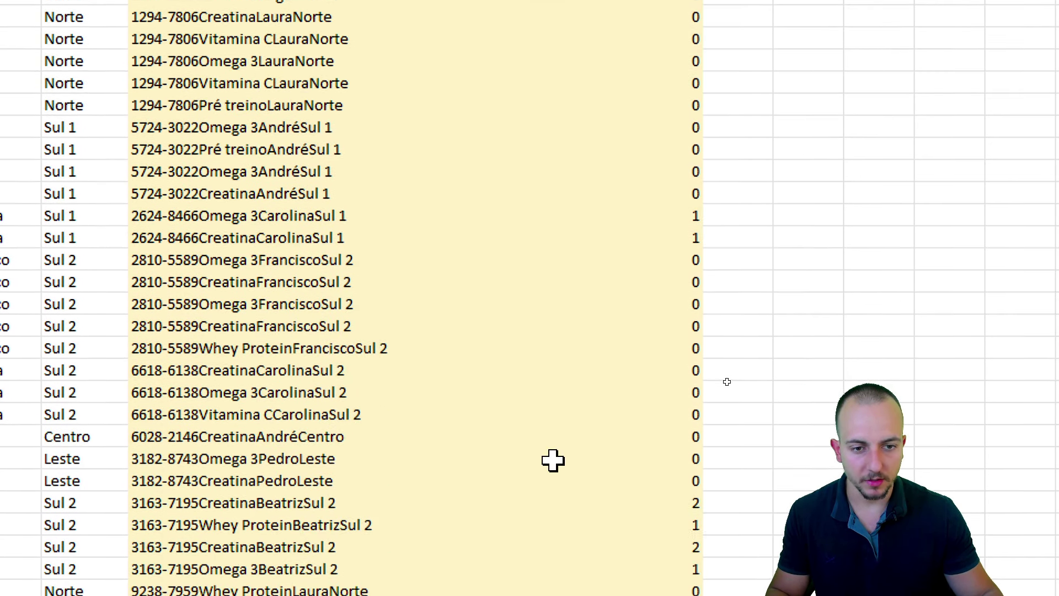
{"action": "scroll", "coordinate": [551, 459], "scroll_direction": "down", "scroll_amount": 1}
{"action": "left_click_drag", "start_coordinate": [669, 149], "coordinate": [669, 171]}
{"action": "key", "text": "shift+space"}
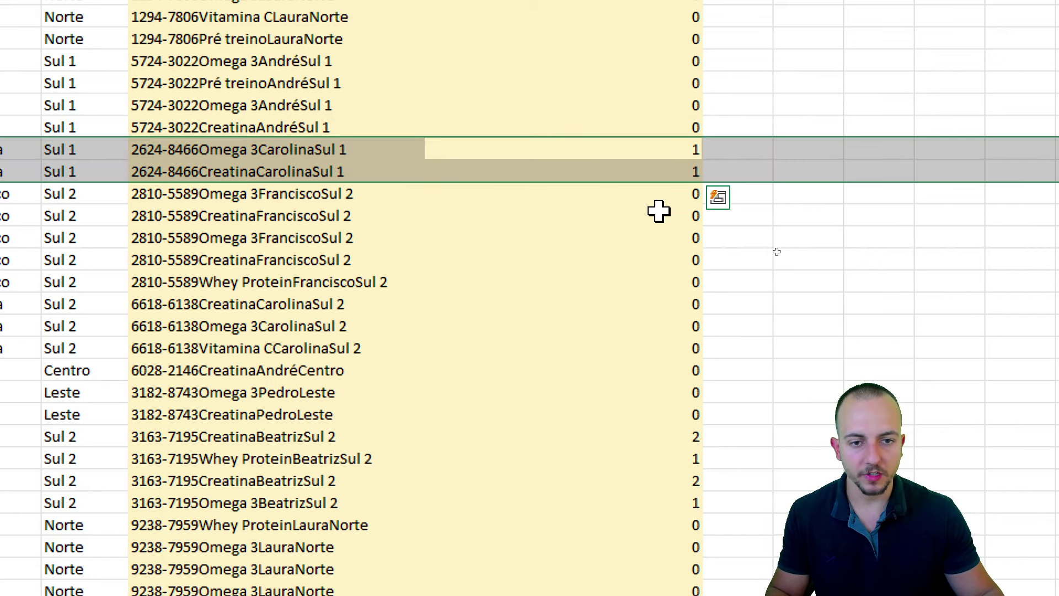
{"action": "left_click", "coordinate": [640, 147]}
{"action": "key", "text": "shift+space"}
{"action": "scroll", "coordinate": [563, 249], "scroll_direction": "left", "scroll_amount": 2}
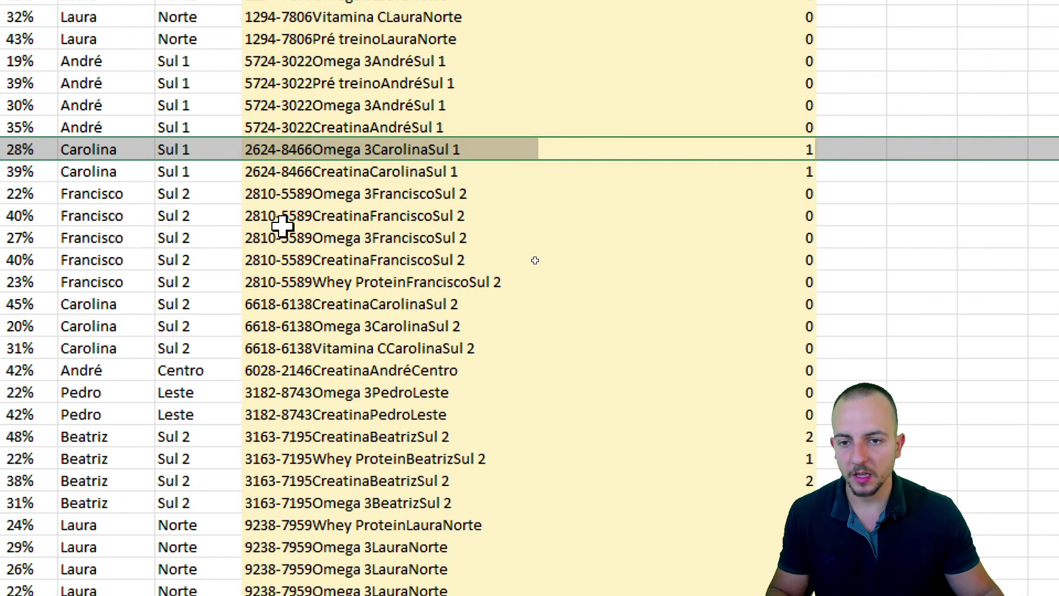
{"action": "left_click_drag", "start_coordinate": [236, 134], "coordinate": [472, 162]}
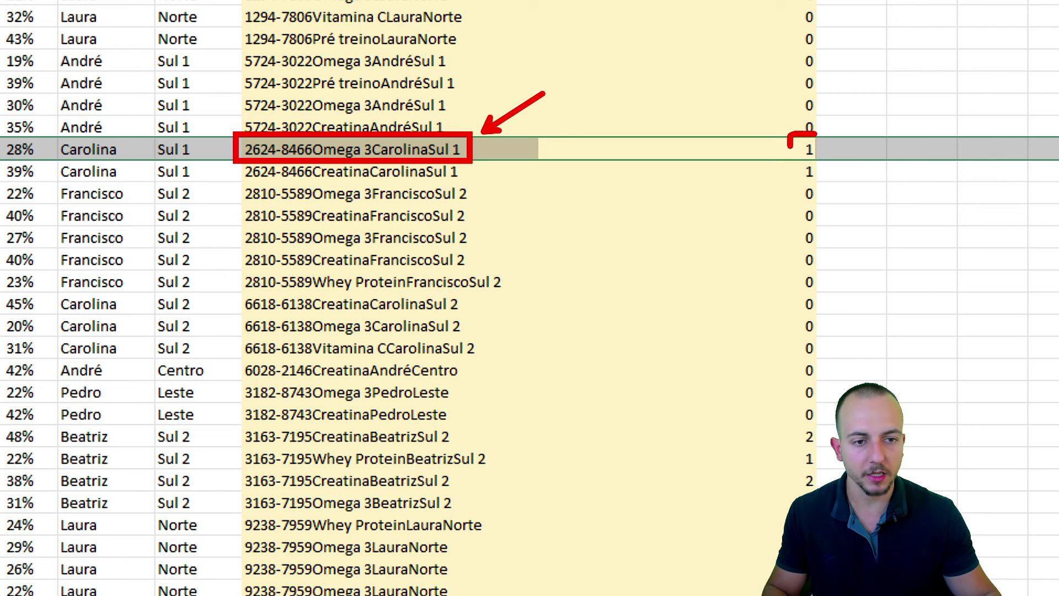
{"action": "scroll", "coordinate": [780, 234], "scroll_direction": "down", "scroll_amount": 2}
{"action": "scroll", "coordinate": [725, 216], "scroll_direction": "down", "scroll_amount": 2}
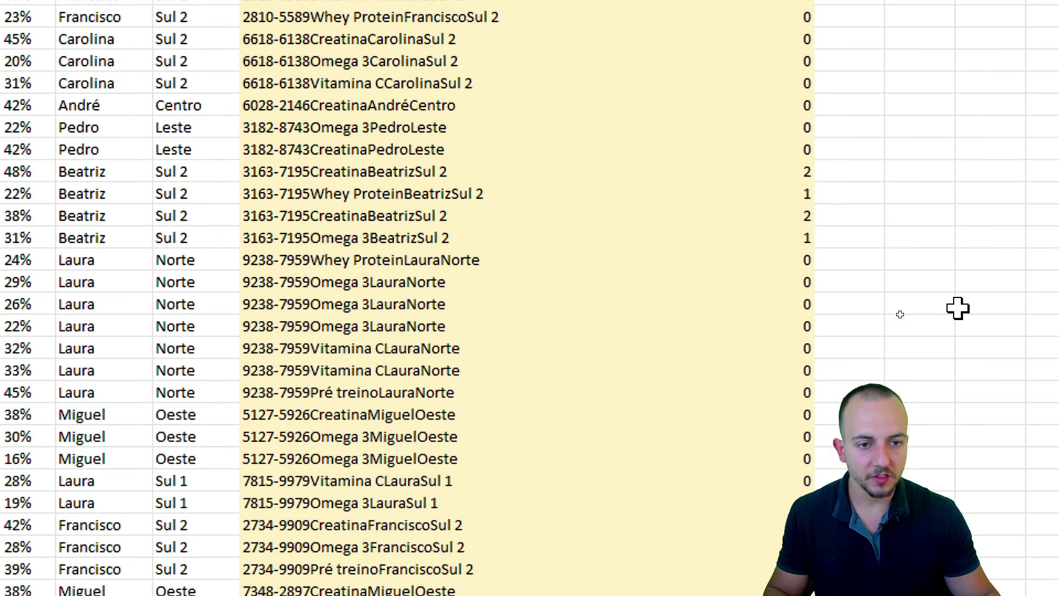
{"action": "scroll", "coordinate": [958, 307], "scroll_direction": "down", "scroll_amount": 1}
{"action": "left_click", "coordinate": [676, 105]}
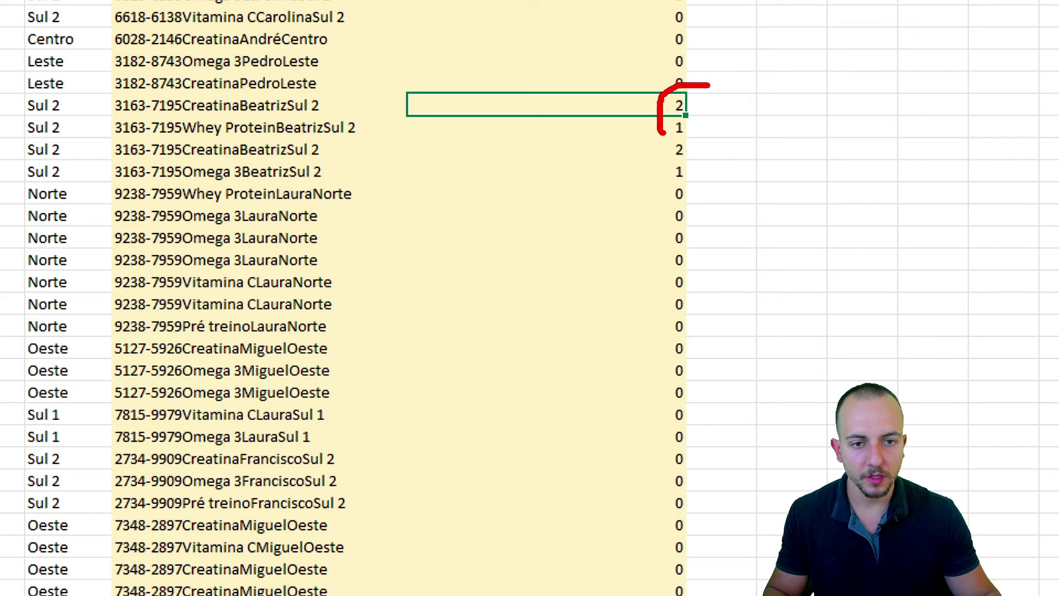
{"action": "left_click_drag", "start_coordinate": [660, 132], "coordinate": [635, 102]}
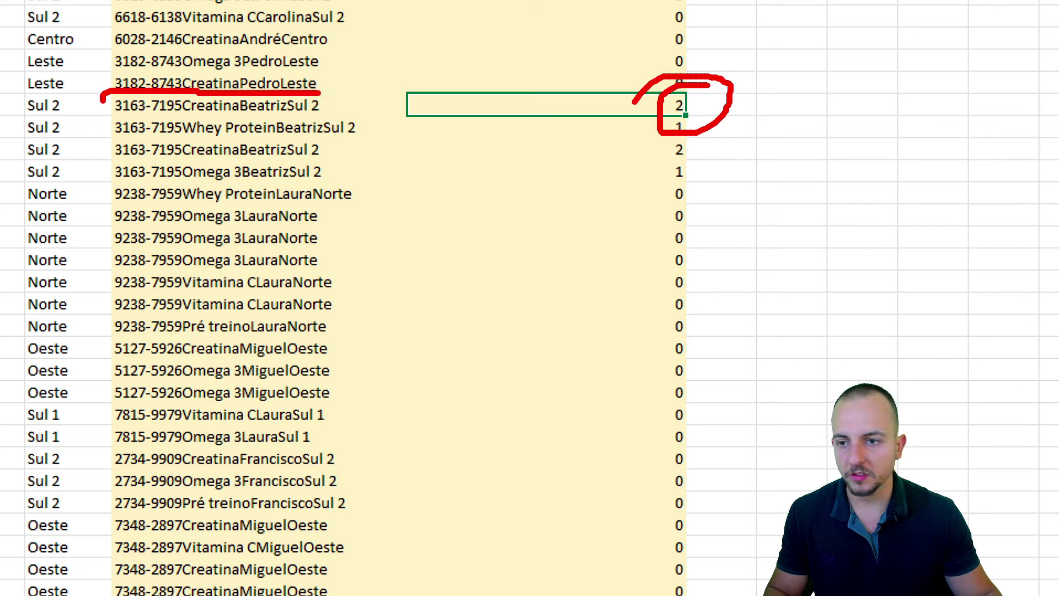
{"action": "mouse_move", "coordinate": [182, 119]}
{"action": "left_mouse_down"}
{"action": "mouse_move", "coordinate": [346, 100]}
{"action": "mouse_move", "coordinate": [657, 115]}
{"action": "left_mouse_up"}
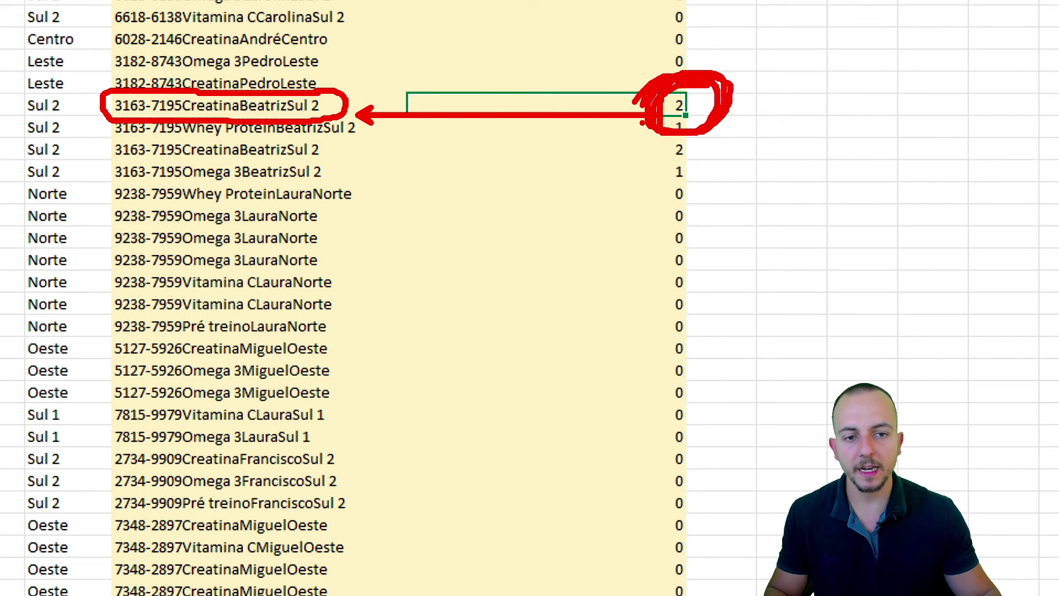
{"action": "key", "text": "Escape"}
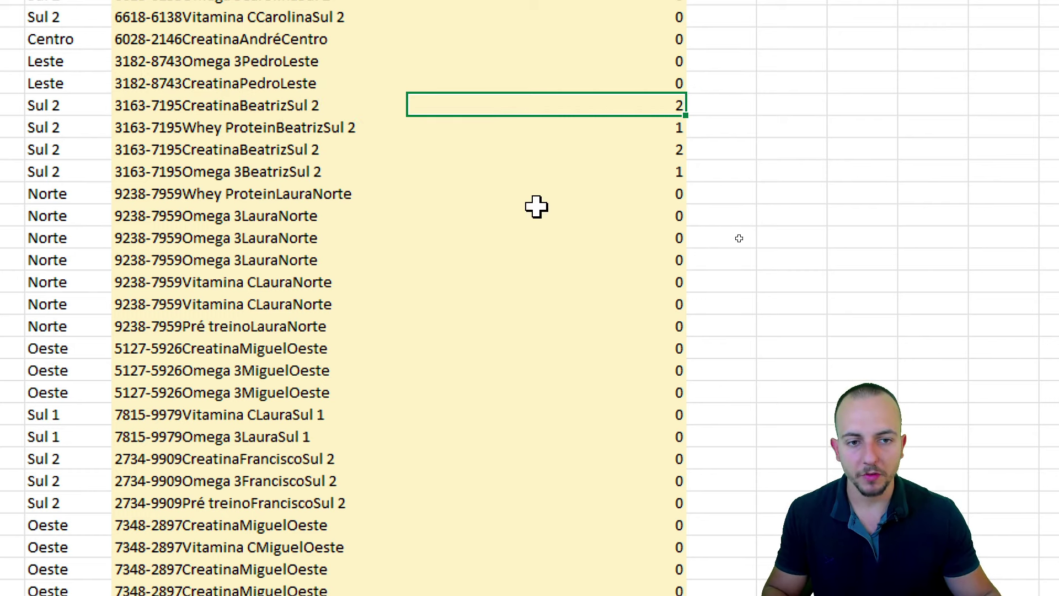
{"action": "scroll", "coordinate": [529, 232], "scroll_direction": "down", "scroll_amount": 2}
{"action": "scroll", "coordinate": [530, 259], "scroll_direction": "up", "scroll_amount": 3}
{"action": "scroll", "coordinate": [530, 248], "scroll_direction": "up", "scroll_amount": 8}
{"action": "scroll", "coordinate": [528, 165], "scroll_direction": "up", "scroll_amount": 2}
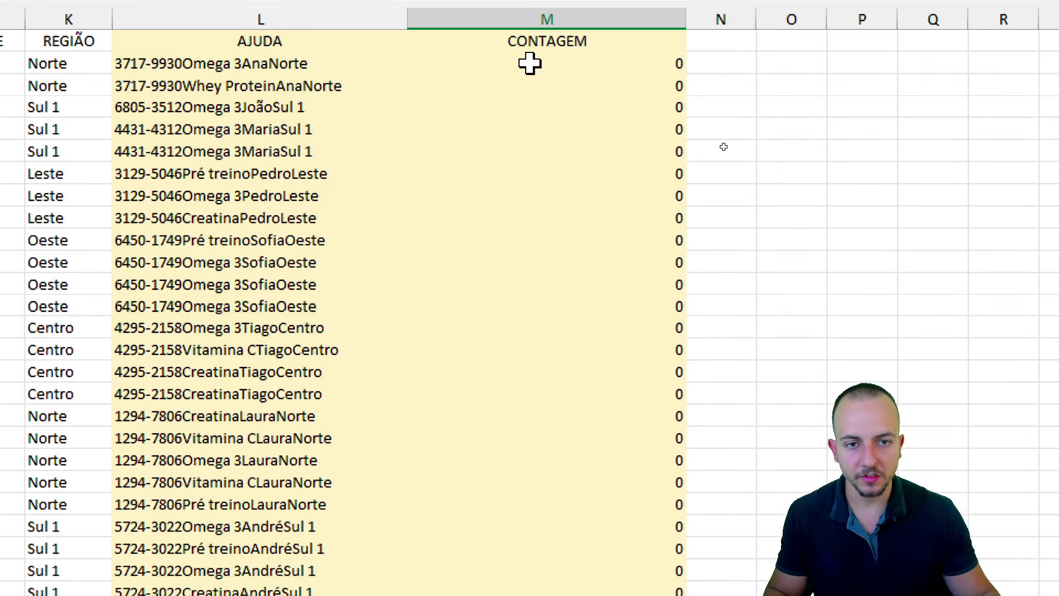
{"action": "left_click", "coordinate": [529, 41]}
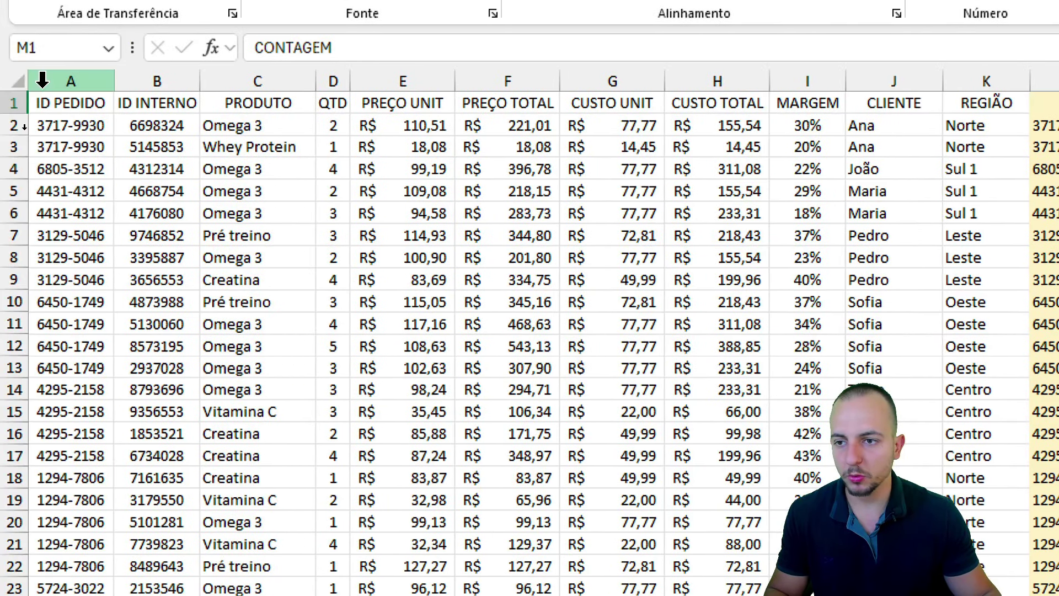
- Add filters to columns A:M and show only rows with CONTAGEM 1 or 2
{"action": "mouse_move", "coordinate": [26, 81]}
{"action": "left_mouse_down"}
{"action": "mouse_move", "coordinate": [927, 116]}
{"action": "mouse_move", "coordinate": [915, 114]}
{"action": "left_mouse_up"}
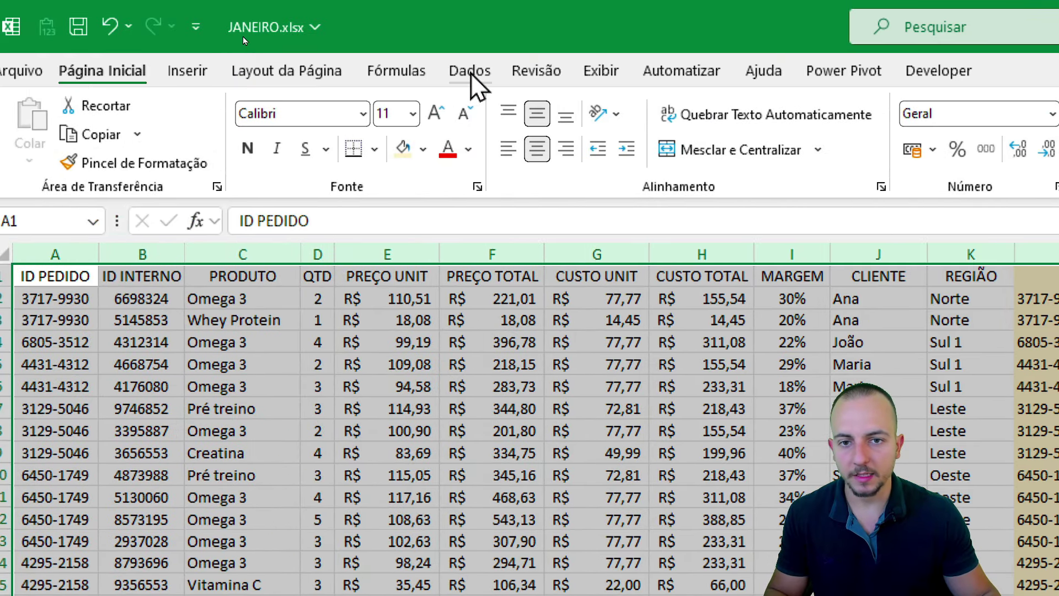
{"action": "left_click", "coordinate": [472, 80]}
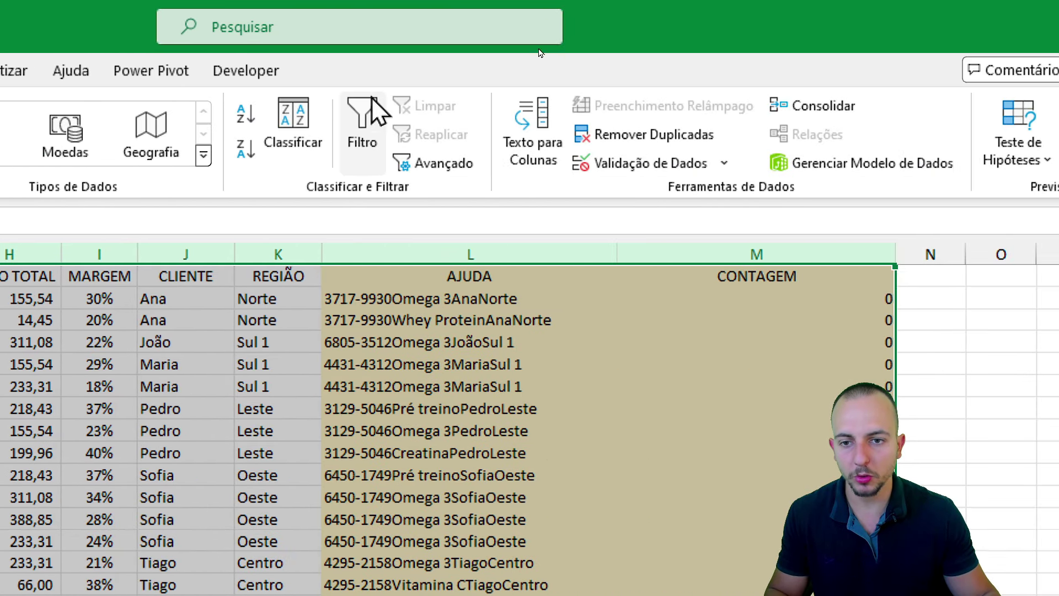
{"action": "left_click", "coordinate": [373, 102]}
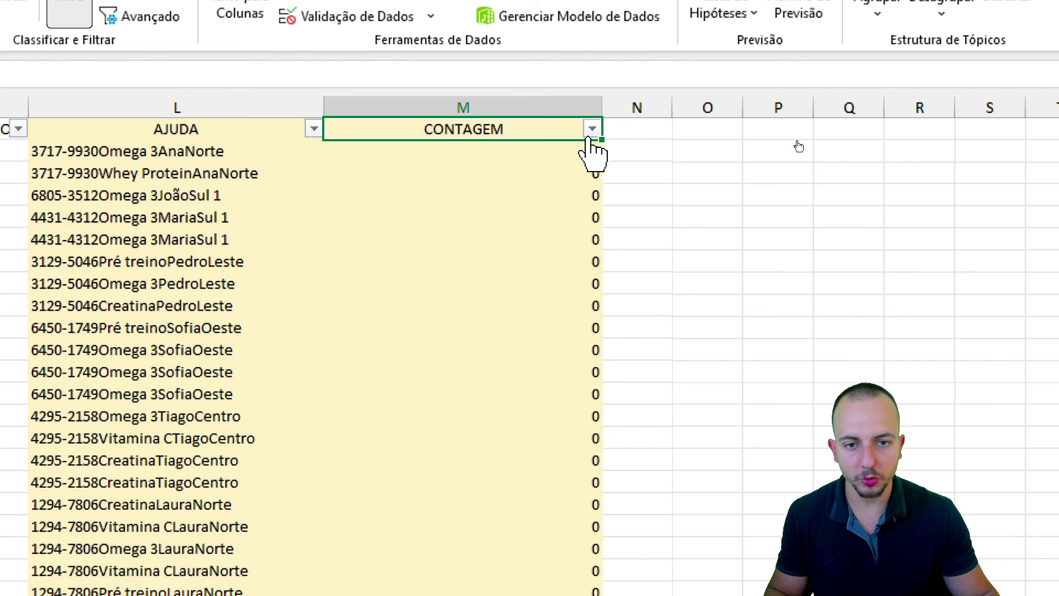
{"action": "left_click", "coordinate": [592, 130]}
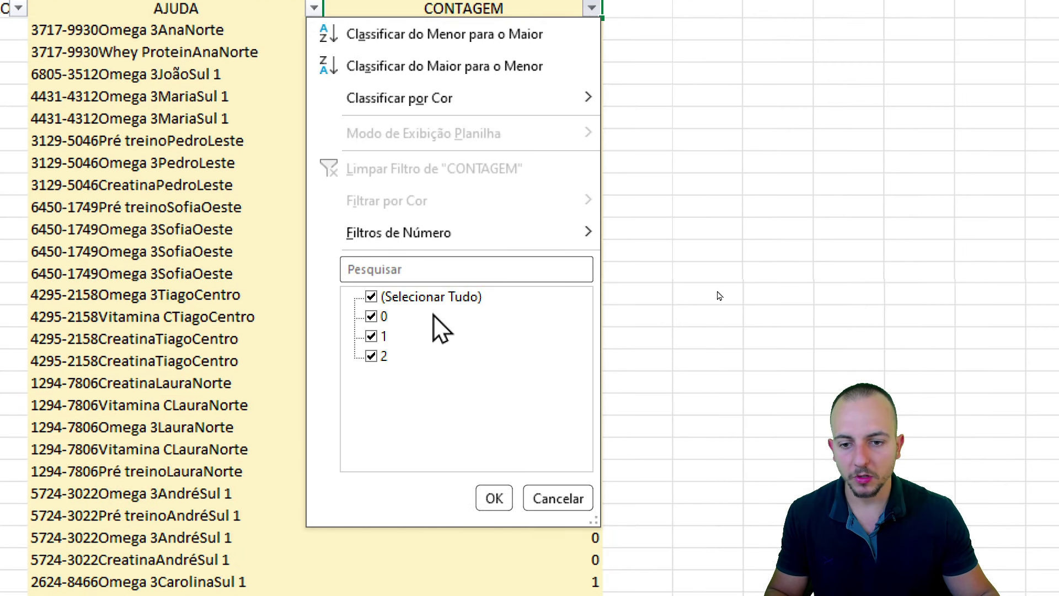
{"action": "left_click", "coordinate": [421, 298]}
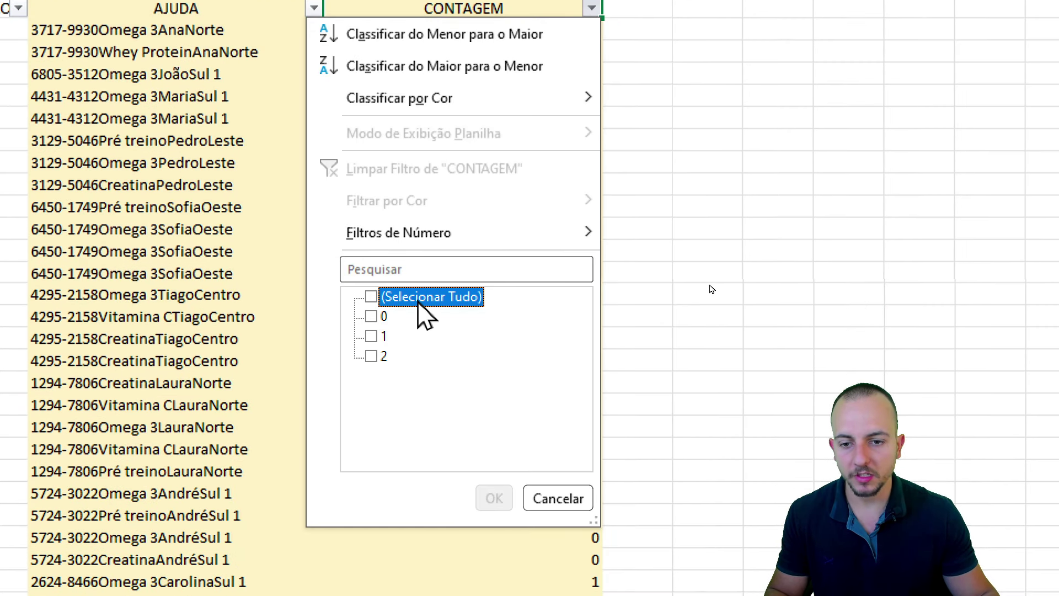
{"action": "left_click", "coordinate": [378, 357]}
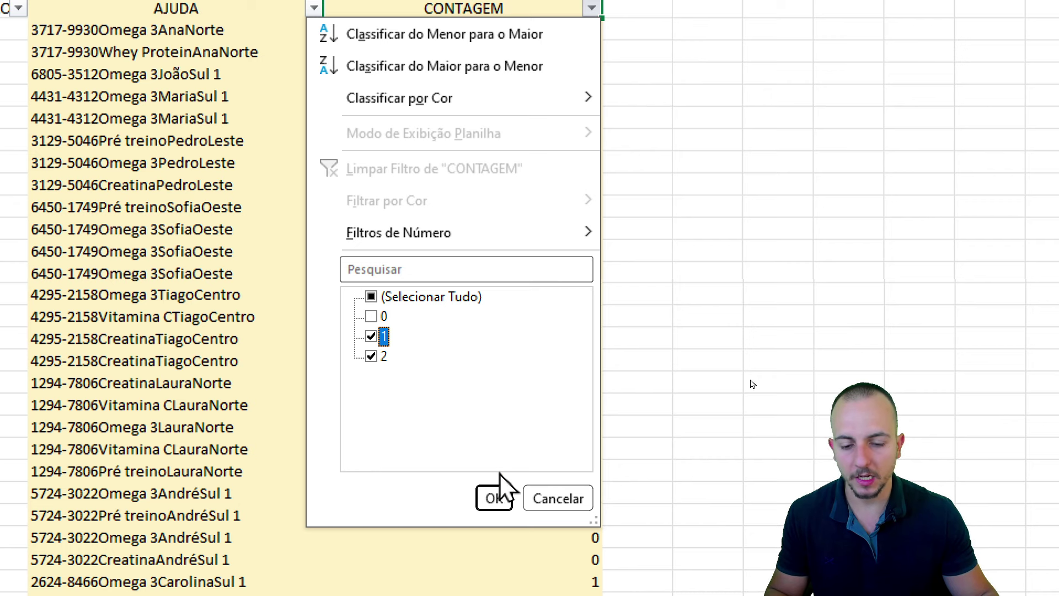
{"action": "left_click", "coordinate": [494, 498]}
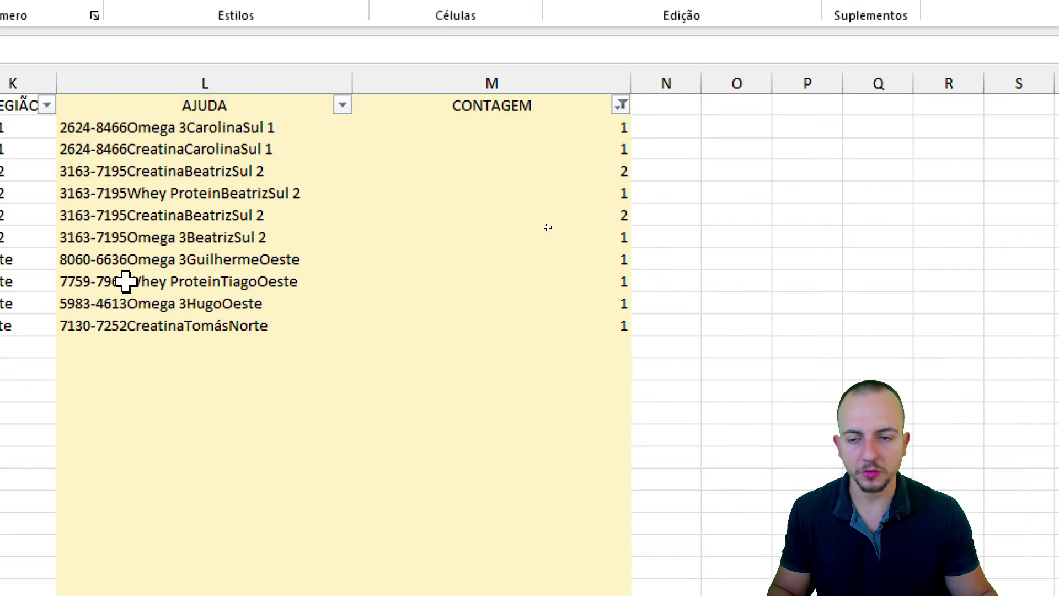
{"action": "scroll", "coordinate": [132, 298], "scroll_direction": "left", "scroll_amount": 10}
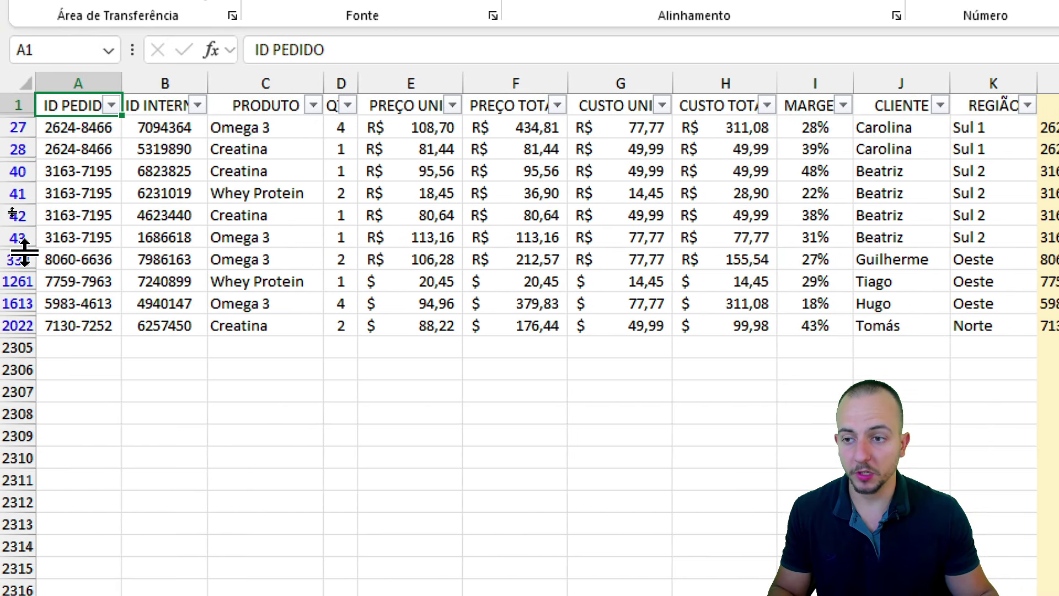
- Delete the filtered matching rows 27 to 2022 from JANEIRO
{"action": "left_click_drag", "start_coordinate": [21, 128], "coordinate": [22, 325]}
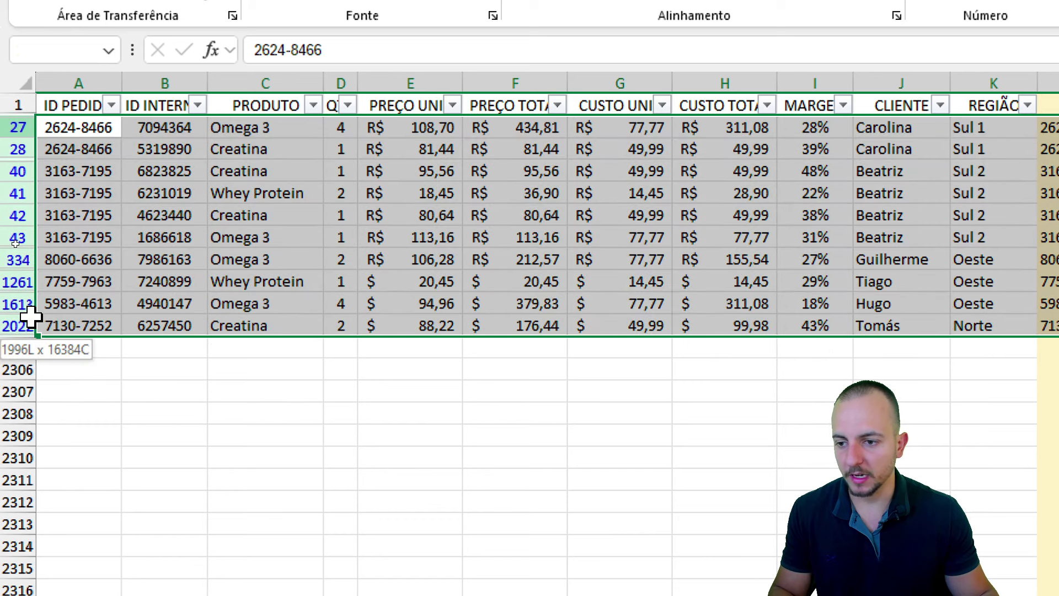
{"action": "right_click", "coordinate": [22, 325]}
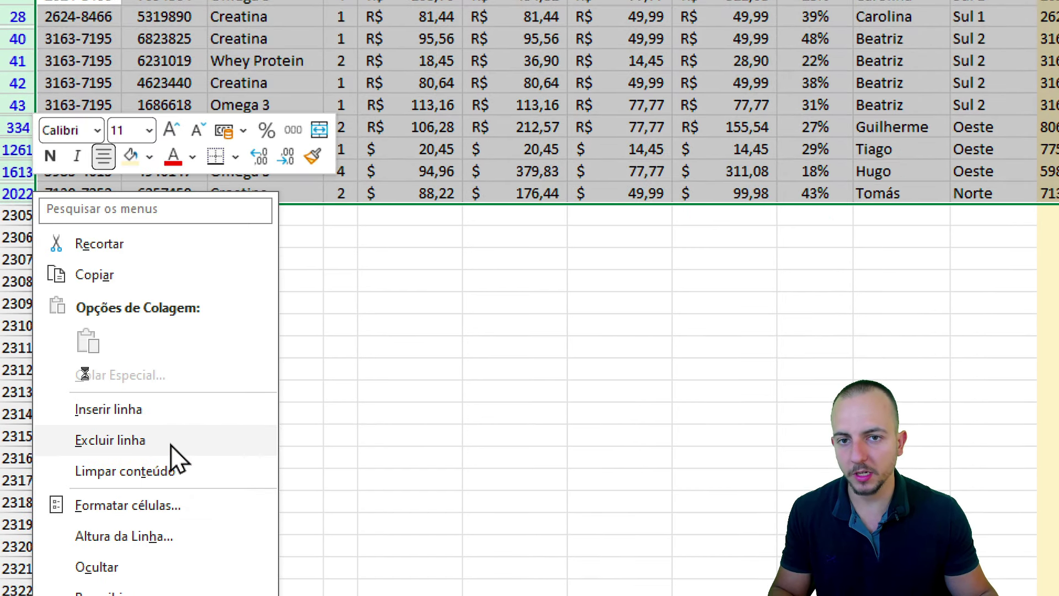
{"action": "left_click", "coordinate": [171, 446]}
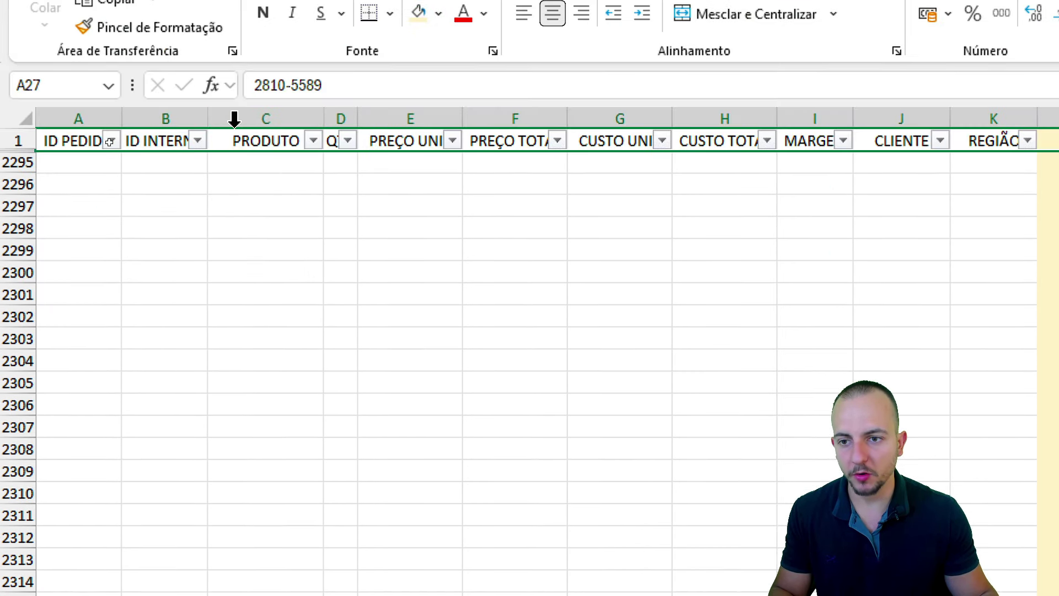
{"action": "left_click", "coordinate": [260, 188]}
{"action": "left_click", "coordinate": [271, 187]}
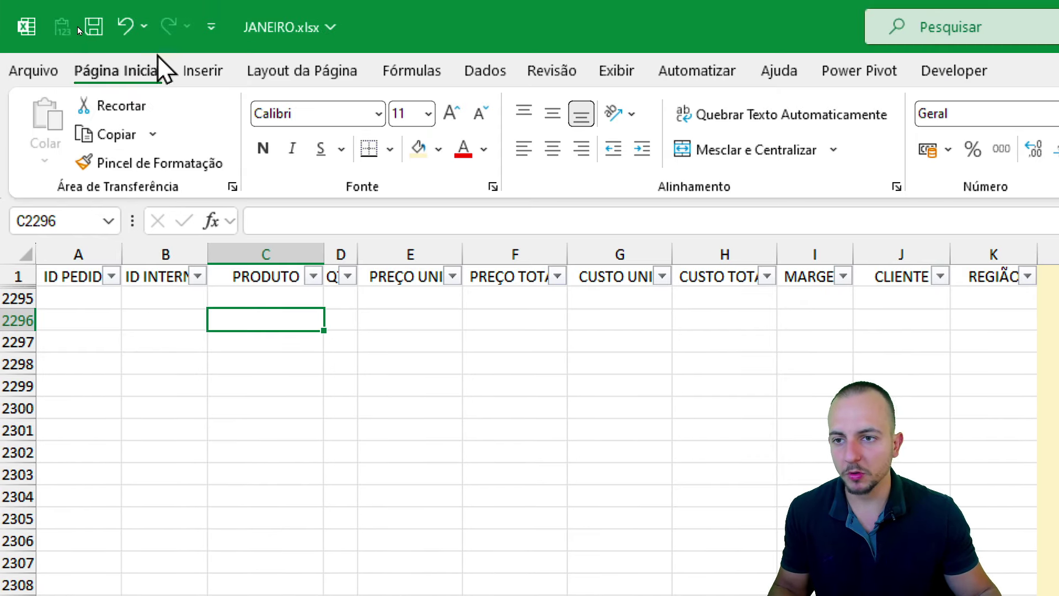
- Undo the row deletion and fill the matching rows 27 to 2022 yellow
{"action": "left_click", "coordinate": [122, 41]}
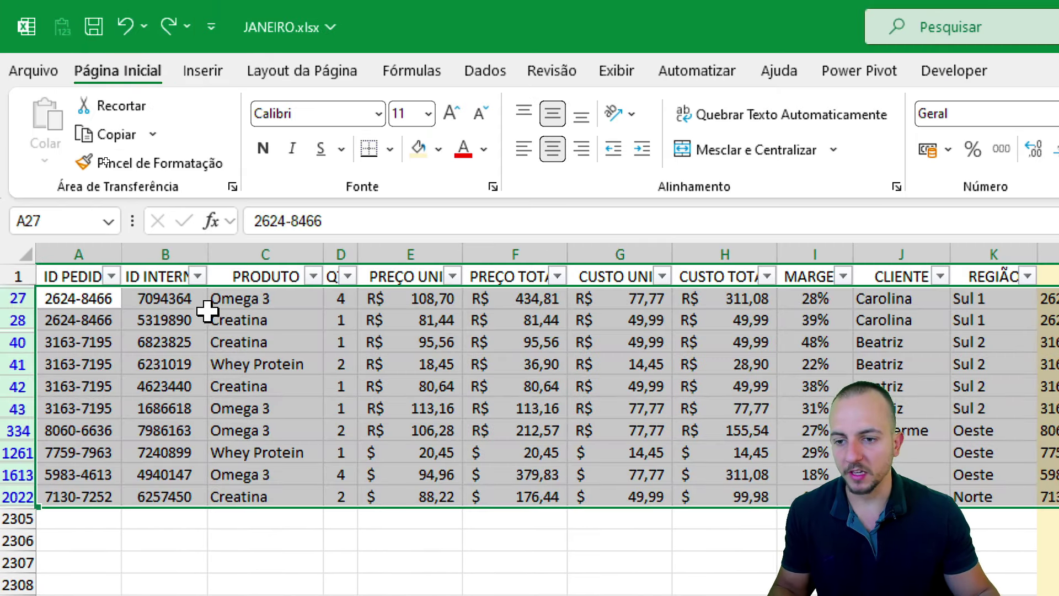
{"action": "left_click", "coordinate": [240, 386]}
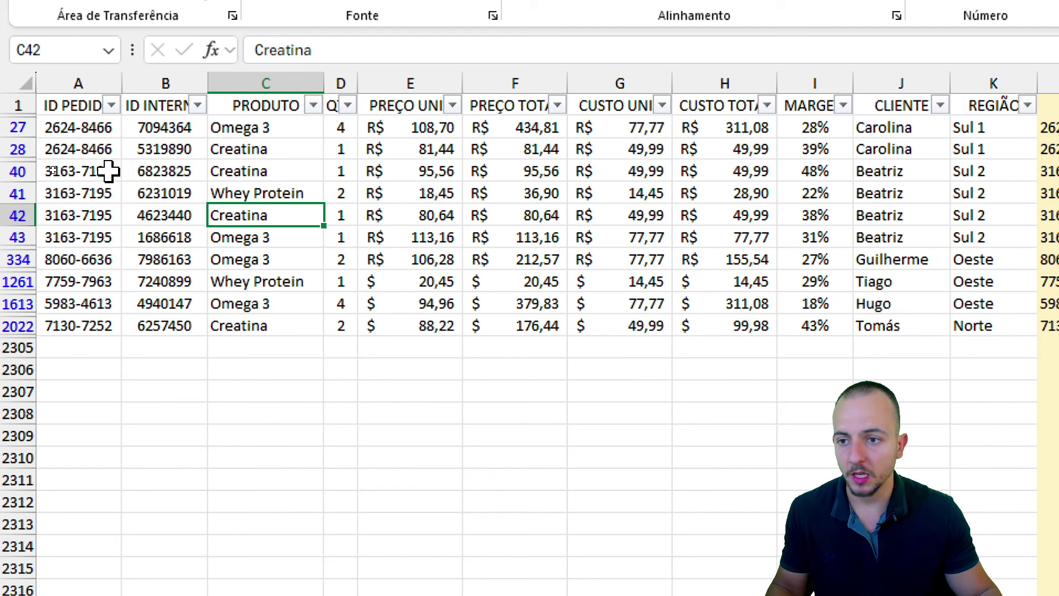
{"action": "left_click_drag", "start_coordinate": [18, 128], "coordinate": [17, 325]}
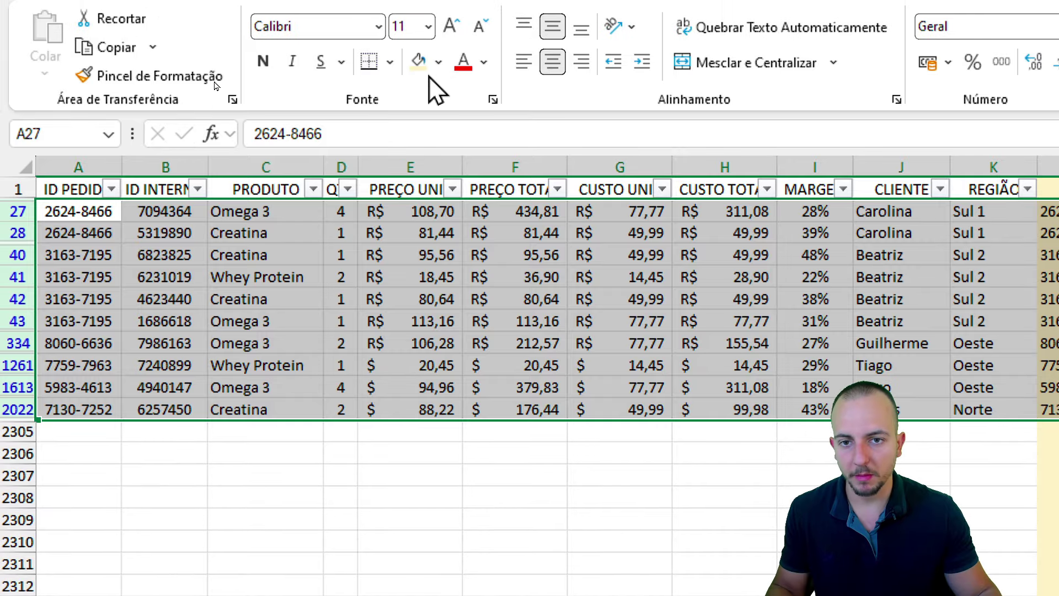
{"action": "left_click", "coordinate": [438, 69]}
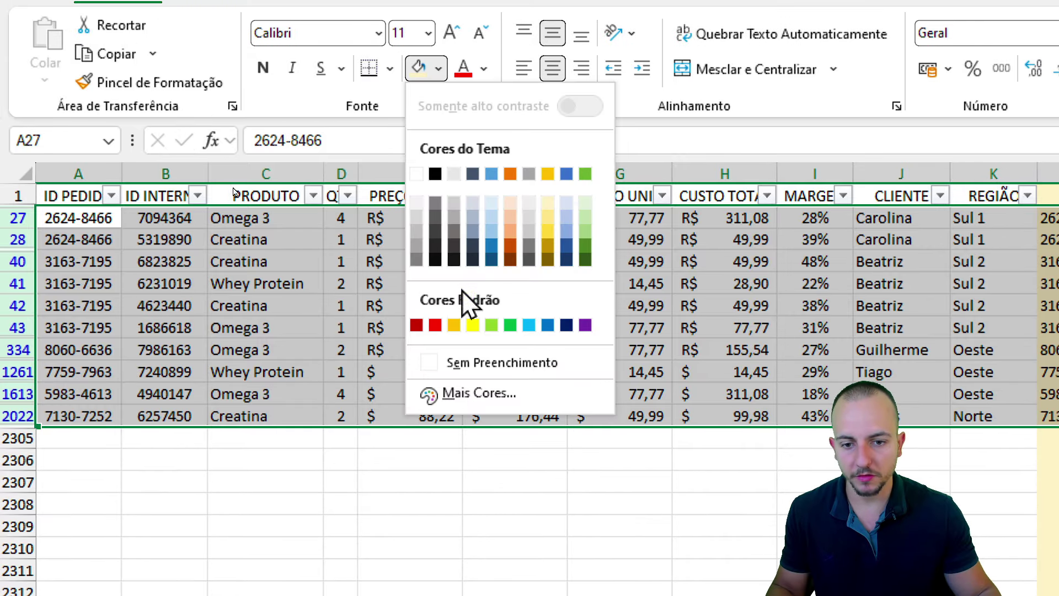
{"action": "left_click", "coordinate": [473, 325]}
{"action": "left_click", "coordinate": [347, 326]}
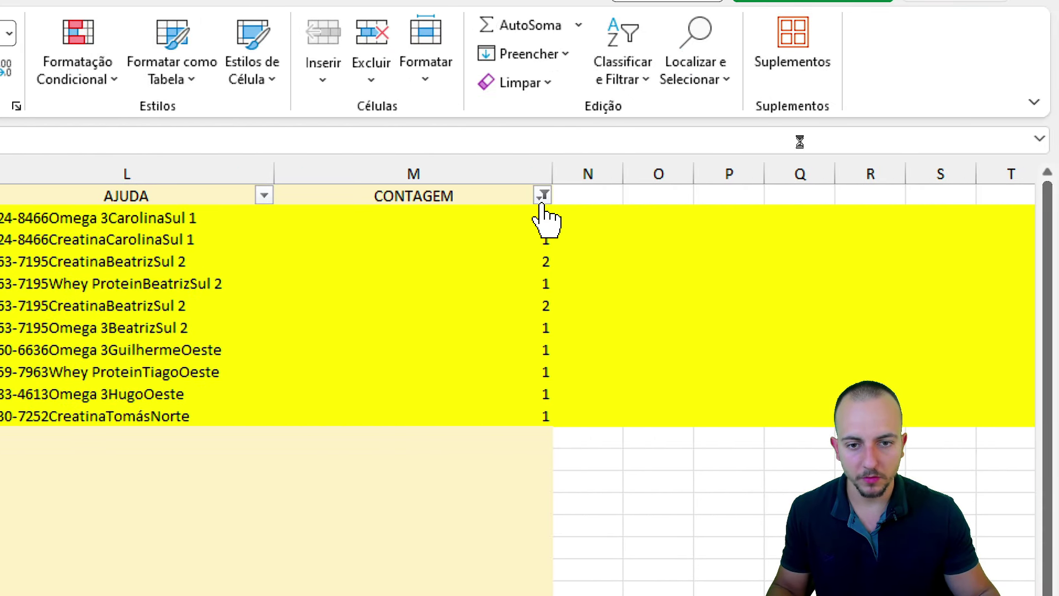
{"action": "left_click", "coordinate": [542, 196]}
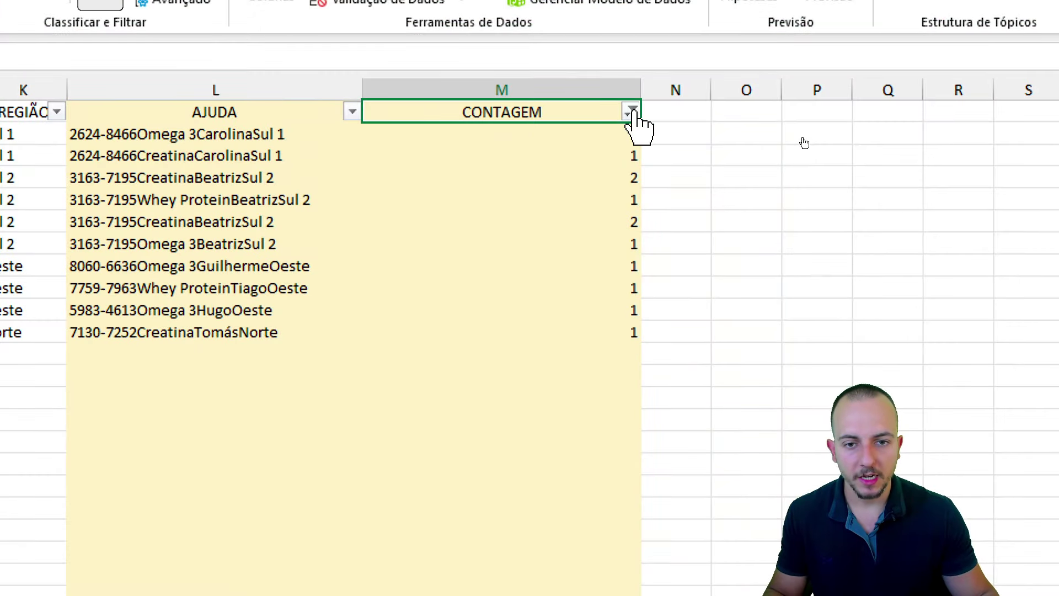
- Change the CONTAGEM filter to show only rows with a count of 0
{"action": "left_click", "coordinate": [629, 112]}
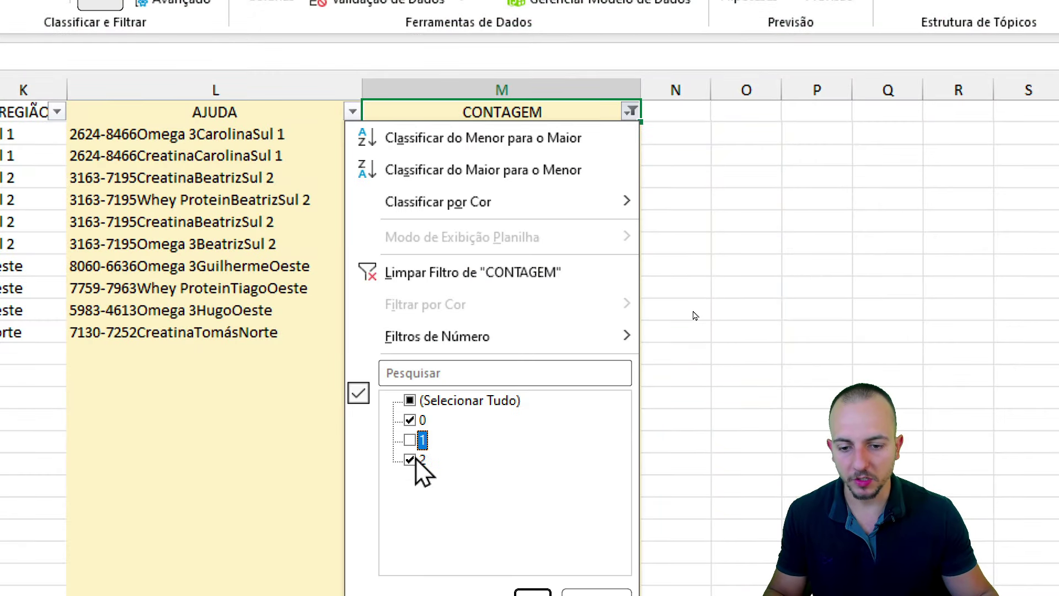
{"action": "left_click", "coordinate": [533, 593]}
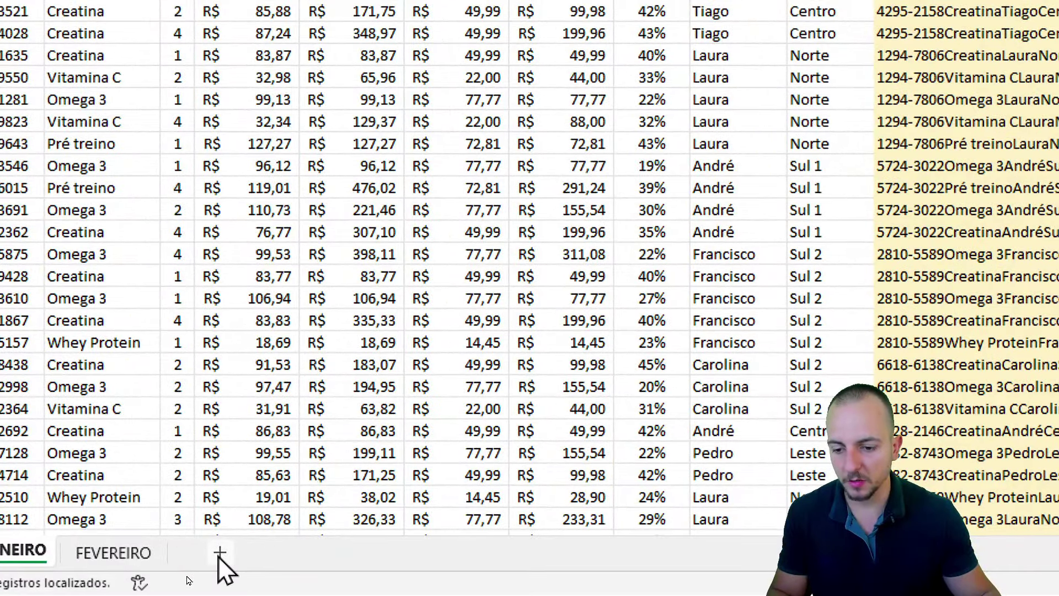
- Add a sheet named JAN NOVO and select JANEIRO's visible data in columns A–K
{"action": "left_click", "coordinate": [219, 553]}
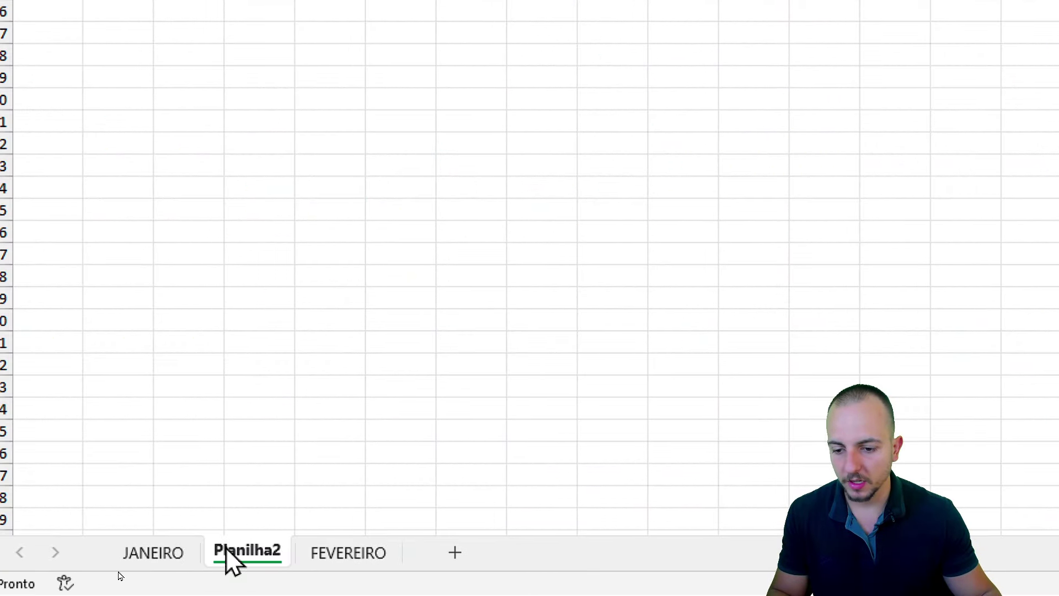
{"action": "type", "text": "JAN"}
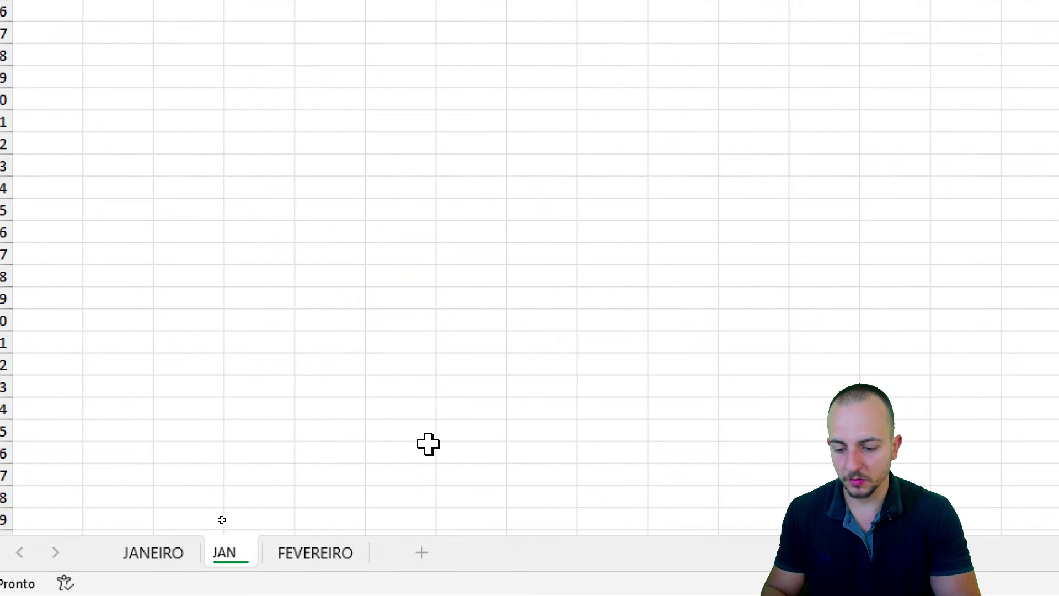
{"action": "type", "text": " NOVO"}
{"action": "left_click", "coordinate": [153, 553]}
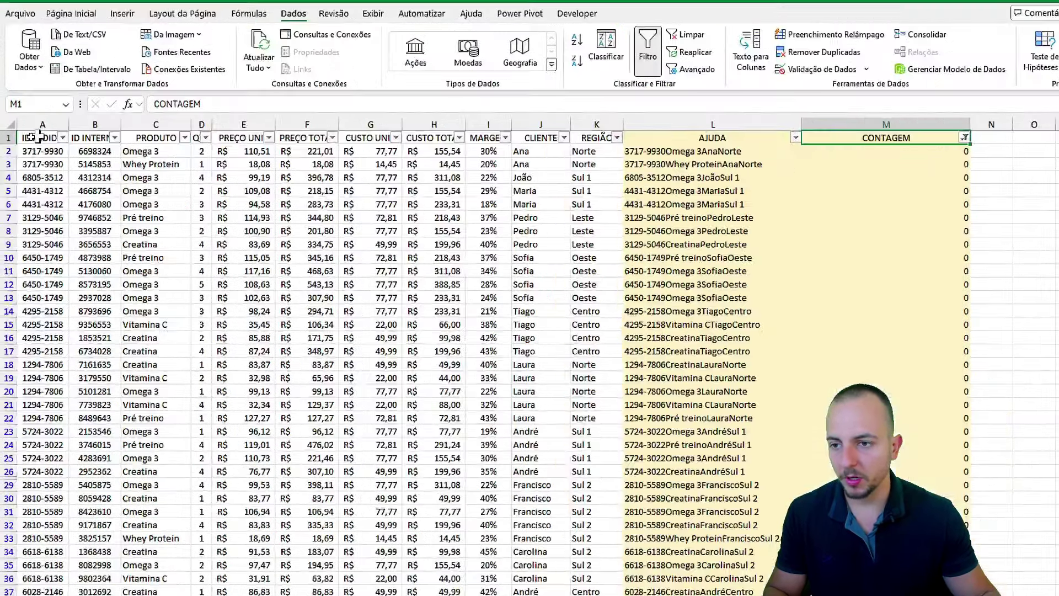
{"action": "left_click_drag", "start_coordinate": [37, 137], "coordinate": [503, 548]}
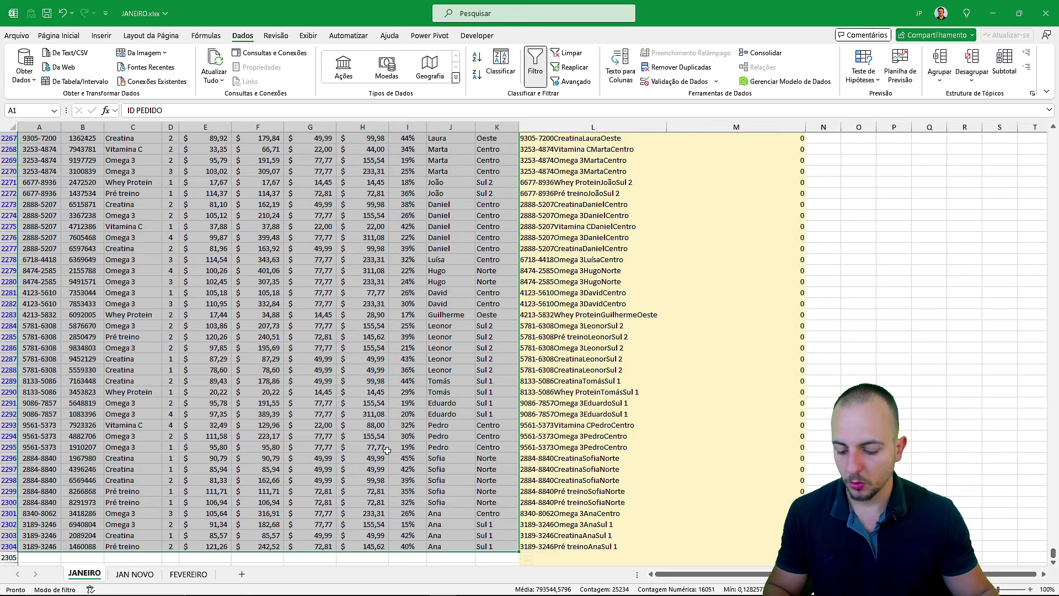
- Paste the copied JANEIRO table into JAN NOVO and auto-fit columns A to K
{"action": "key", "text": "ctrl+c"}
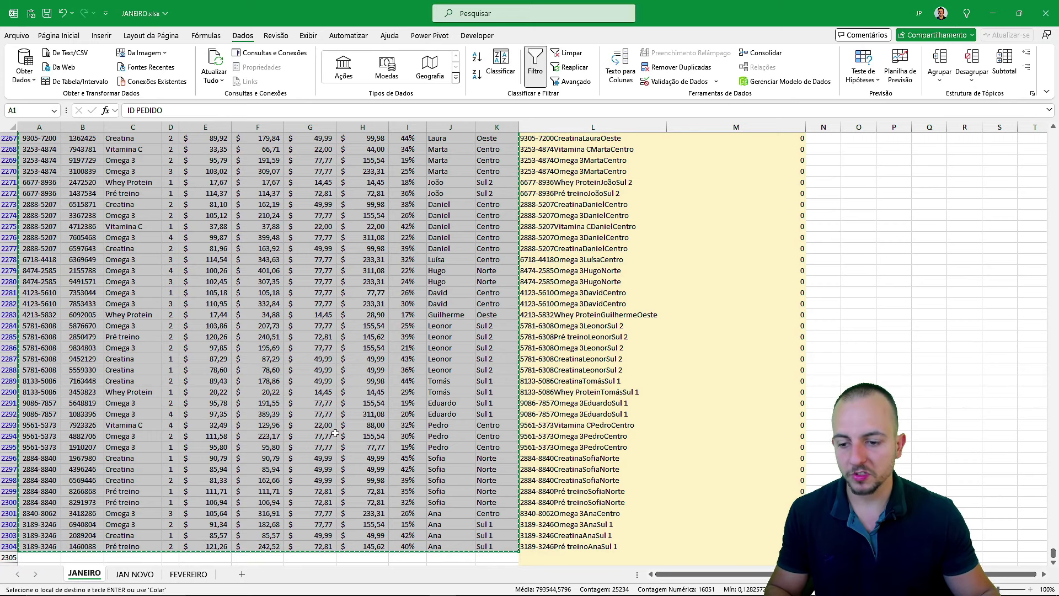
{"action": "left_click", "coordinate": [135, 574]}
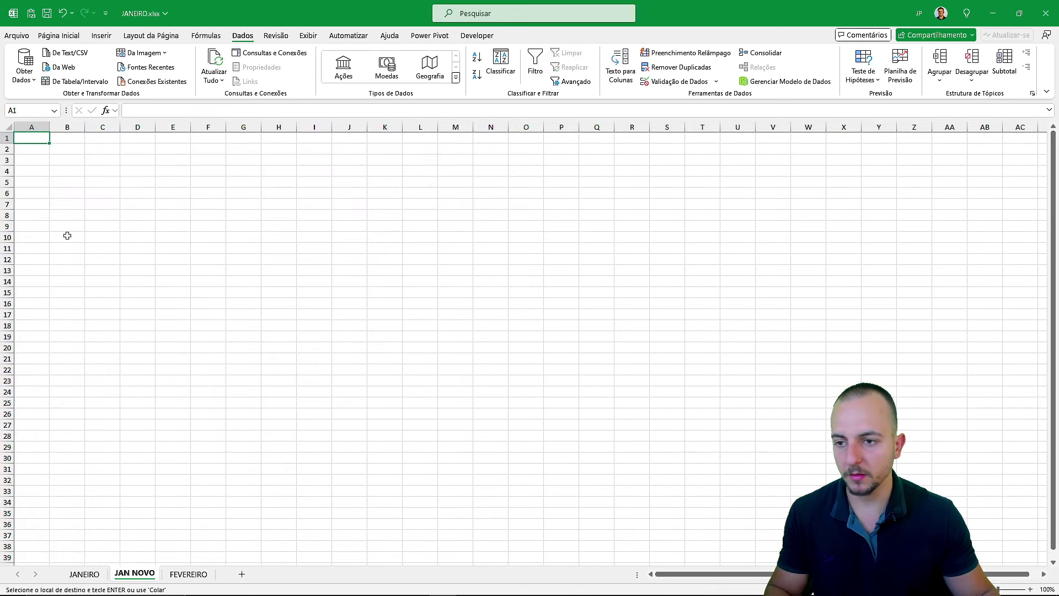
{"action": "key", "text": "ctrl+v"}
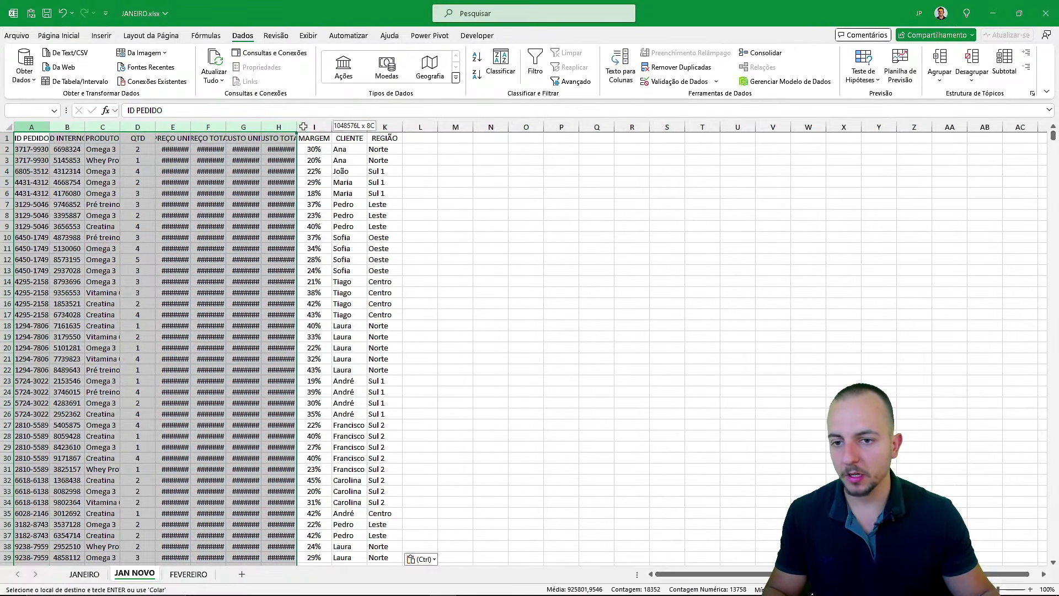
{"action": "left_click_drag", "start_coordinate": [43, 129], "coordinate": [385, 126]}
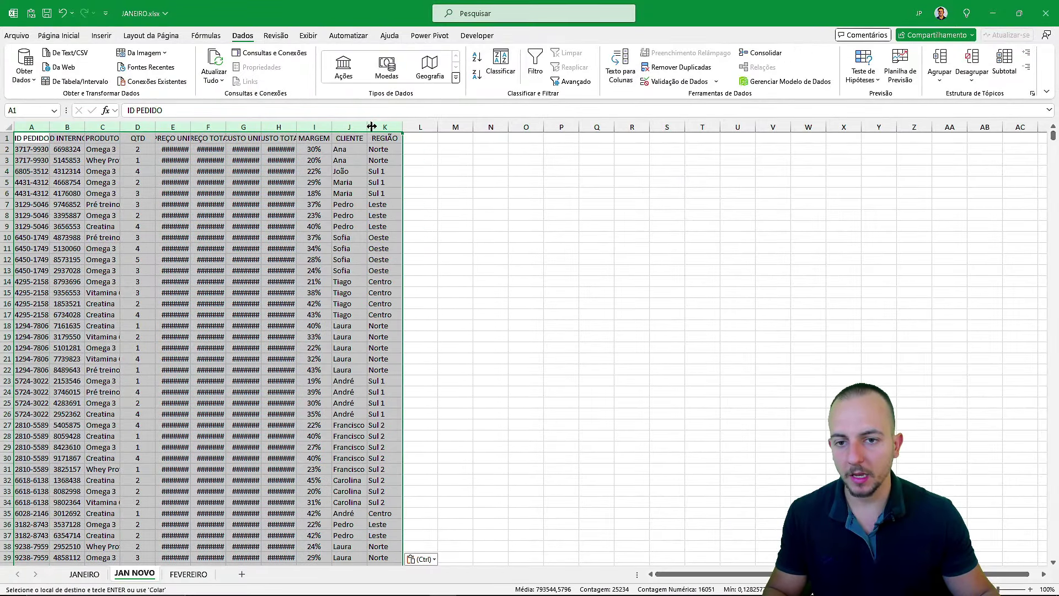
{"action": "double_click", "coordinate": [367, 127]}
{"action": "left_click", "coordinate": [235, 171]}
- Review the pasted rows, return to cell A1, and go back to JANEIRO
{"action": "scroll", "coordinate": [210, 219], "scroll_direction": "down", "scroll_amount": 4}
{"action": "scroll", "coordinate": [199, 221], "scroll_direction": "down", "scroll_amount": 4}
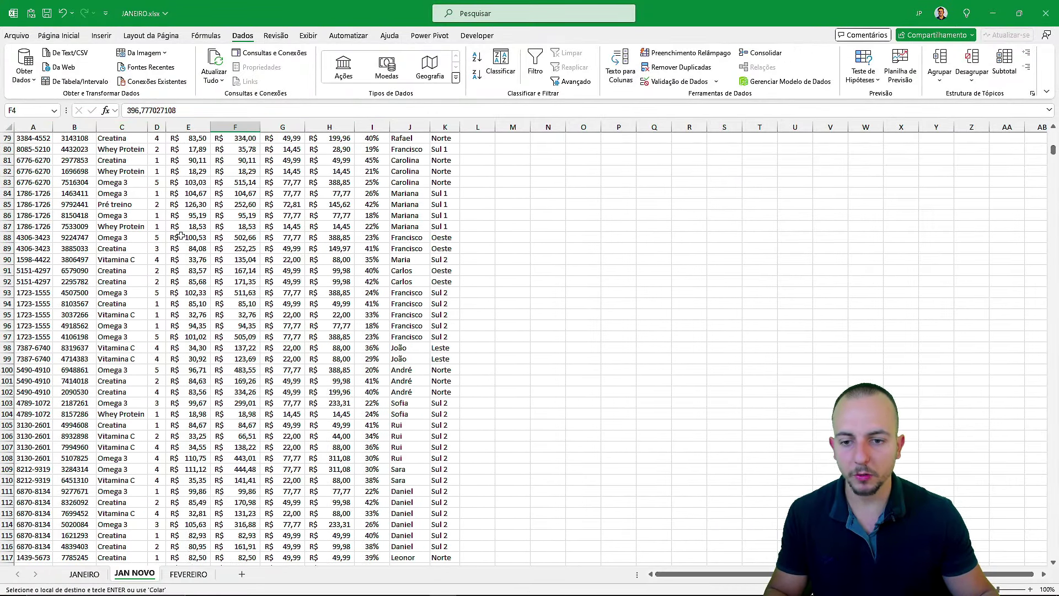
{"action": "scroll", "coordinate": [188, 225], "scroll_direction": "down", "scroll_amount": 4}
{"action": "scroll", "coordinate": [176, 228], "scroll_direction": "down", "scroll_amount": 4}
{"action": "scroll", "coordinate": [165, 215], "scroll_direction": "up", "scroll_amount": 16}
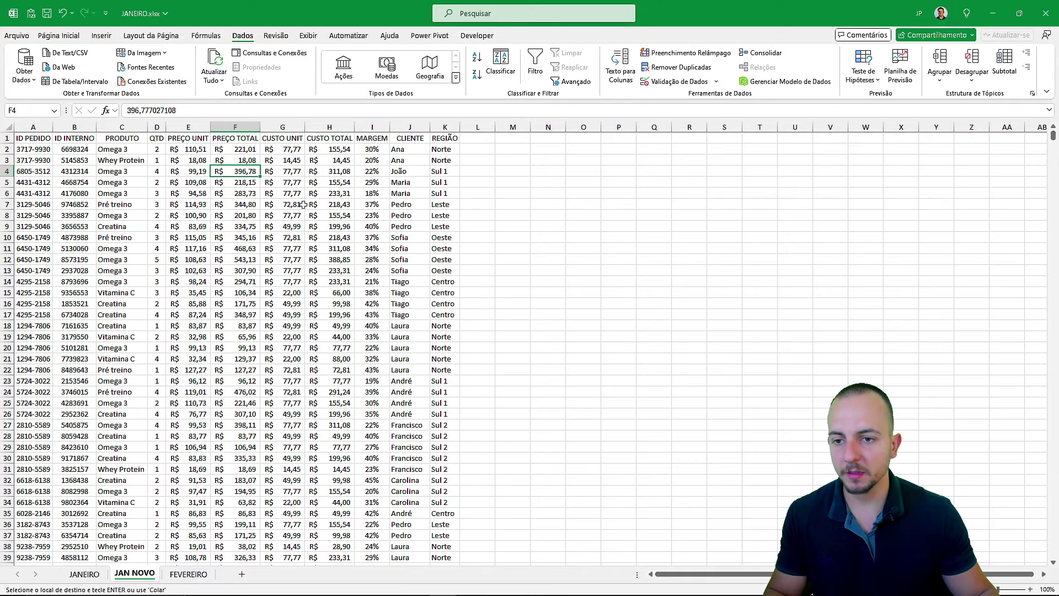
{"action": "left_click", "coordinate": [31, 141]}
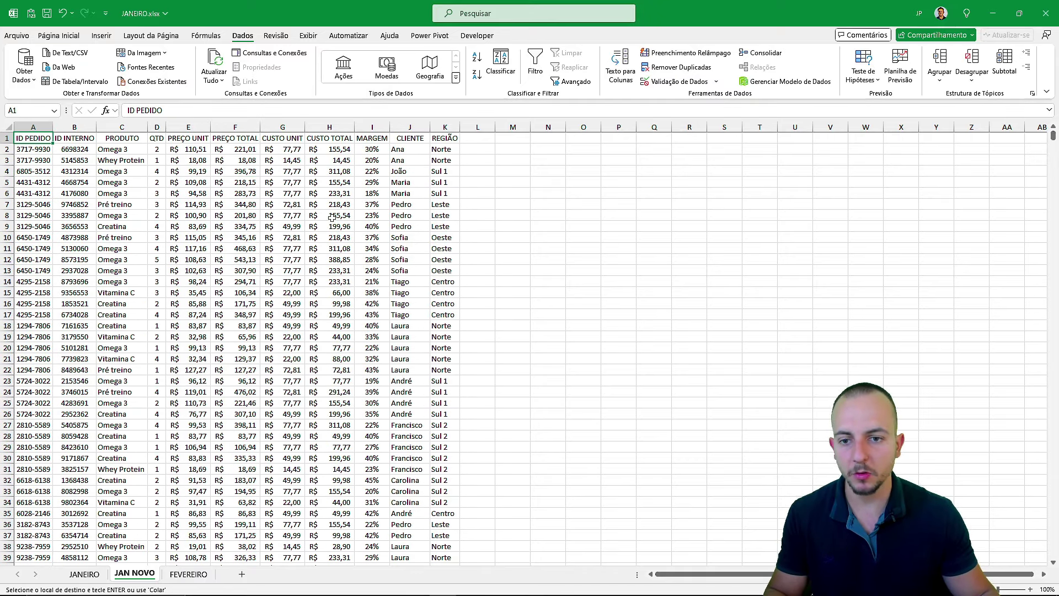
{"action": "left_click", "coordinate": [84, 575]}
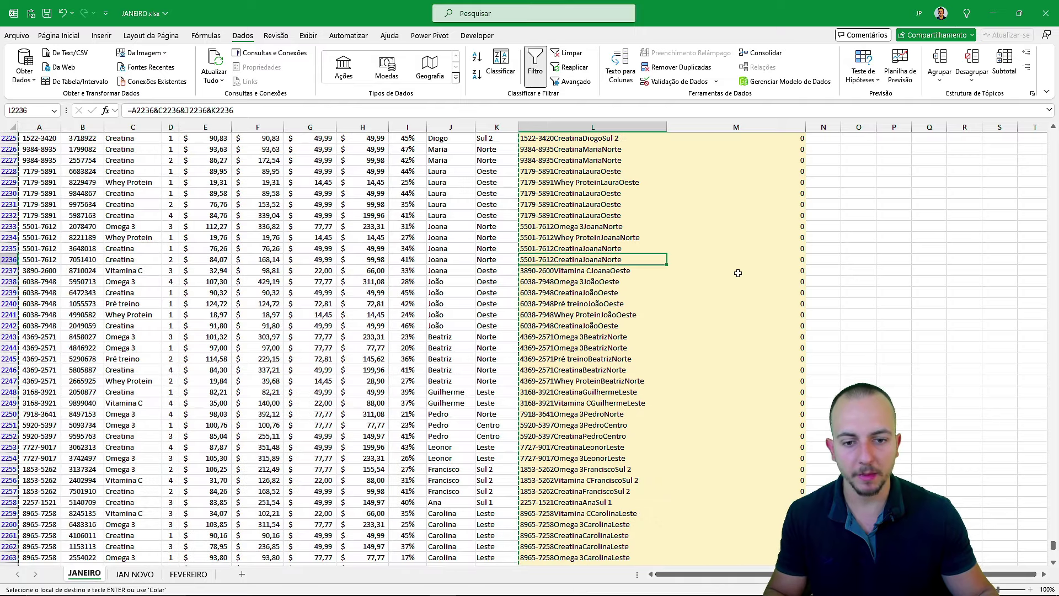
- Clear JANEIRO's CONTAGEM filter with Limpar Filtro so all orders show, then display FEVEREIRO
{"action": "key", "text": "ctrl+Up"}
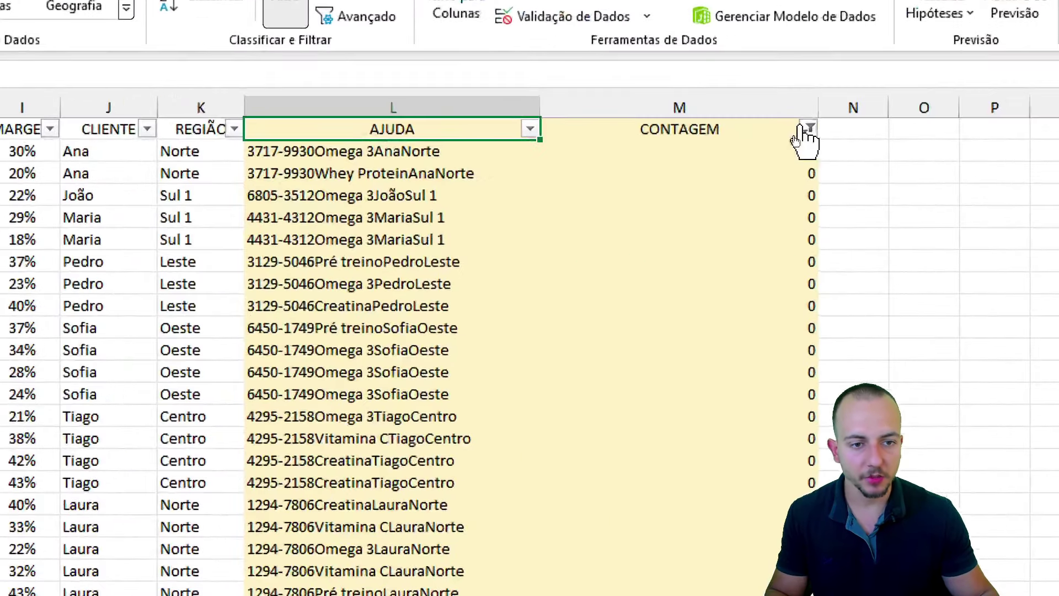
{"action": "left_click", "coordinate": [797, 137]}
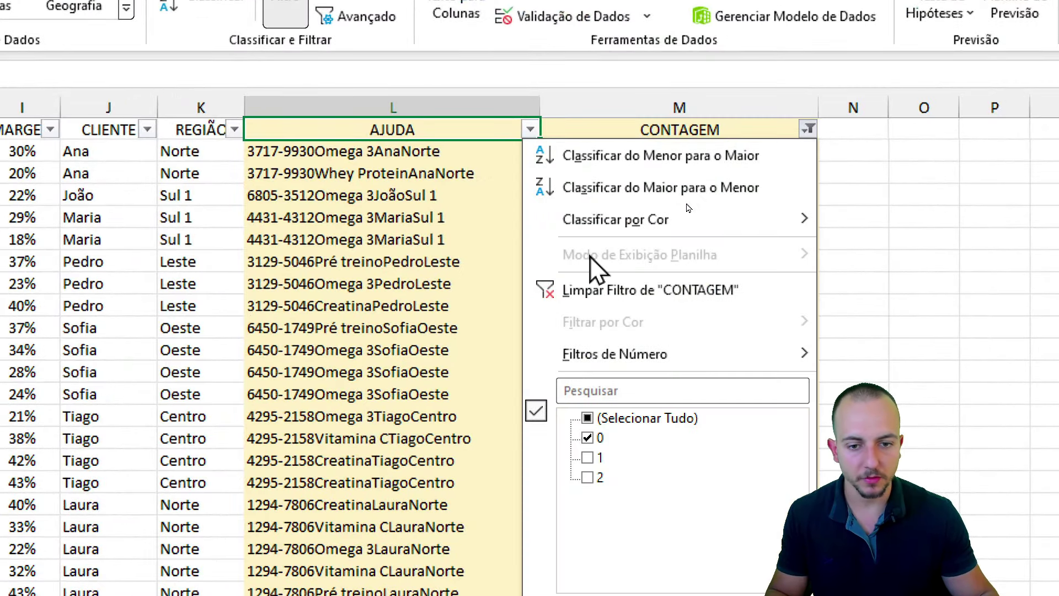
{"action": "left_click", "coordinate": [568, 289]}
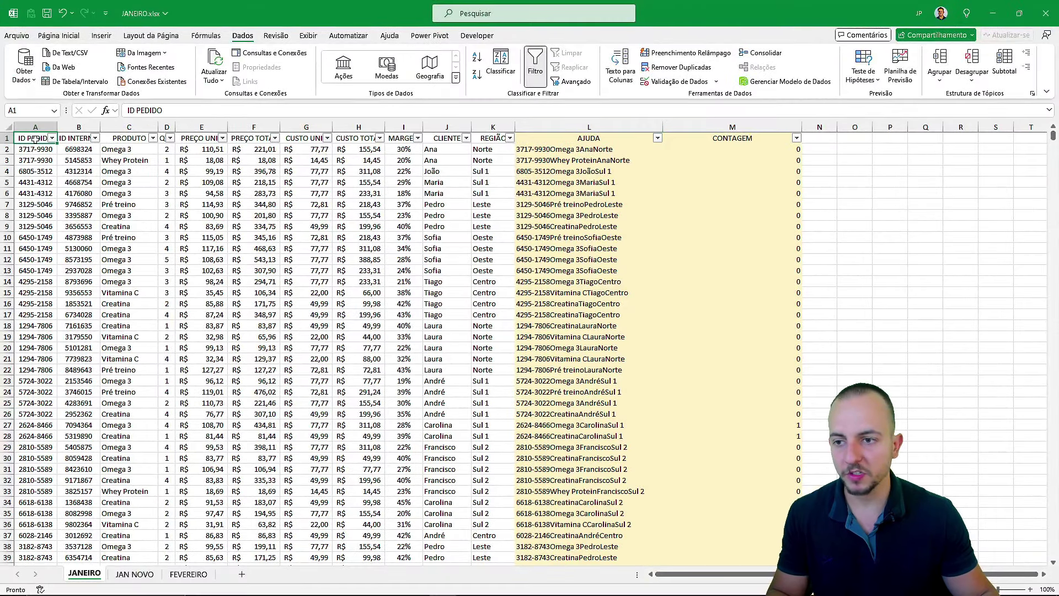
{"action": "left_click", "coordinate": [190, 574]}
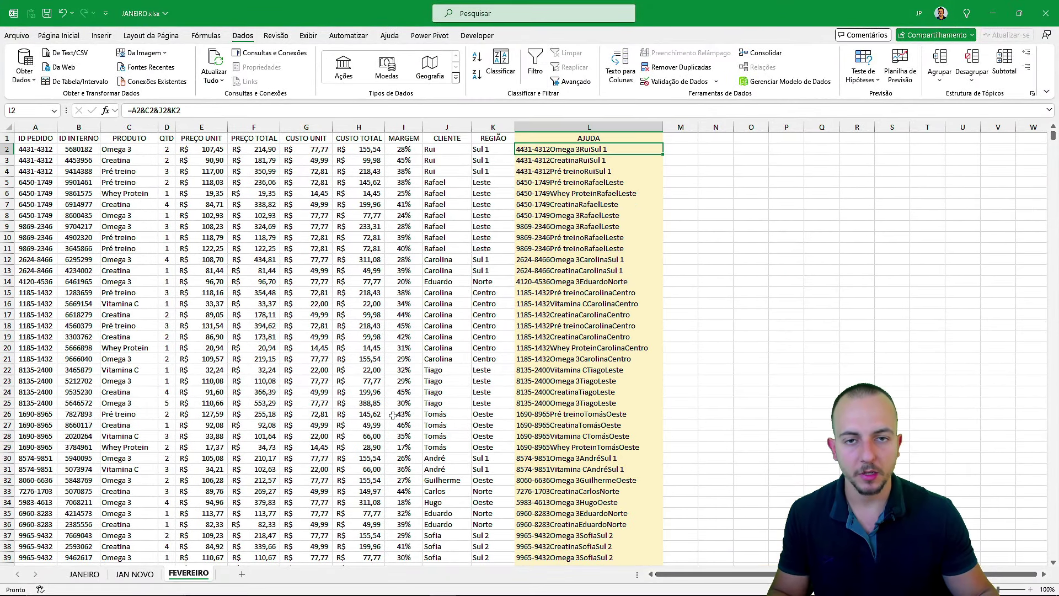
- Check the AJUDA formula in FEVEREIRO column L and widen column M
{"action": "left_click", "coordinate": [594, 381], "text": "shift"}
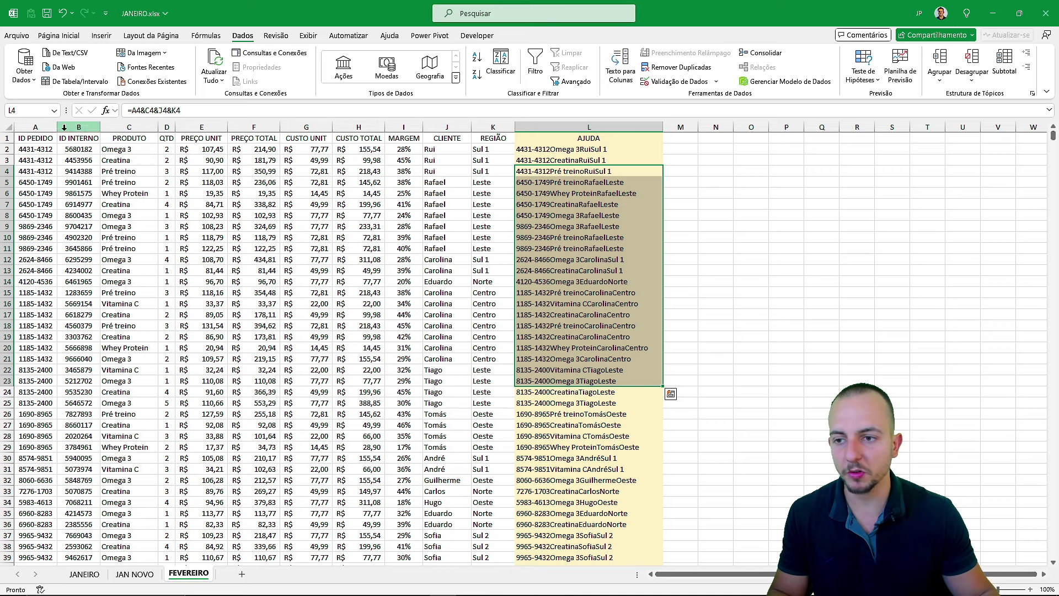
{"action": "left_click_drag", "start_coordinate": [64, 127], "coordinate": [607, 127]}
{"action": "left_click", "coordinate": [517, 160]}
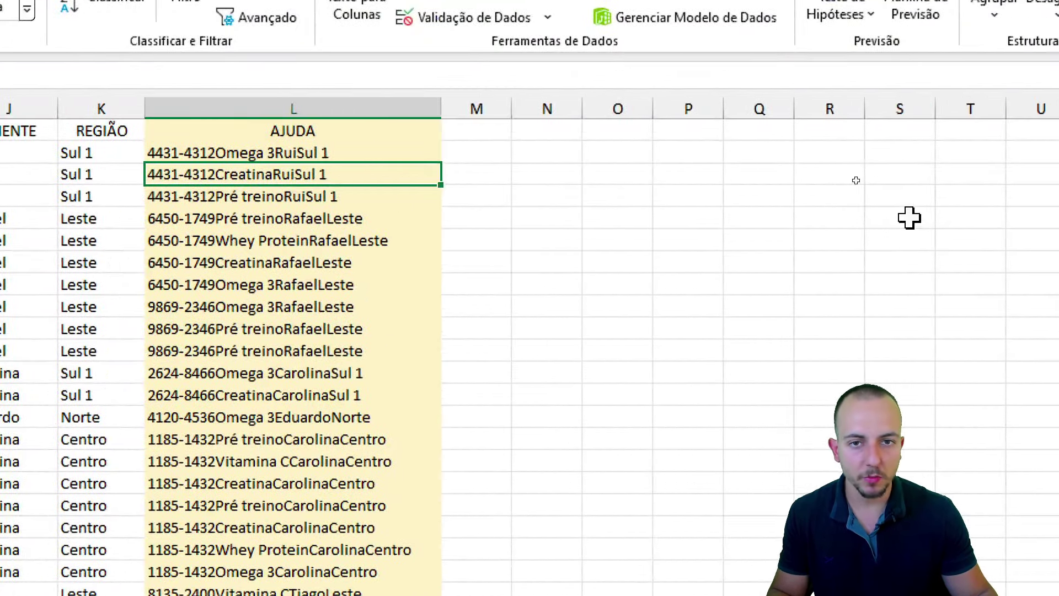
{"action": "left_click_drag", "start_coordinate": [699, 127], "coordinate": [736, 118]}
{"action": "left_click_drag", "start_coordinate": [587, 92], "coordinate": [679, 105]}
- Add header CONTAGEM in M1 and enter =CONT.SE(JANEIRO!L:L;FEVEREIRO!L2) in M2
{"action": "left_click", "coordinate": [496, 134]}
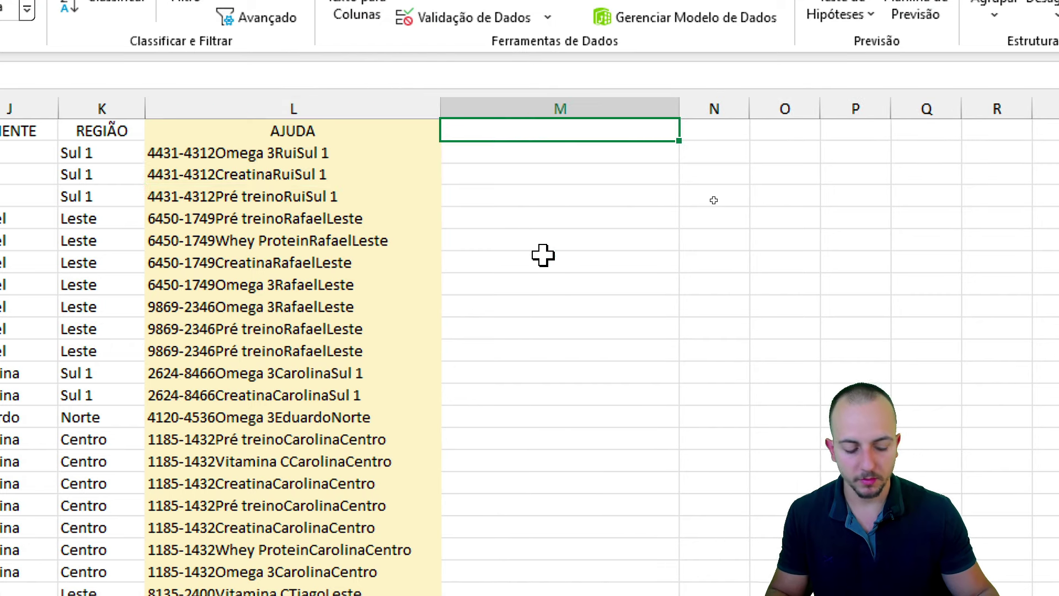
{"action": "type", "text": "CONTAGEM"}
{"action": "key", "text": "Return"}
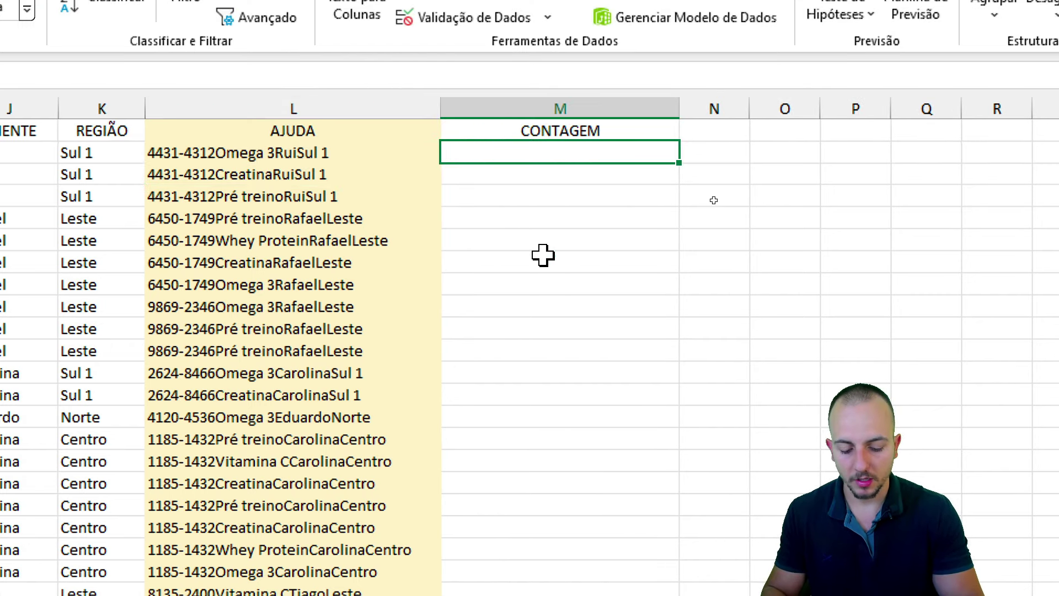
{"action": "type", "text": "=CONT.SE"}
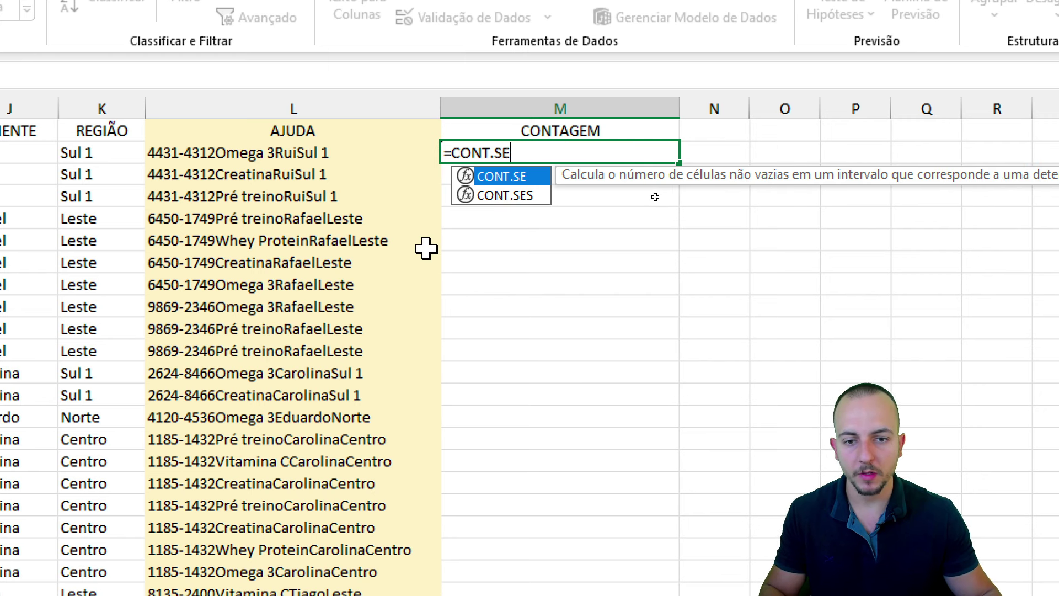
{"action": "double_click", "coordinate": [516, 177]}
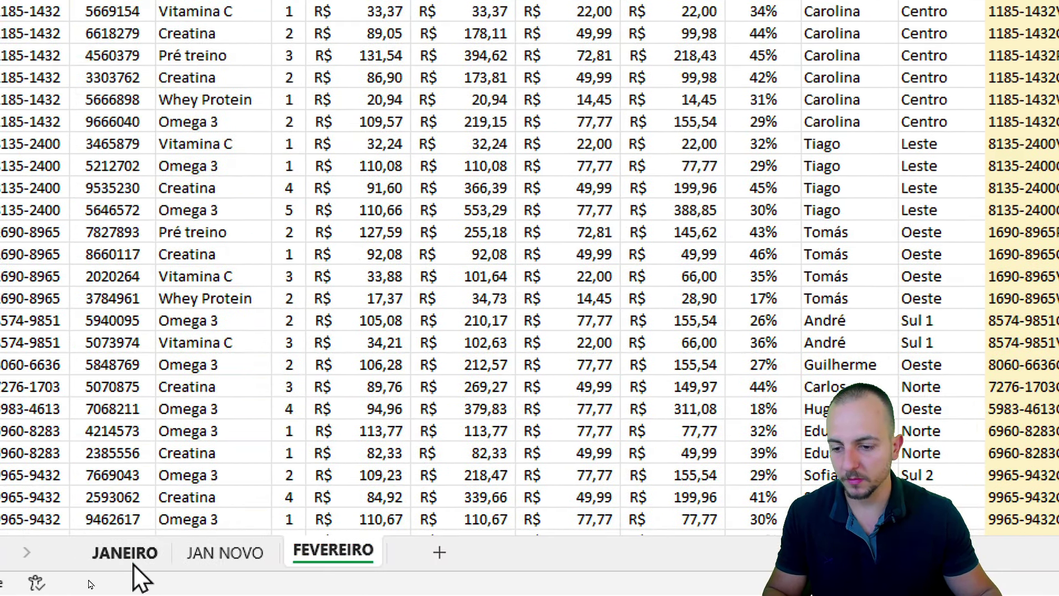
{"action": "left_click", "coordinate": [134, 566]}
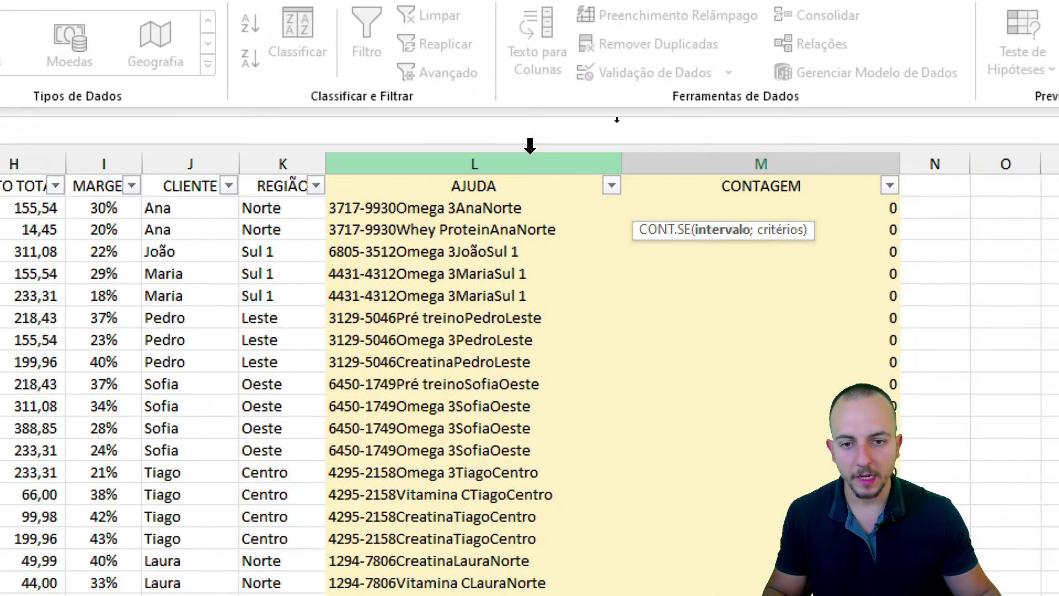
{"action": "type", "text": ";"}
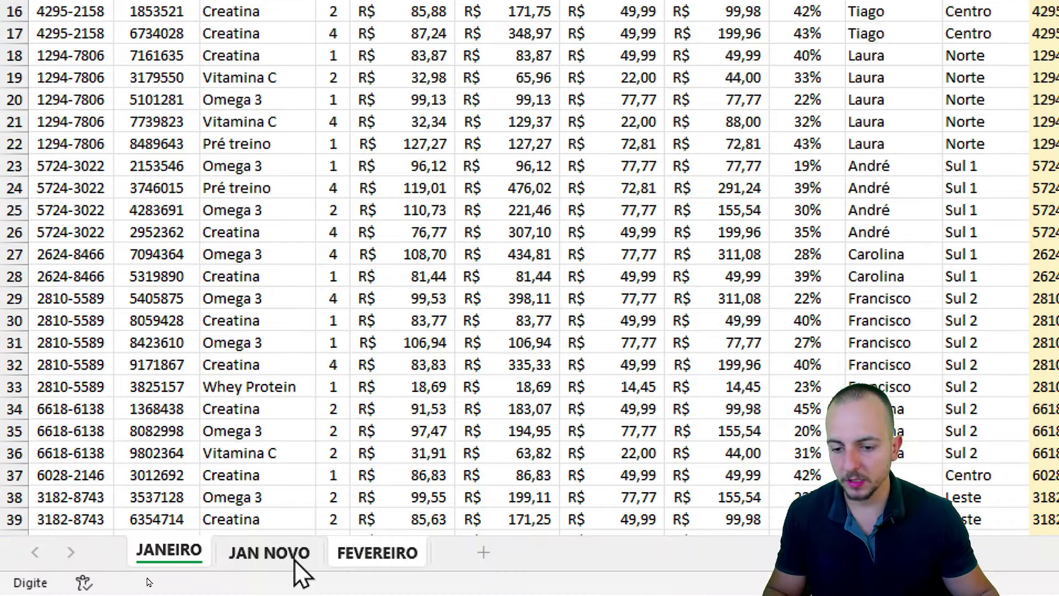
{"action": "left_click", "coordinate": [412, 558]}
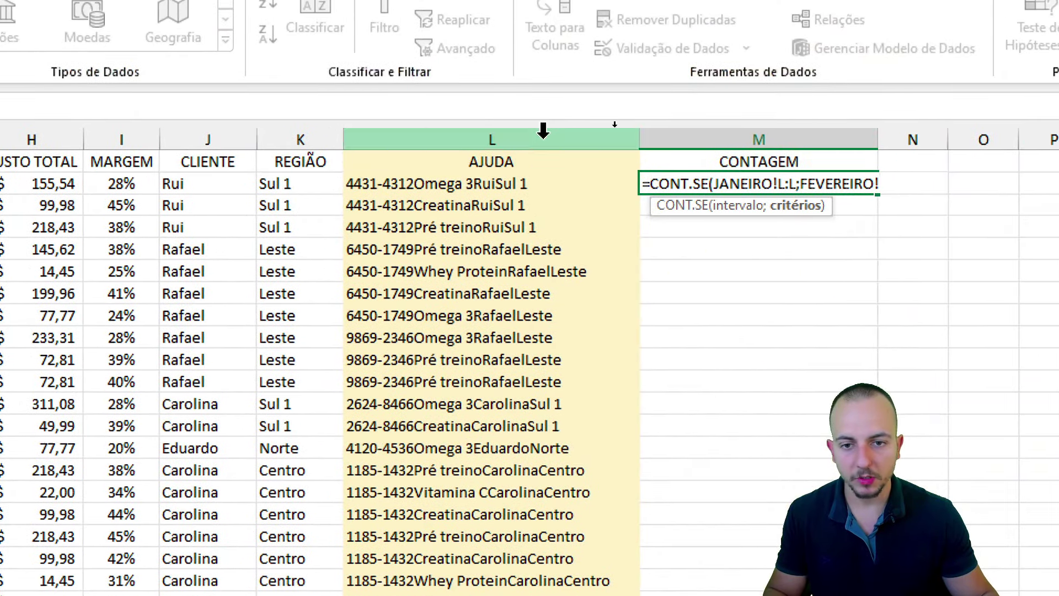
{"action": "left_click", "coordinate": [523, 183]}
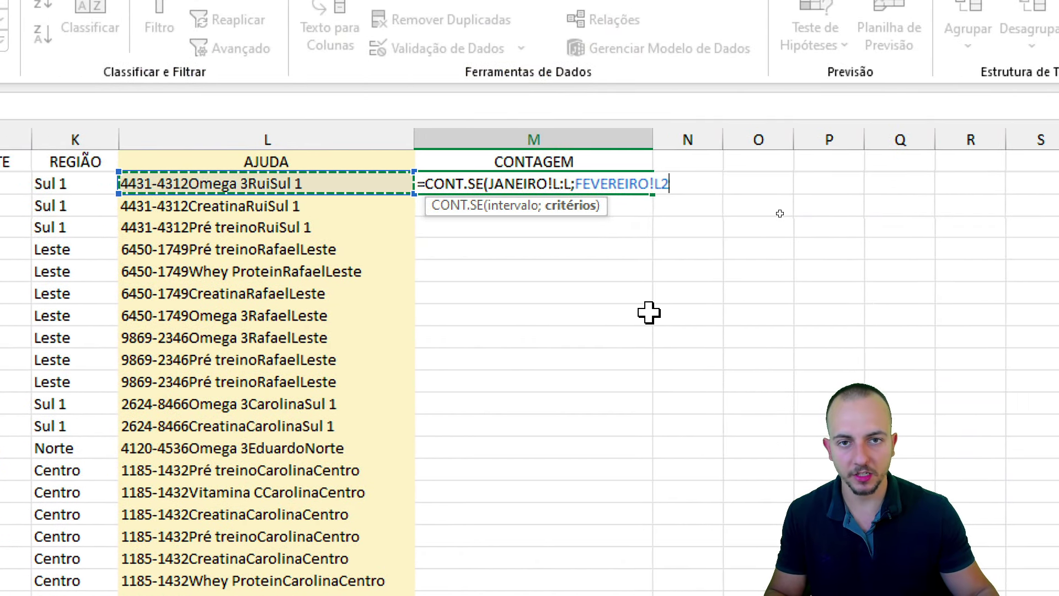
{"action": "key", "text": "Return"}
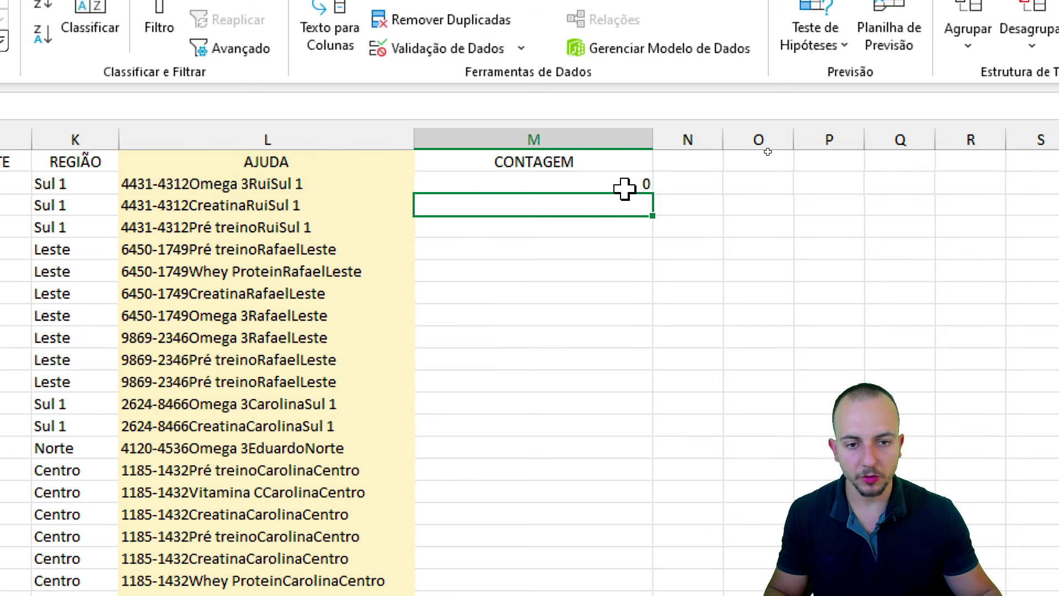
- Fill the CONT.SE formula down column M and return to cell A1
{"action": "left_click", "coordinate": [624, 188]}
{"action": "double_click", "coordinate": [652, 195]}
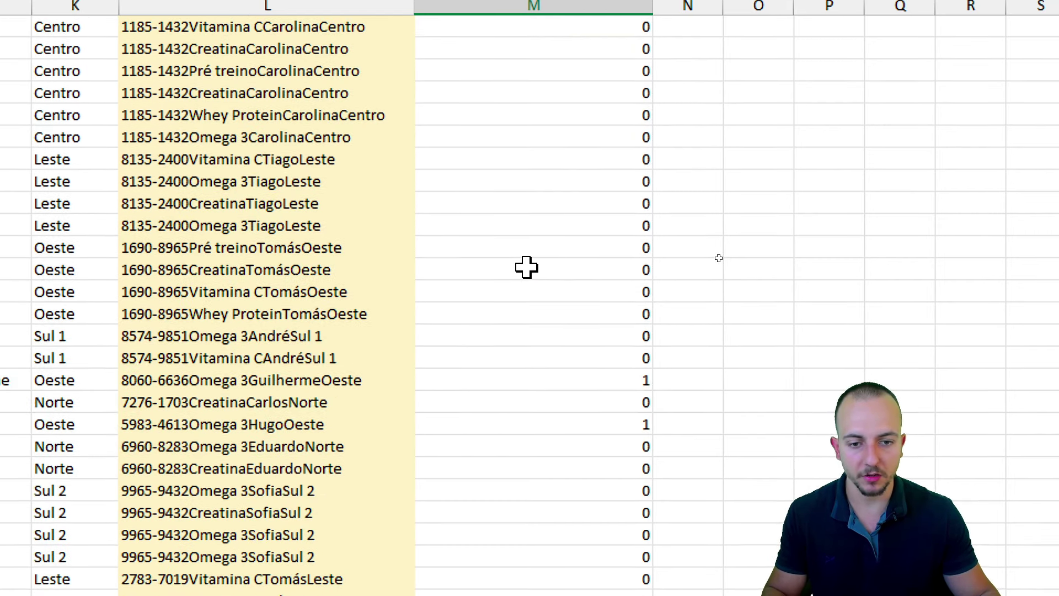
{"action": "scroll", "coordinate": [527, 267], "scroll_direction": "up", "scroll_amount": 4}
{"action": "scroll", "coordinate": [528, 267], "scroll_direction": "up", "scroll_amount": 1}
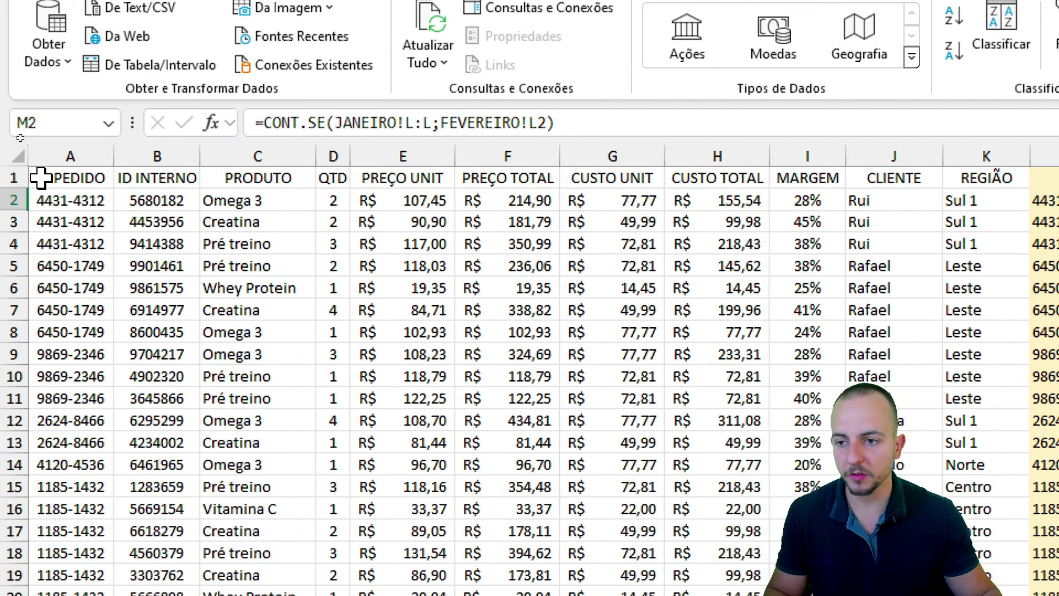
{"action": "left_click", "coordinate": [36, 138]}
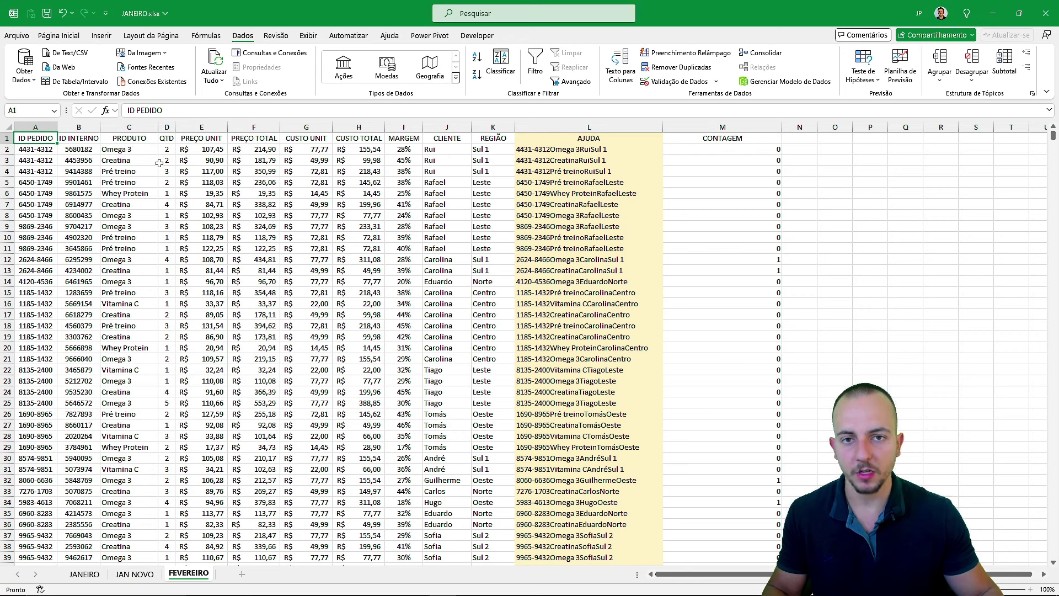
{"action": "left_click", "coordinate": [60, 36]}
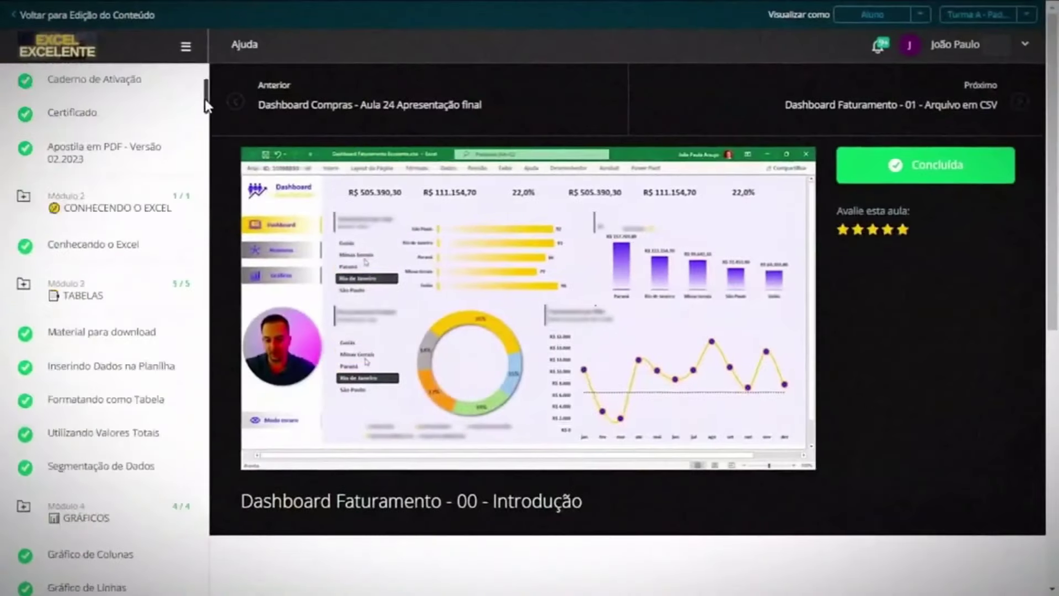
- Scroll the course sidebar and open the Power BI lesson Como baixar o Power BI gratuitamente
{"action": "left_click_drag", "start_coordinate": [208, 126], "coordinate": [208, 333]}
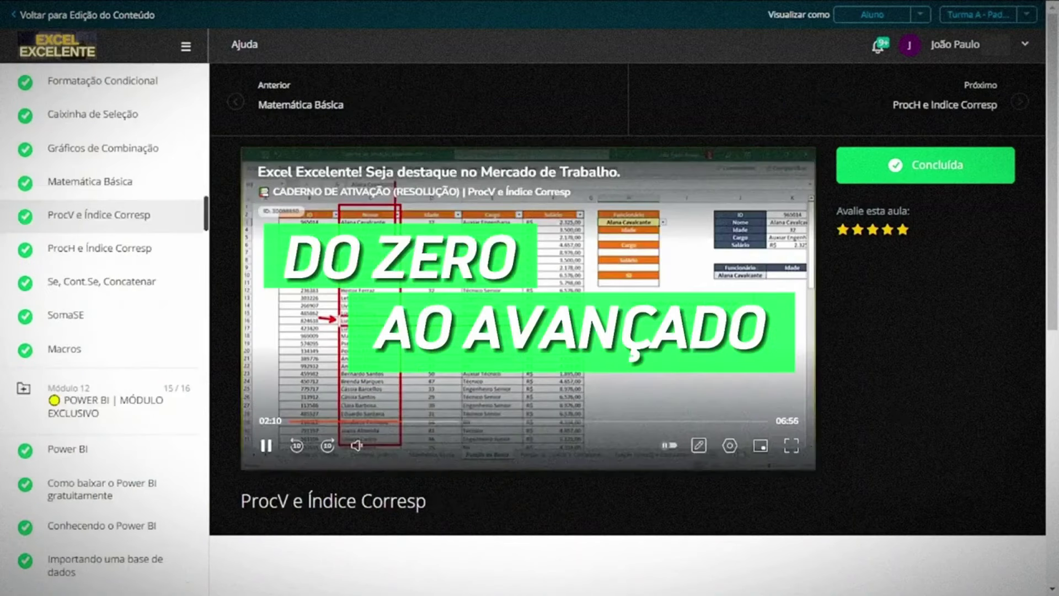
{"action": "left_click_drag", "start_coordinate": [208, 225], "coordinate": [202, 260]}
{"action": "scroll", "coordinate": [202, 261], "scroll_direction": "up", "scroll_amount": 5}
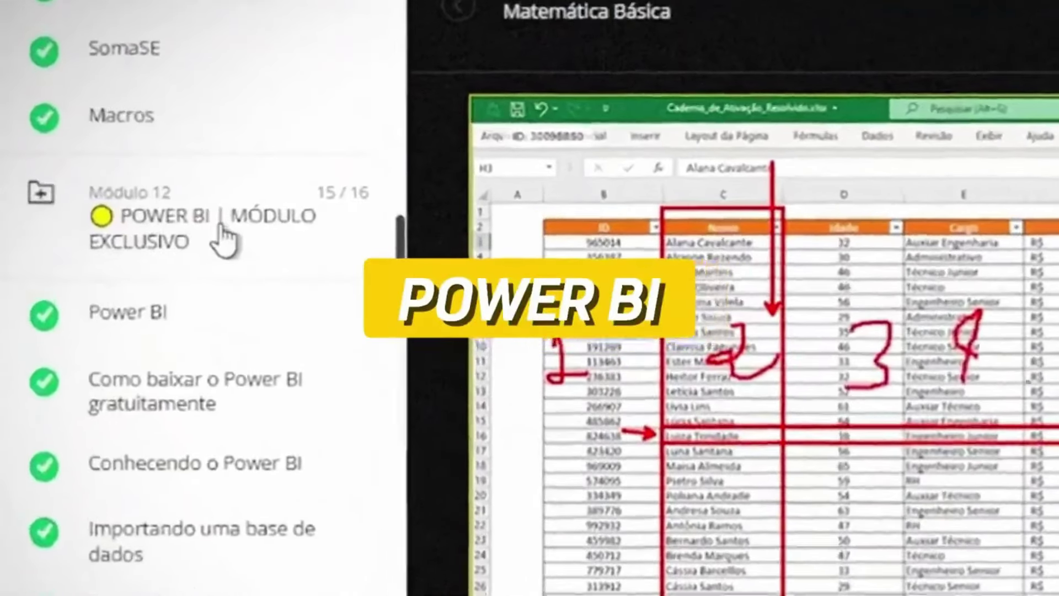
{"action": "left_click", "coordinate": [173, 306]}
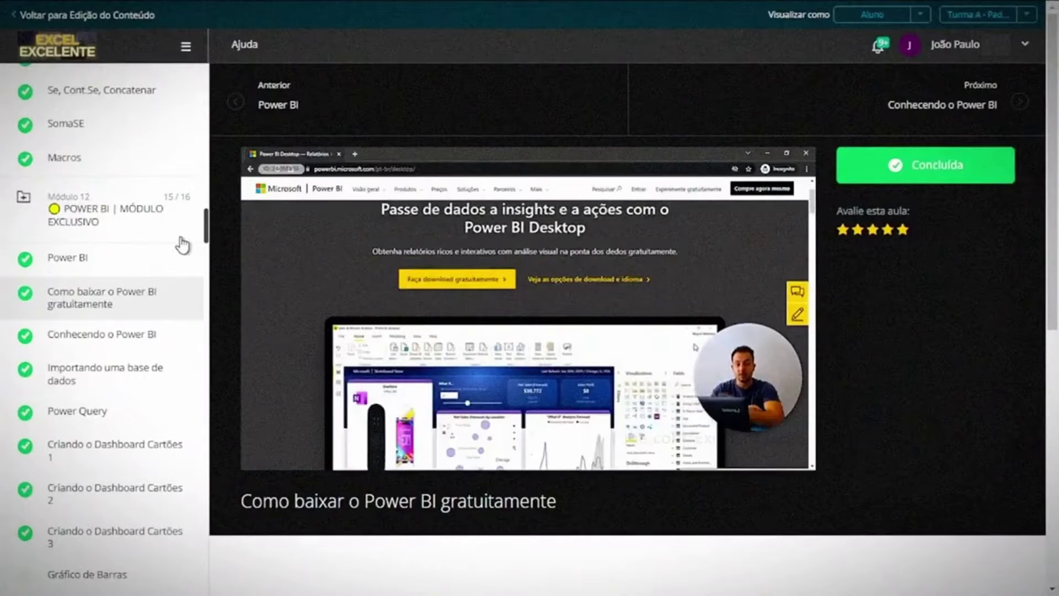